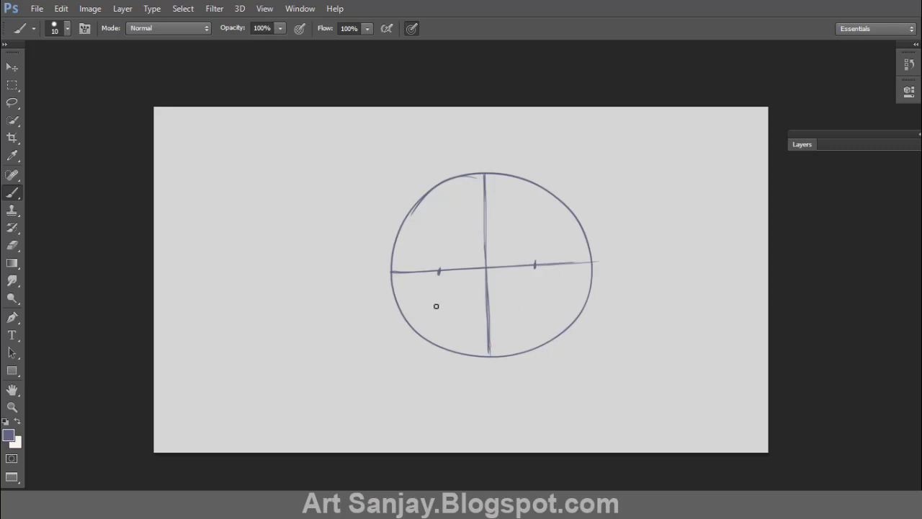
# Step: Lower the brush to 50% opacity and 53% flow, and sketch the V-shaped nose bridge and a muzzle circle at the head circle's lower edge
pyautogui.moveTo(367, 28); pyautogui.dragTo(334, 44)
pyautogui.click(280, 28)
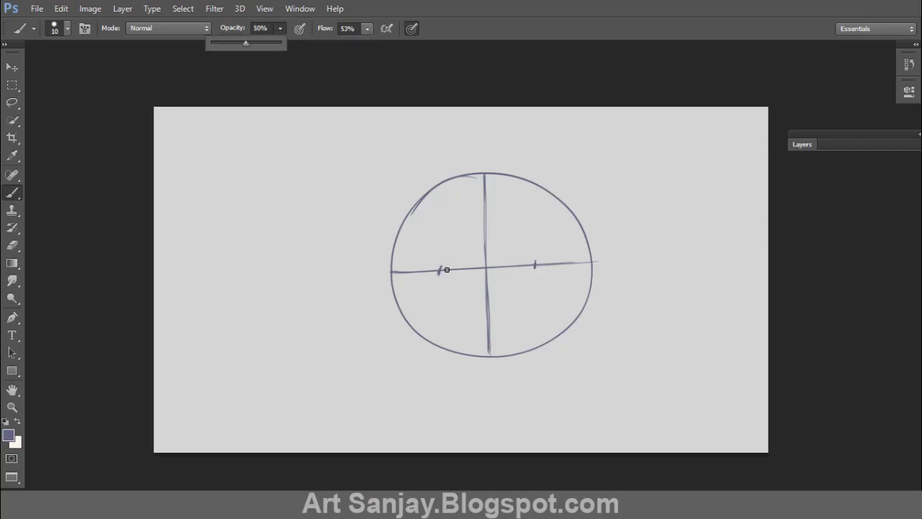
pyautogui.moveTo(533, 277); pyautogui.dragTo(500, 323)
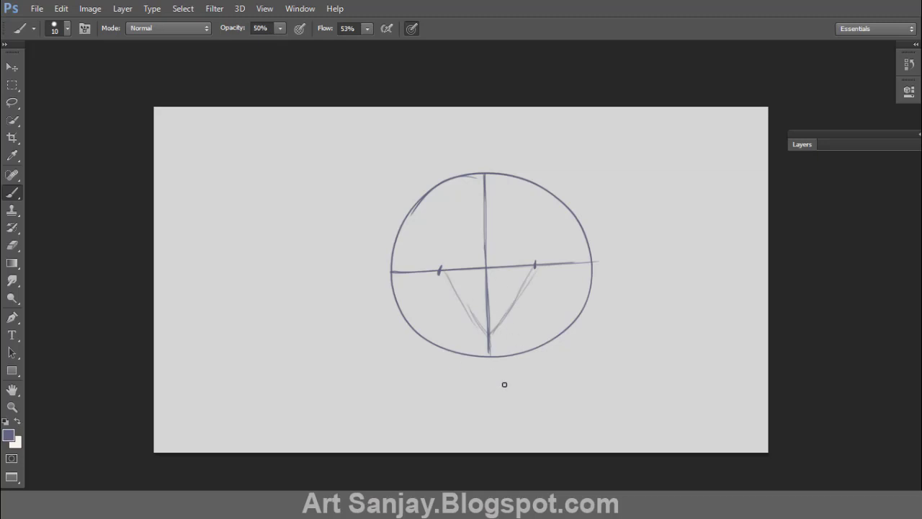
pyautogui.moveTo(504, 384)
pyautogui.mouseDown()
pyautogui.moveTo(458, 342)
pyautogui.moveTo(509, 340)
pyautogui.mouseUp()
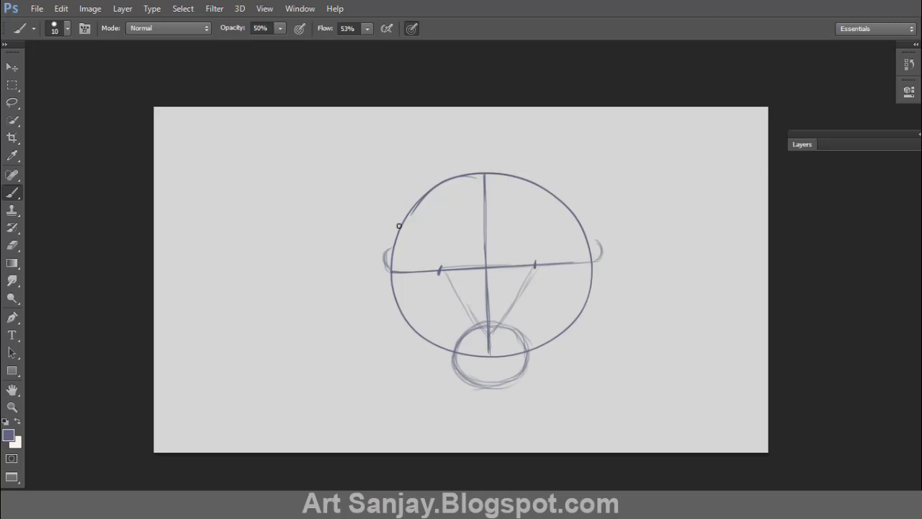
# Step: Sketch two tall pointed ears rising from the upper sides of the head circle
pyautogui.moveTo(375, 164); pyautogui.dragTo(389, 240)
pyautogui.moveTo(634, 140); pyautogui.dragTo(596, 238)
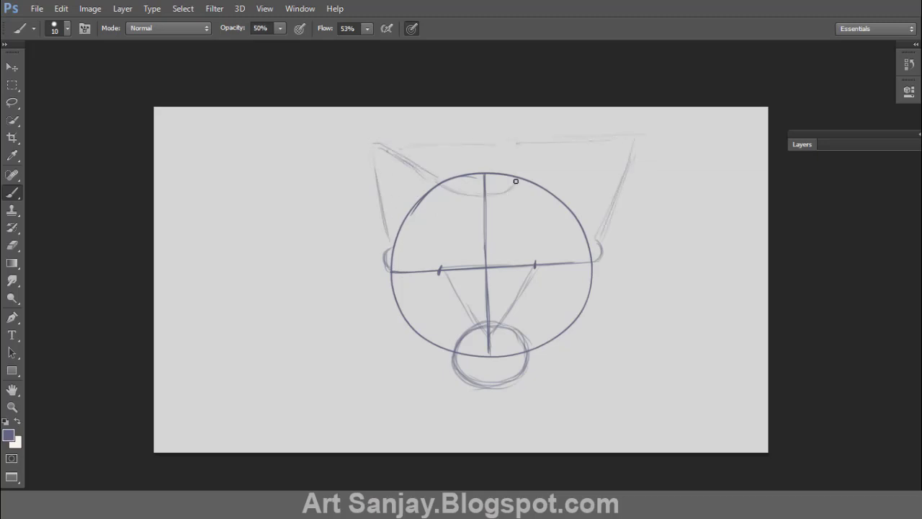
pyautogui.moveTo(629, 133); pyautogui.dragTo(595, 247)
pyautogui.moveTo(531, 180); pyautogui.dragTo(596, 146)
pyautogui.moveTo(364, 136)
pyautogui.mouseDown()
pyautogui.moveTo(393, 238)
pyautogui.moveTo(441, 189)
pyautogui.mouseUp()
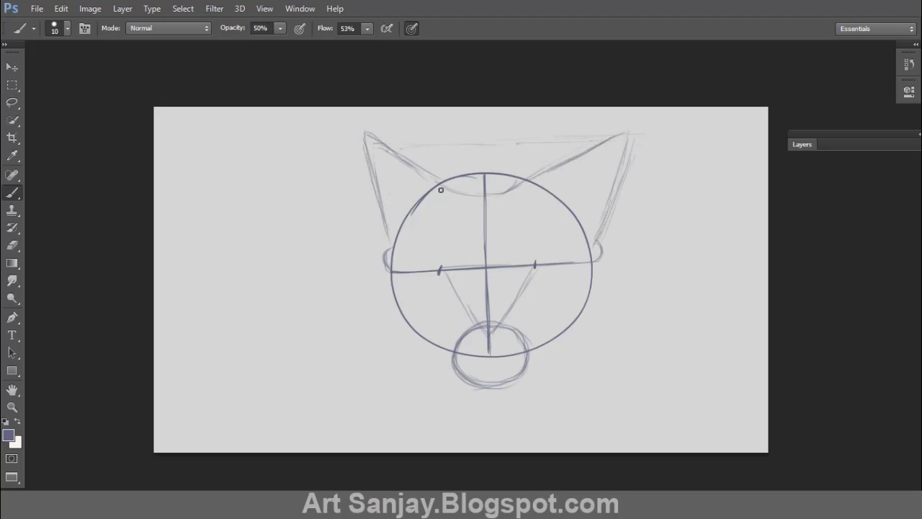
pyautogui.moveTo(580, 159); pyautogui.dragTo(623, 134)
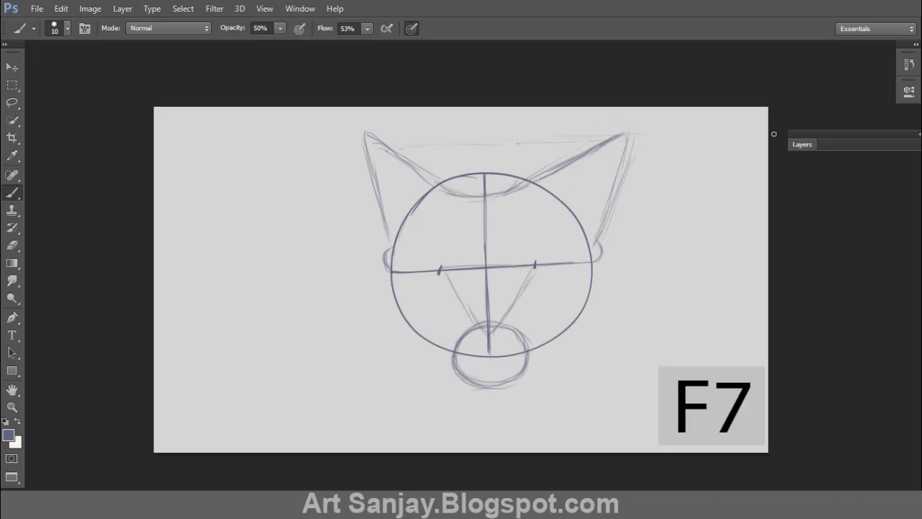
# Step: Create a new layer and draw dark almond-shaped eye outlines around the two marks on the horizontal guideline
pyautogui.press('F7')
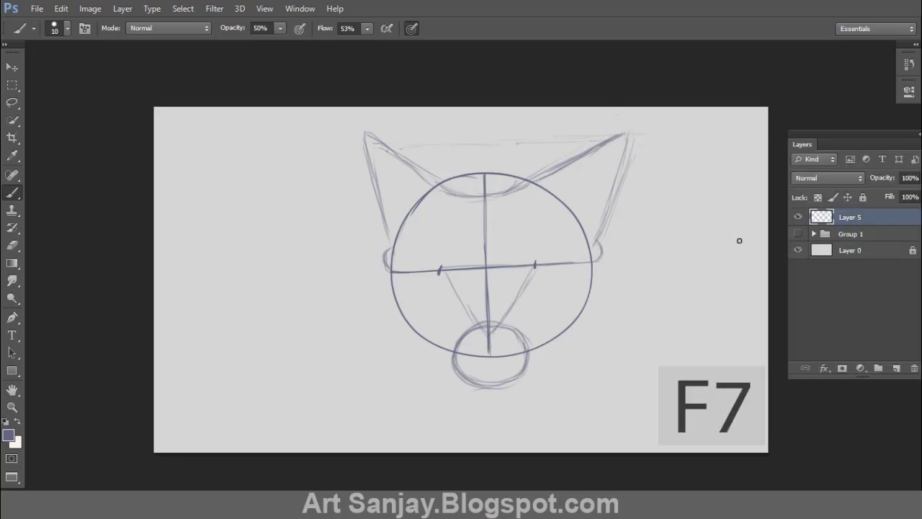
pyautogui.hotkey('ctrl', 'shift', 'n')
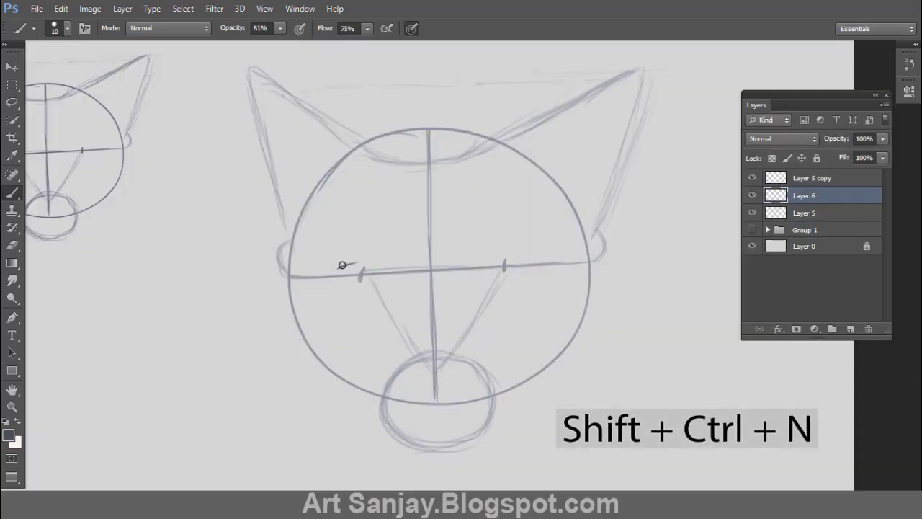
pyautogui.moveTo(337, 268); pyautogui.dragTo(363, 260)
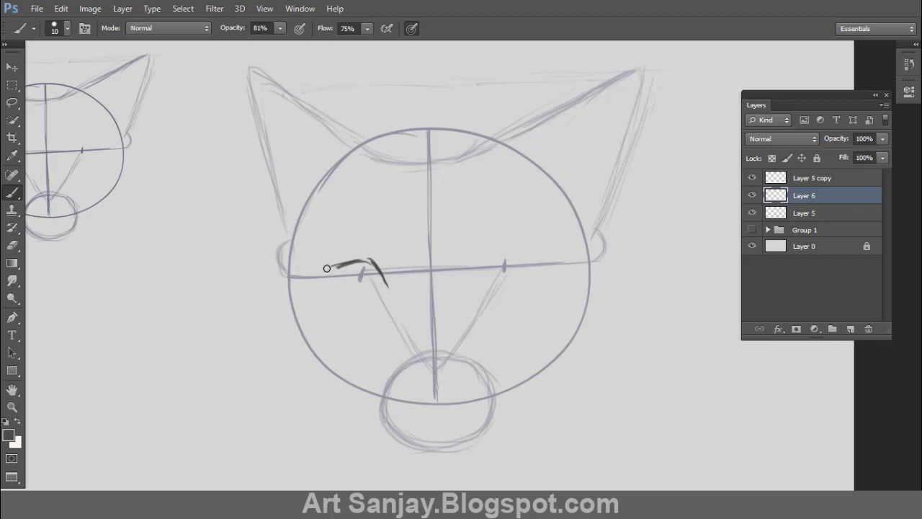
pyautogui.moveTo(329, 268); pyautogui.dragTo(343, 287)
pyautogui.moveTo(388, 287); pyautogui.dragTo(353, 291)
pyautogui.moveTo(480, 282); pyautogui.dragTo(535, 280)
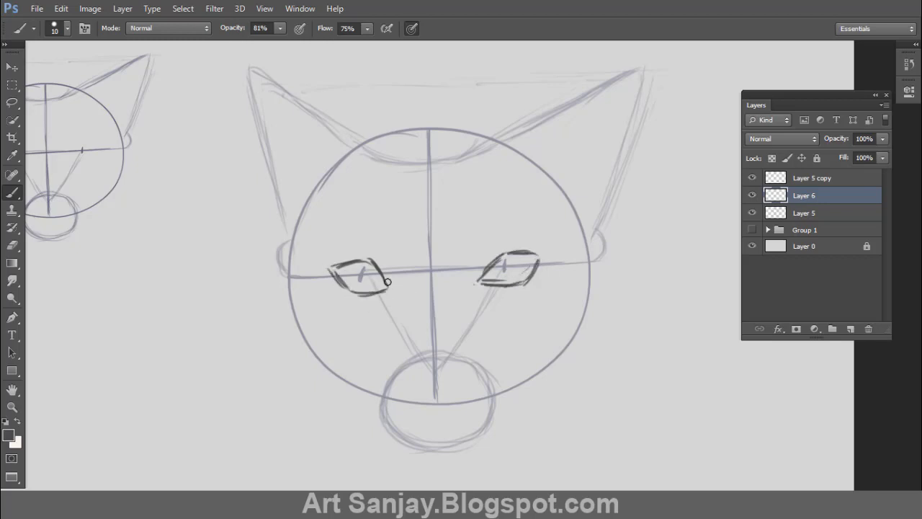
# Step: Draw the nose bridge lines from the eyes down to the nose, and outline the nose, muzzle, mouth and chin
pyautogui.moveTo(379, 262); pyautogui.dragTo(411, 353)
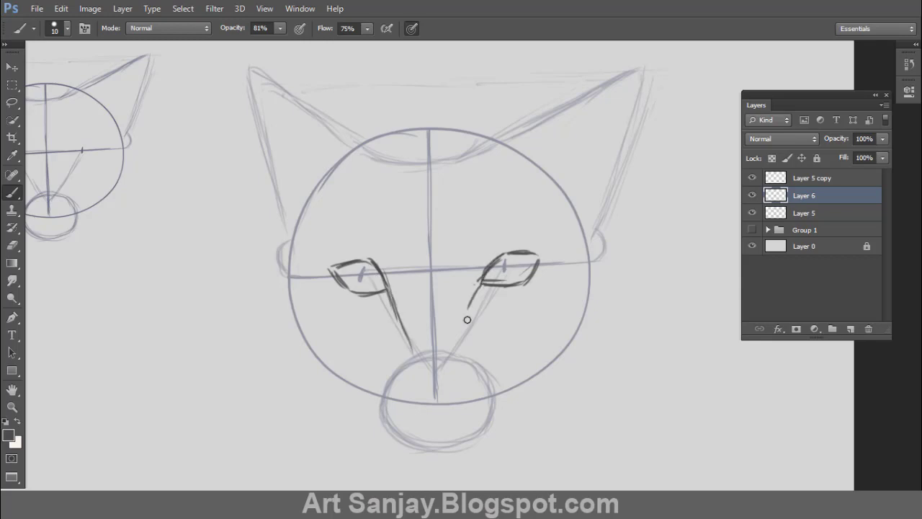
pyautogui.moveTo(484, 285); pyautogui.dragTo(451, 348)
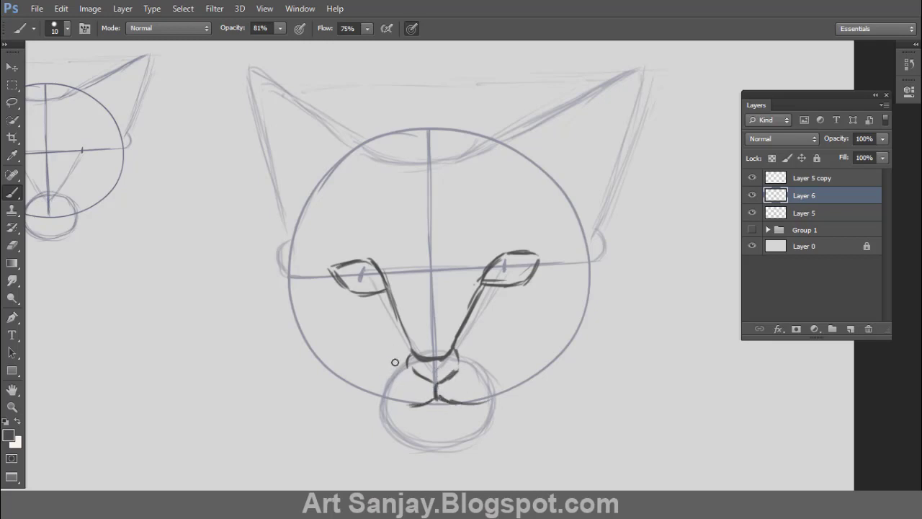
pyautogui.moveTo(397, 350)
pyautogui.mouseDown()
pyautogui.moveTo(378, 392)
pyautogui.moveTo(417, 405)
pyautogui.moveTo(383, 408)
pyautogui.mouseUp()
pyautogui.moveTo(474, 349); pyautogui.dragTo(484, 399)
pyautogui.moveTo(459, 357); pyautogui.dragTo(446, 270)
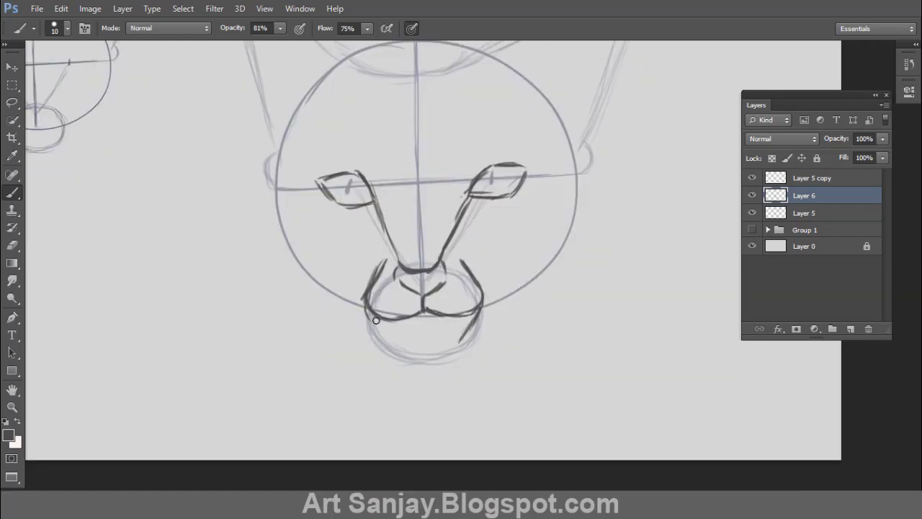
pyautogui.moveTo(375, 320); pyautogui.dragTo(474, 343)
# Step: Draw the cheek outlines on both sides, from the horizontal guideline down to the muzzle
pyautogui.moveTo(325, 141); pyautogui.dragTo(331, 177)
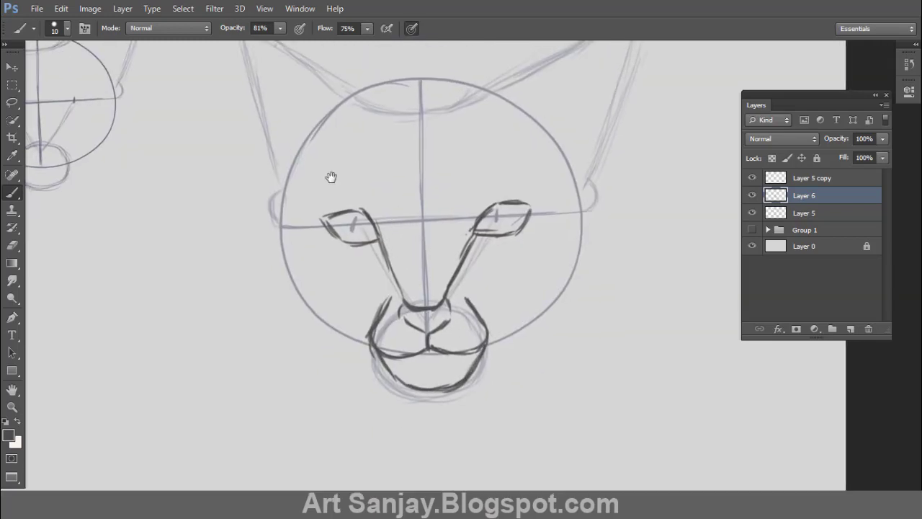
pyautogui.moveTo(282, 227); pyautogui.dragTo(286, 294)
pyautogui.moveTo(581, 210); pyautogui.dragTo(585, 285)
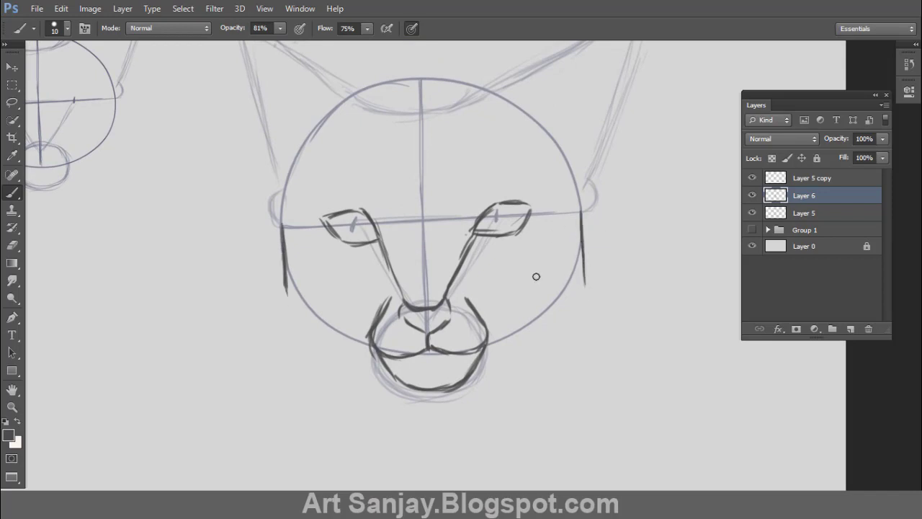
pyautogui.moveTo(585, 253); pyautogui.dragTo(490, 347)
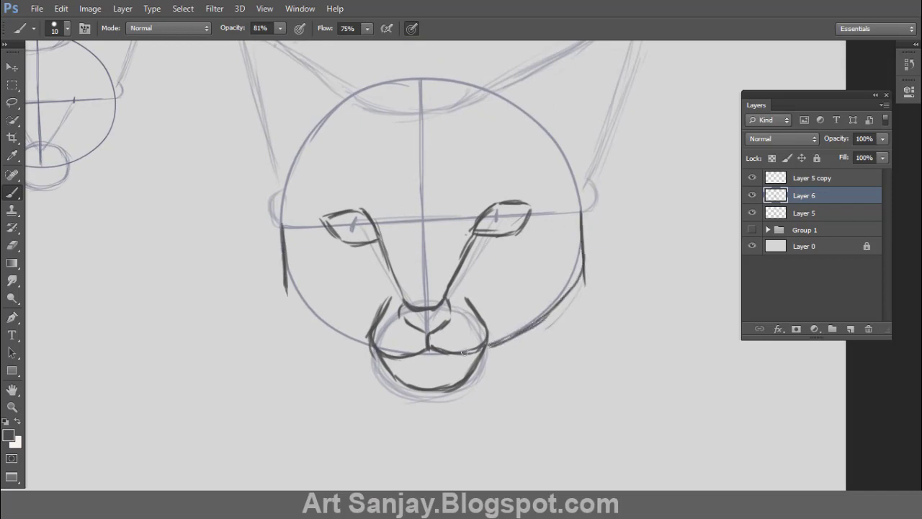
pyautogui.moveTo(284, 292); pyautogui.dragTo(371, 353)
# Step: Draw darker outlines for both ears and the top of the head over the rough sketch
pyautogui.moveTo(384, 164); pyautogui.dragTo(385, 262)
pyautogui.moveTo(237, 115); pyautogui.dragTo(280, 270)
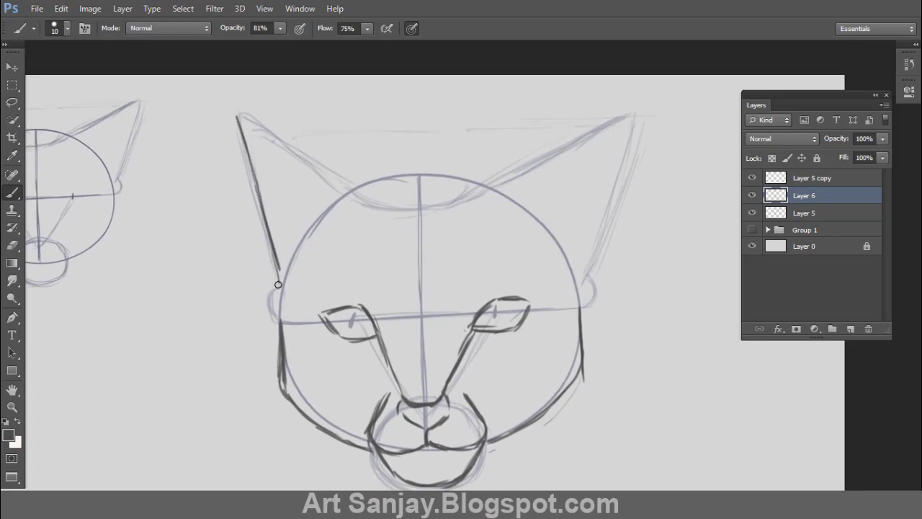
pyautogui.moveTo(245, 106); pyautogui.dragTo(364, 186)
pyautogui.moveTo(490, 189); pyautogui.dragTo(603, 132)
pyautogui.moveTo(511, 177)
pyautogui.mouseDown()
pyautogui.moveTo(628, 118)
pyautogui.moveTo(581, 296)
pyautogui.mouseUp()
pyautogui.moveTo(369, 193)
pyautogui.mouseDown()
pyautogui.moveTo(485, 187)
pyautogui.moveTo(450, 175)
pyautogui.moveTo(463, 178)
pyautogui.moveTo(383, 178)
pyautogui.moveTo(505, 200)
pyautogui.moveTo(374, 186)
pyautogui.moveTo(476, 179)
pyautogui.mouseUp()
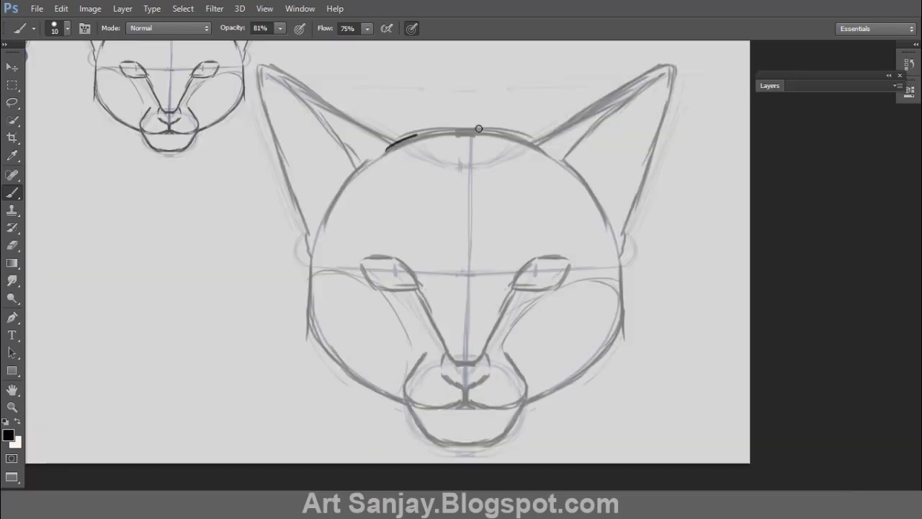
# Step: Ink the top of the head and the outer contours of both ears with clean black lines
pyautogui.moveTo(387, 150)
pyautogui.mouseDown()
pyautogui.moveTo(542, 150)
pyautogui.moveTo(613, 100)
pyautogui.mouseUp()
pyautogui.moveTo(393, 135)
pyautogui.mouseDown()
pyautogui.moveTo(265, 65)
pyautogui.moveTo(295, 238)
pyautogui.mouseUp()
pyautogui.hotkey('ctrl', 'z')
pyautogui.moveTo(264, 63); pyautogui.dragTo(308, 219)
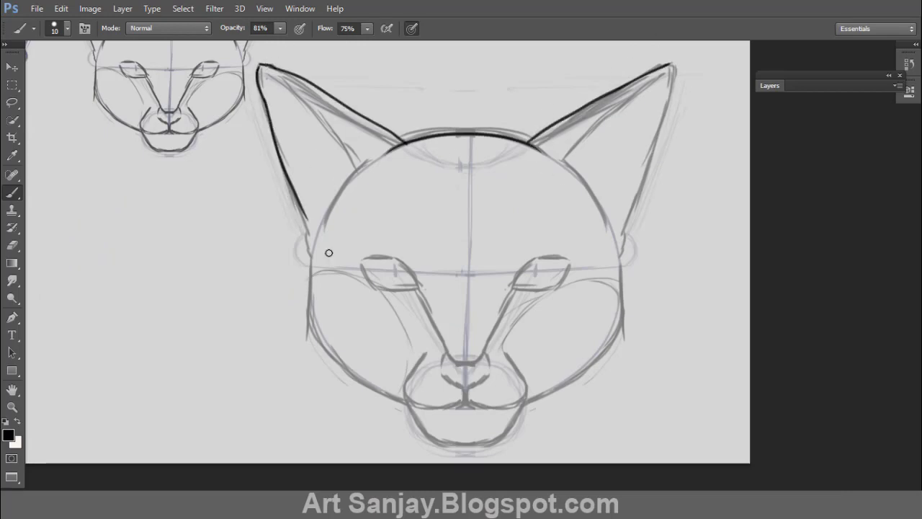
pyautogui.moveTo(673, 103); pyautogui.dragTo(659, 157)
pyautogui.hotkey('ctrl', 'z')
pyautogui.moveTo(673, 85)
pyautogui.mouseDown()
pyautogui.moveTo(623, 224)
pyautogui.moveTo(621, 258)
pyautogui.mouseUp()
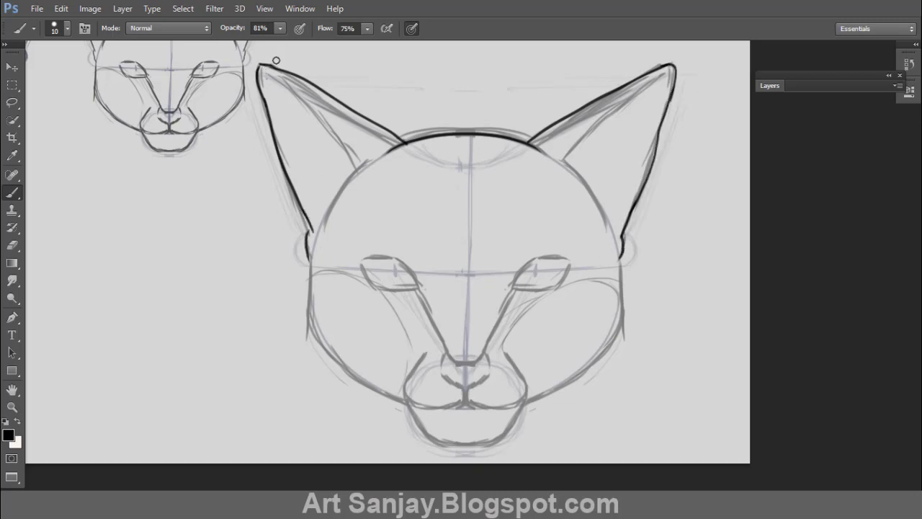
# Step: Ink the inner fold line of each ear from its tip down to the head
pyautogui.moveTo(262, 67); pyautogui.dragTo(368, 163)
pyautogui.moveTo(675, 66); pyautogui.dragTo(548, 162)
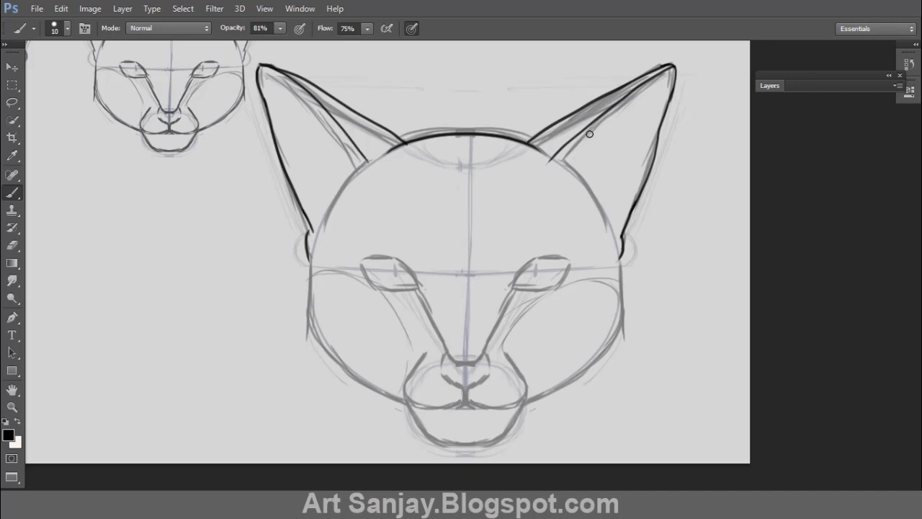
pyautogui.moveTo(647, 94); pyautogui.dragTo(593, 158)
pyautogui.hotkey('ctrl', 'z')
# Step: Ink both cheek contours in black from the ear bases down to the muzzle
pyautogui.moveTo(314, 260); pyautogui.dragTo(299, 310)
pyautogui.moveTo(618, 256)
pyautogui.mouseDown()
pyautogui.moveTo(626, 311)
pyautogui.moveTo(526, 400)
pyautogui.mouseUp()
pyautogui.moveTo(297, 311); pyautogui.dragTo(404, 411)
pyautogui.hotkey('ctrl', 'z')
pyautogui.moveTo(298, 311)
pyautogui.mouseDown()
pyautogui.moveTo(306, 340)
pyautogui.moveTo(408, 403)
pyautogui.mouseUp()
# Step: Ink the upper eyelid curves of both eyes in black
pyautogui.moveTo(497, 223); pyautogui.dragTo(492, 177)
pyautogui.press('z')
pyautogui.click(441, 231)
pyautogui.press('b')
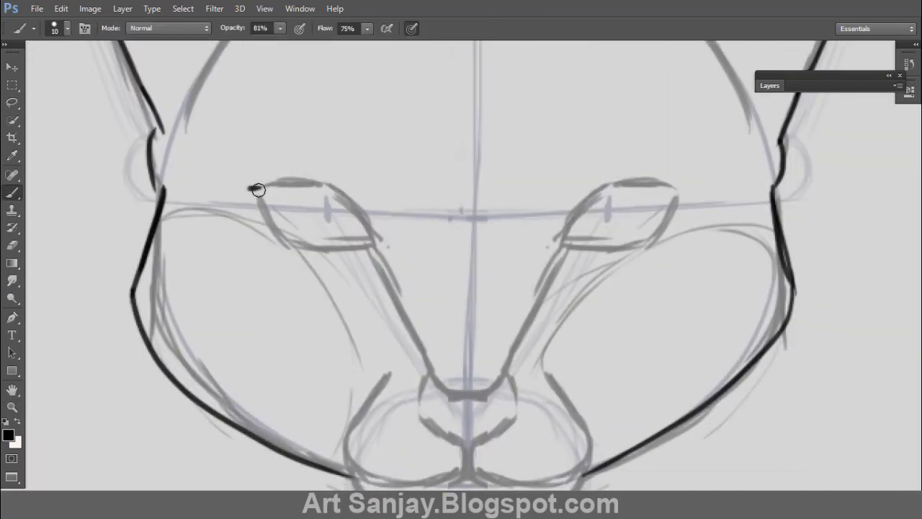
pyautogui.moveTo(257, 189)
pyautogui.mouseDown()
pyautogui.moveTo(307, 188)
pyautogui.moveTo(371, 243)
pyautogui.mouseUp()
pyautogui.moveTo(563, 238)
pyautogui.mouseDown()
pyautogui.moveTo(618, 187)
pyautogui.moveTo(676, 187)
pyautogui.mouseUp()
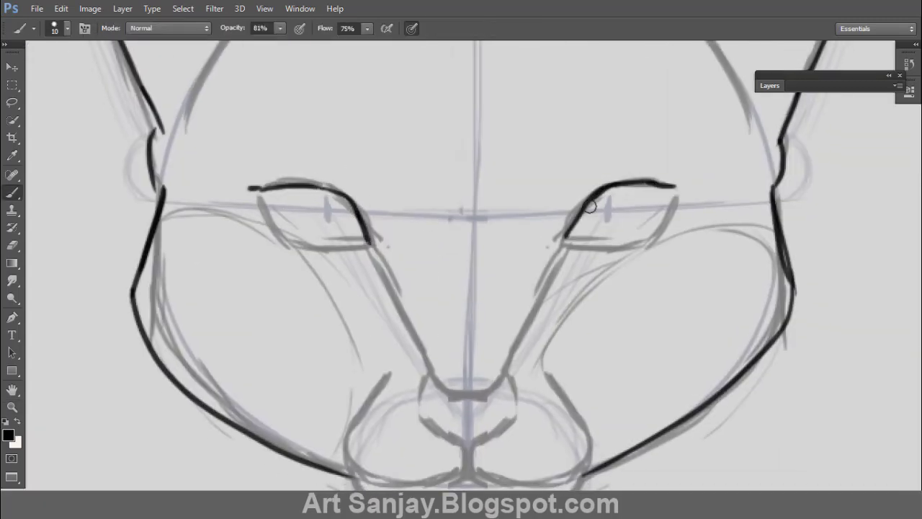
# Step: Draw narrow slit pupils and ink the lower eyelids to close both eye shapes
pyautogui.moveTo(604, 198)
pyautogui.mouseDown()
pyautogui.moveTo(618, 200)
pyautogui.moveTo(617, 232)
pyautogui.mouseUp()
pyautogui.moveTo(305, 201)
pyautogui.mouseDown()
pyautogui.moveTo(312, 213)
pyautogui.moveTo(312, 204)
pyautogui.mouseUp()
pyautogui.moveTo(262, 190)
pyautogui.mouseDown()
pyautogui.moveTo(294, 241)
pyautogui.moveTo(274, 215)
pyautogui.moveTo(300, 244)
pyautogui.moveTo(370, 245)
pyautogui.mouseUp()
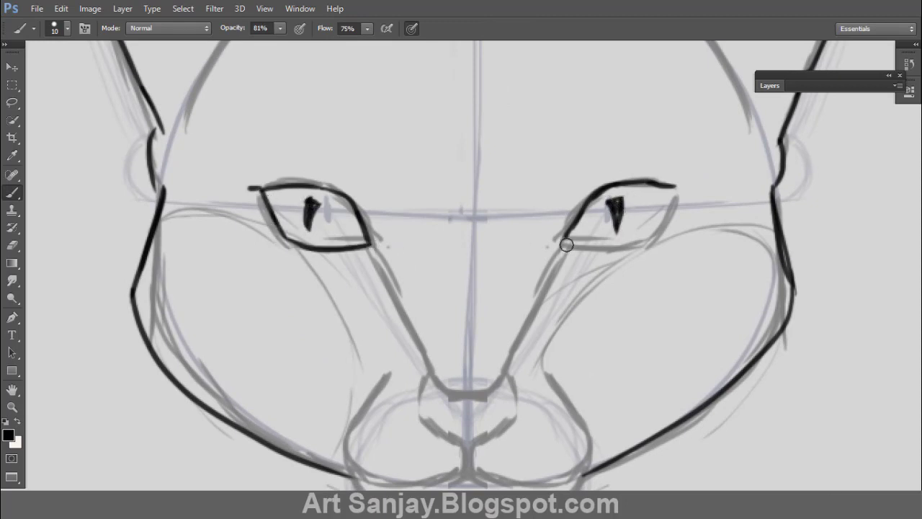
pyautogui.moveTo(567, 245); pyautogui.dragTo(652, 237)
pyautogui.moveTo(675, 194)
pyautogui.mouseDown()
pyautogui.moveTo(649, 236)
pyautogui.moveTo(576, 243)
pyautogui.mouseUp()
pyautogui.hotkey('ctrl', 'z')
# Step: Ink the nose outline with its upper rim and the vertical line running down to the mouth
pyautogui.moveTo(443, 228); pyautogui.dragTo(411, 111)
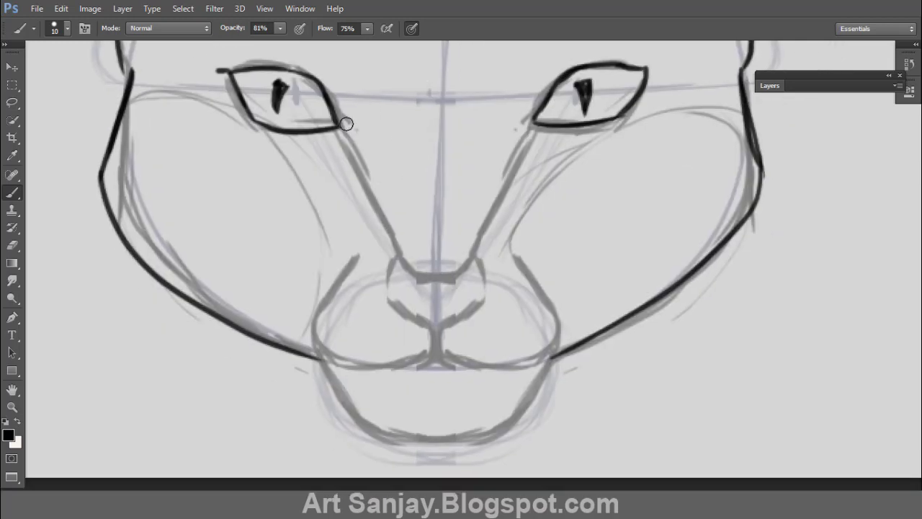
pyautogui.moveTo(388, 283)
pyautogui.mouseDown()
pyautogui.moveTo(418, 262)
pyautogui.moveTo(485, 267)
pyautogui.moveTo(487, 296)
pyautogui.mouseUp()
pyautogui.moveTo(401, 262)
pyautogui.mouseDown()
pyautogui.moveTo(389, 299)
pyautogui.moveTo(433, 325)
pyautogui.mouseUp()
pyautogui.moveTo(480, 304)
pyautogui.mouseDown()
pyautogui.moveTo(434, 340)
pyautogui.moveTo(435, 369)
pyautogui.mouseUp()
pyautogui.moveTo(404, 281); pyautogui.dragTo(484, 274)
# Step: Ink the muzzle and mouth curves and the chin contour below them
pyautogui.moveTo(332, 289)
pyautogui.mouseDown()
pyautogui.moveTo(436, 354)
pyautogui.moveTo(523, 369)
pyautogui.moveTo(556, 297)
pyautogui.mouseUp()
pyautogui.scroll(-3, 531, 200)
pyautogui.moveTo(311, 258); pyautogui.dragTo(334, 298)
pyautogui.moveTo(525, 258); pyautogui.dragTo(494, 307)
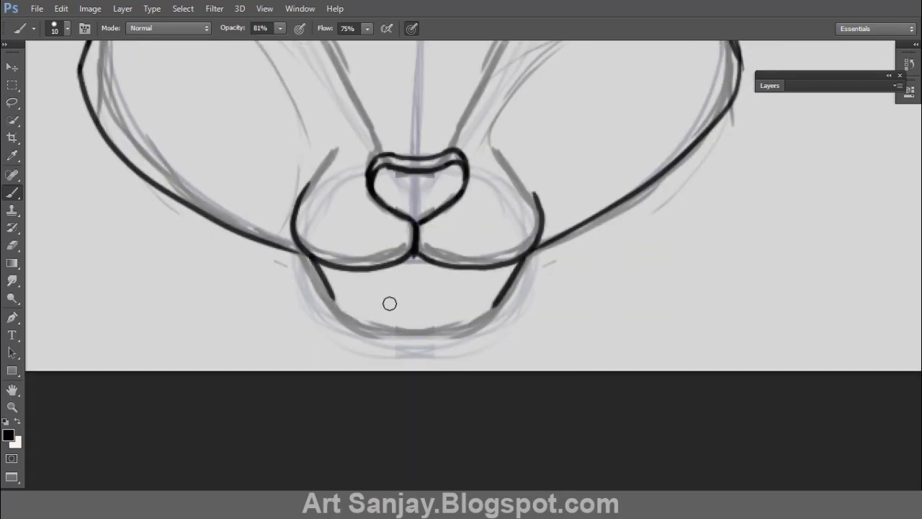
pyautogui.moveTo(336, 299); pyautogui.dragTo(447, 329)
pyautogui.moveTo(497, 304); pyautogui.dragTo(389, 325)
pyautogui.hotkey('ctrl', 'z')
# Step: Fill the nose with black and draw long curved whiskers on both sides of the muzzle
pyautogui.moveTo(403, 94)
pyautogui.mouseDown()
pyautogui.moveTo(420, 360)
pyautogui.moveTo(483, 300)
pyautogui.moveTo(459, 230)
pyautogui.moveTo(420, 198)
pyautogui.mouseUp()
pyautogui.moveTo(423, 311)
pyautogui.mouseDown()
pyautogui.moveTo(478, 317)
pyautogui.moveTo(440, 351)
pyautogui.moveTo(424, 320)
pyautogui.moveTo(457, 354)
pyautogui.moveTo(420, 321)
pyautogui.moveTo(440, 323)
pyautogui.mouseUp()
pyautogui.click(411, 28)
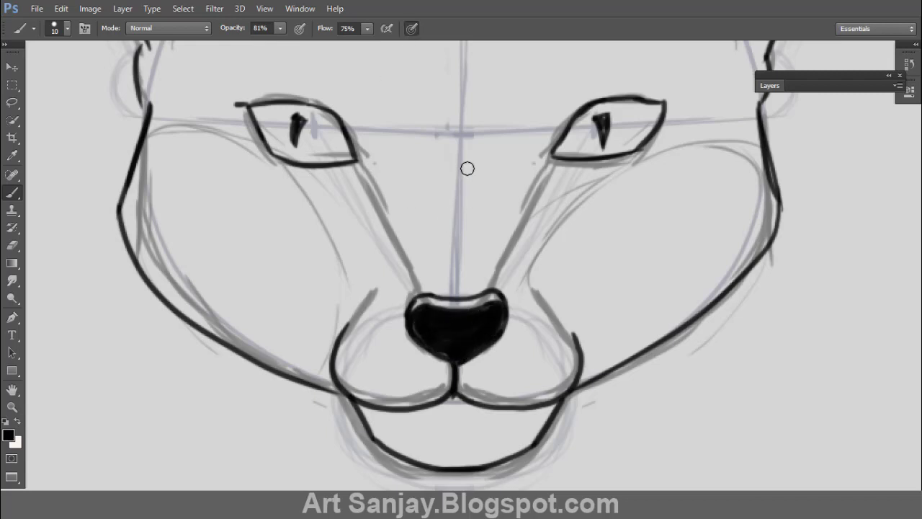
pyautogui.moveTo(369, 335)
pyautogui.mouseDown()
pyautogui.moveTo(153, 374)
pyautogui.moveTo(200, 418)
pyautogui.mouseUp()
pyautogui.moveTo(375, 366); pyautogui.dragTo(235, 456)
pyautogui.moveTo(389, 335); pyautogui.dragTo(296, 292)
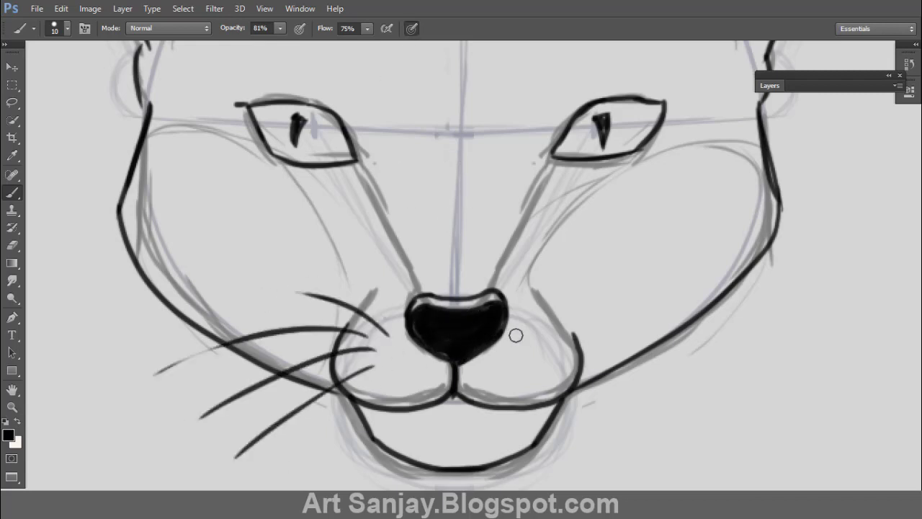
pyautogui.moveTo(516, 333); pyautogui.dragTo(614, 281)
pyautogui.moveTo(519, 349)
pyautogui.mouseDown()
pyautogui.moveTo(722, 329)
pyautogui.moveTo(729, 409)
pyautogui.mouseUp()
pyautogui.moveTo(529, 375); pyautogui.dragTo(665, 431)
# Step: Show the whole drawing and hide the Group 2 copy sketch layer beneath the line art
pyautogui.press('z')
pyautogui.keyDown('alt'); pyautogui.click(486, 206); pyautogui.keyUp('alt')
pyautogui.moveTo(461, 173); pyautogui.dragTo(491, 333)
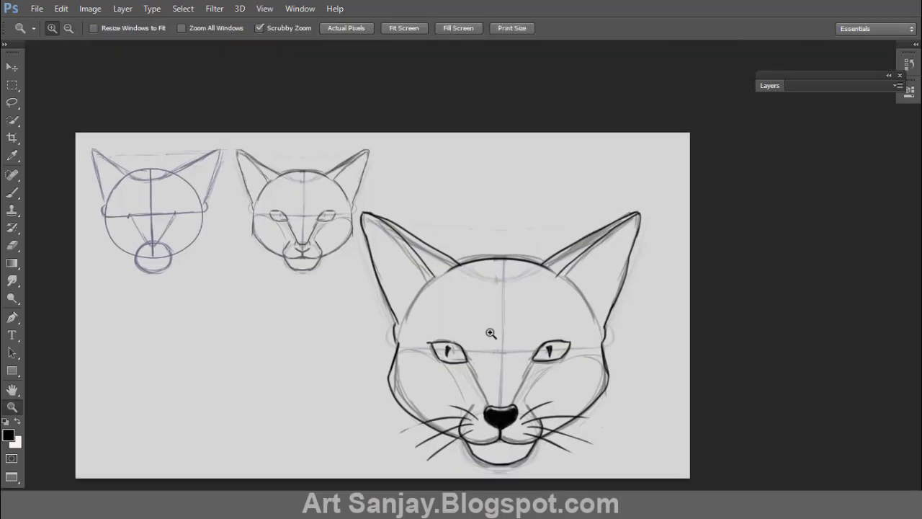
pyautogui.click(771, 86)
pyautogui.click(766, 190)
pyautogui.click(766, 191)
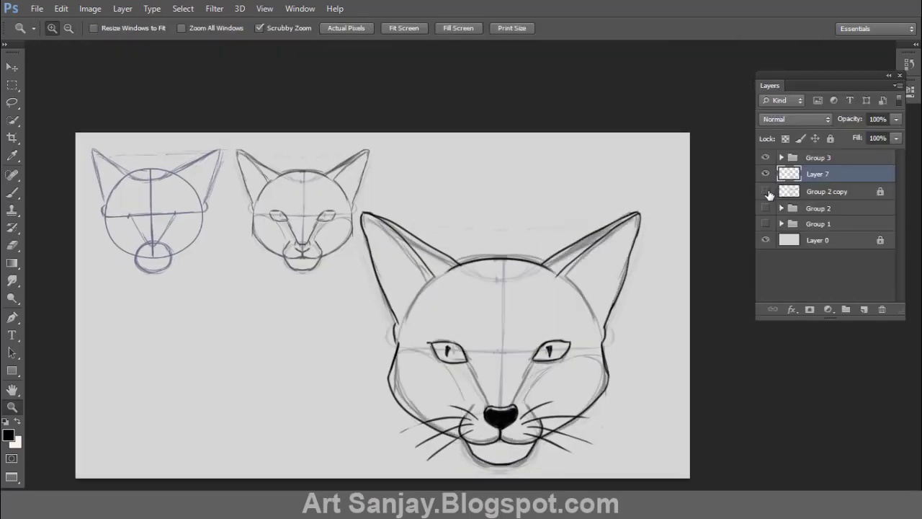
# Step: Shade the forehead with soft vertical grey stripes and the inside of both ears, using a soft 40 px brush
pyautogui.click(492, 394)
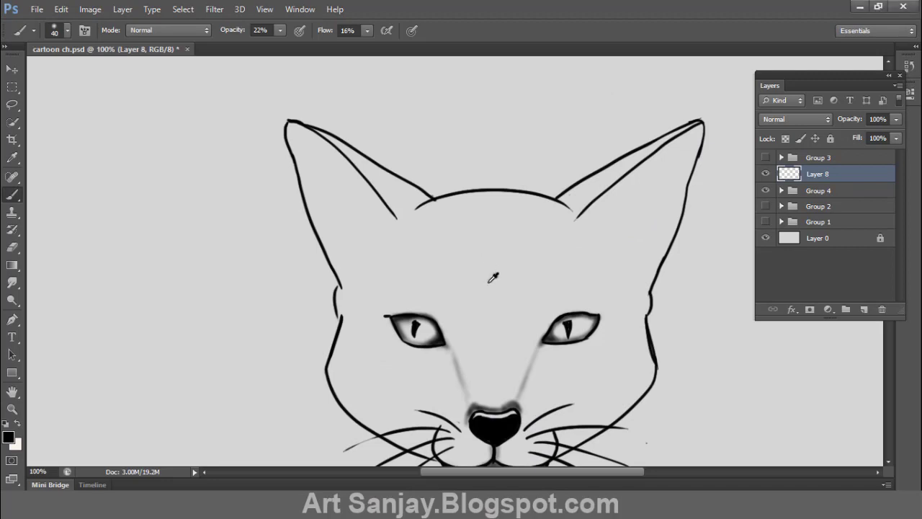
pyautogui.press('z')
pyautogui.click(475, 371)
pyautogui.click(472, 365)
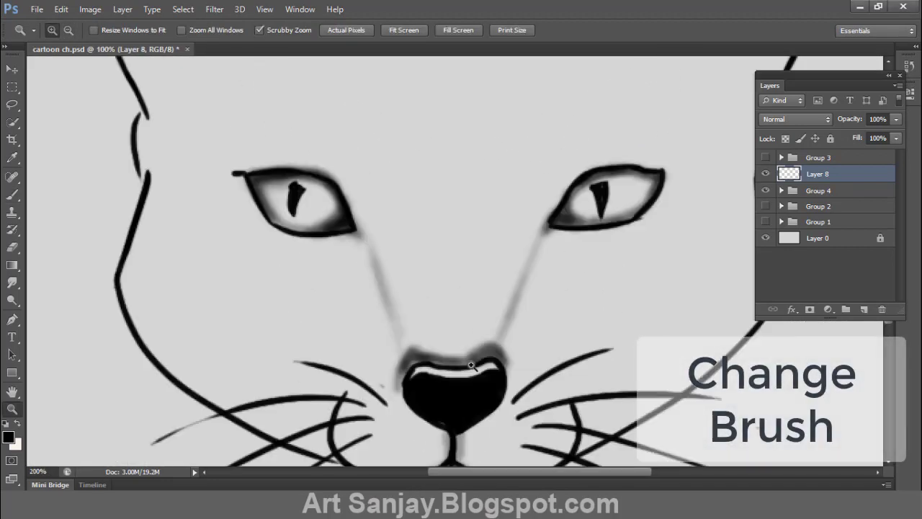
pyautogui.keyDown('alt'); pyautogui.click(471, 366); pyautogui.keyUp('alt')
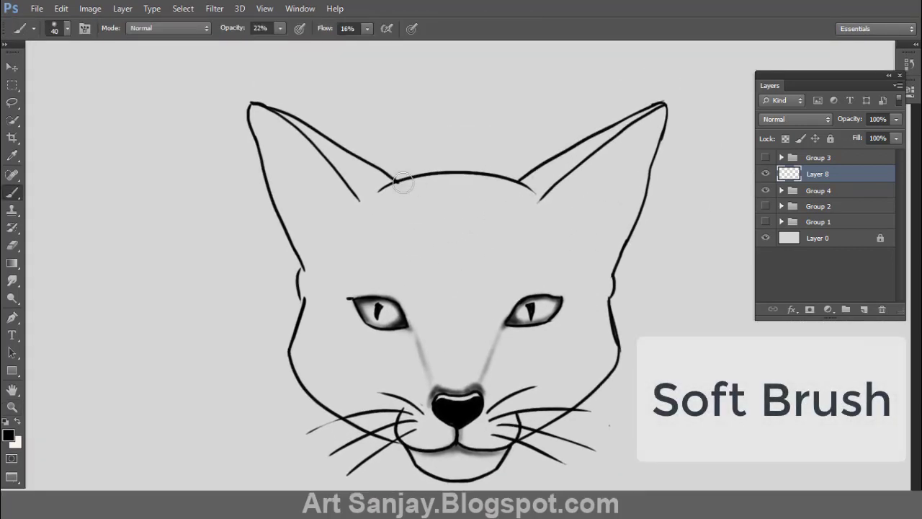
pyautogui.moveTo(403, 183)
pyautogui.mouseDown()
pyautogui.moveTo(462, 250)
pyautogui.moveTo(439, 212)
pyautogui.moveTo(395, 240)
pyautogui.mouseUp()
pyautogui.moveTo(259, 115)
pyautogui.mouseDown()
pyautogui.moveTo(347, 203)
pyautogui.moveTo(272, 132)
pyautogui.moveTo(310, 296)
pyautogui.mouseUp()
pyautogui.moveTo(547, 201)
pyautogui.mouseDown()
pyautogui.moveTo(657, 116)
pyautogui.moveTo(551, 266)
pyautogui.moveTo(601, 269)
pyautogui.moveTo(601, 299)
pyautogui.mouseUp()
# Step: Add soft grey shading to the cheek, under both eyes, along the nose bridge and around the muzzle and chin
pyautogui.moveTo(360, 289)
pyautogui.mouseDown()
pyautogui.moveTo(312, 354)
pyautogui.moveTo(319, 385)
pyautogui.mouseUp()
pyautogui.moveTo(344, 325); pyautogui.dragTo(425, 364)
pyautogui.moveTo(504, 339)
pyautogui.mouseDown()
pyautogui.moveTo(547, 352)
pyautogui.moveTo(595, 291)
pyautogui.mouseUp()
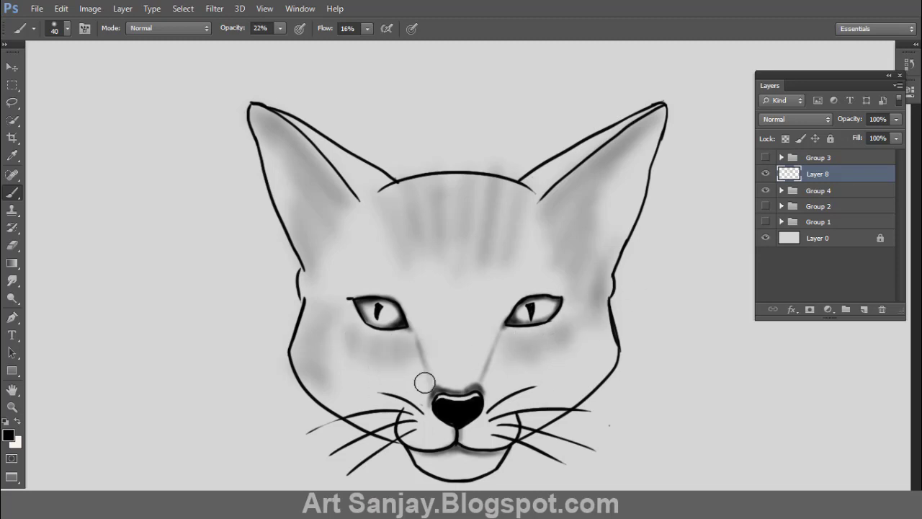
pyautogui.moveTo(434, 366)
pyautogui.mouseDown()
pyautogui.moveTo(471, 365)
pyautogui.moveTo(439, 262)
pyautogui.moveTo(476, 309)
pyautogui.mouseUp()
pyautogui.moveTo(348, 393)
pyautogui.mouseDown()
pyautogui.moveTo(335, 400)
pyautogui.moveTo(418, 432)
pyautogui.moveTo(429, 454)
pyautogui.moveTo(455, 469)
pyautogui.moveTo(418, 464)
pyautogui.moveTo(501, 466)
pyautogui.moveTo(454, 467)
pyautogui.mouseUp()
# Step: Set the soft brush to 48% opacity, 47% flow and a size of 20 px
pyautogui.click(280, 28)
pyautogui.moveTo(280, 42); pyautogui.dragTo(299, 44)
pyautogui.click(367, 29)
pyautogui.moveTo(367, 44); pyautogui.dragTo(389, 43)
pyautogui.press('[')
pyautogui.press('[')
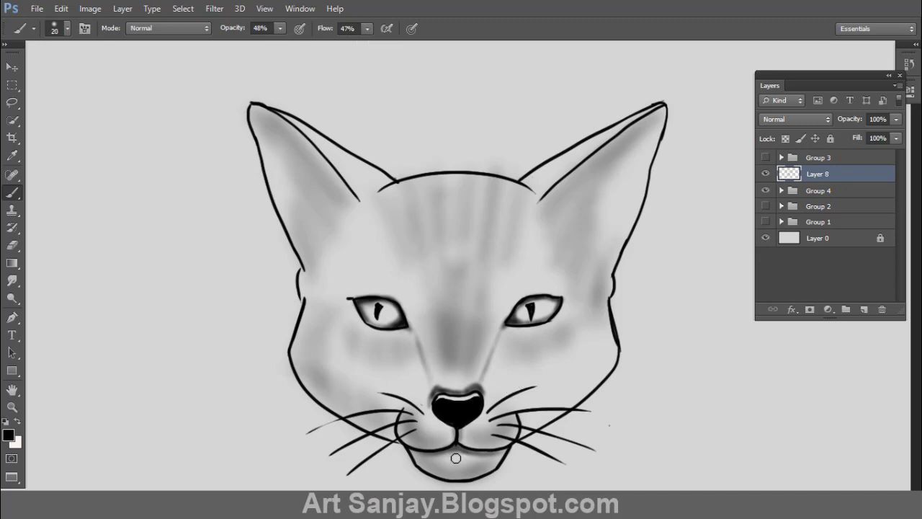
# Step: Darken the shadow beneath the mouth line and along the lower lids of both eyes
pyautogui.moveTo(456, 451); pyautogui.dragTo(496, 451)
pyautogui.moveTo(496, 451)
pyautogui.mouseDown()
pyautogui.moveTo(453, 451)
pyautogui.moveTo(493, 452)
pyautogui.mouseUp()
pyautogui.moveTo(505, 326); pyautogui.dragTo(537, 326)
pyautogui.moveTo(407, 324); pyautogui.dragTo(372, 327)
pyautogui.moveTo(503, 326); pyautogui.dragTo(510, 327)
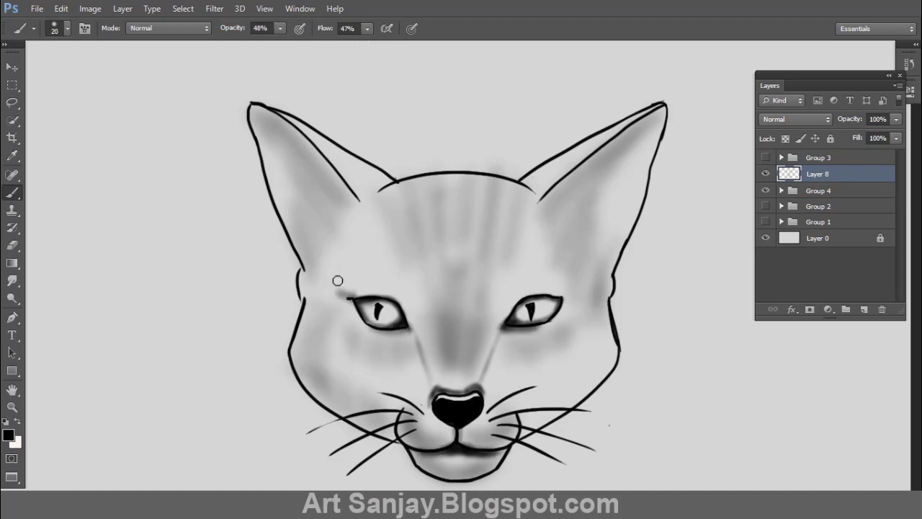
# Step: Shade the brows above both eyes and the side of the forehead with a soft 30 px brush at 21% opacity and 22% flow
pyautogui.click(368, 29)
pyautogui.click(280, 29)
pyautogui.click(261, 44)
pyautogui.click(368, 29)
pyautogui.click(361, 44)
pyautogui.press(']')
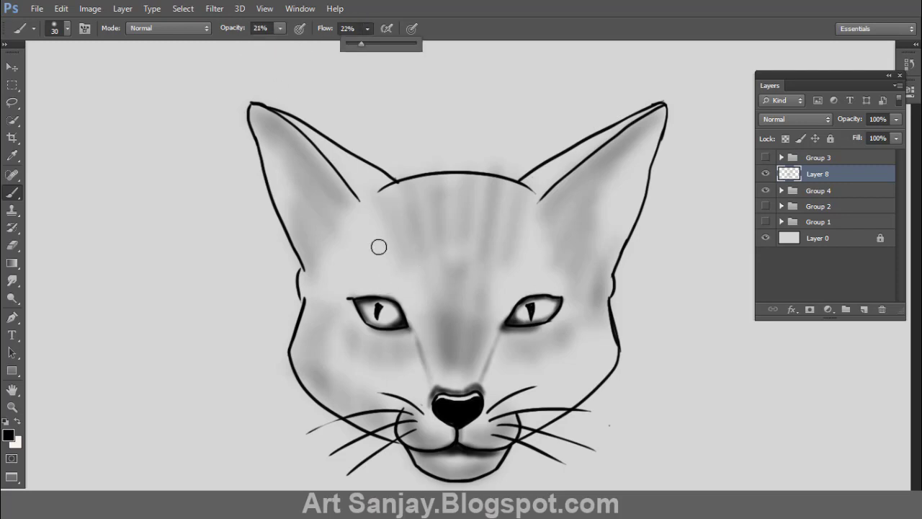
pyautogui.moveTo(332, 256); pyautogui.dragTo(382, 281)
pyautogui.moveTo(356, 245)
pyautogui.mouseDown()
pyautogui.moveTo(416, 286)
pyautogui.moveTo(311, 273)
pyautogui.mouseUp()
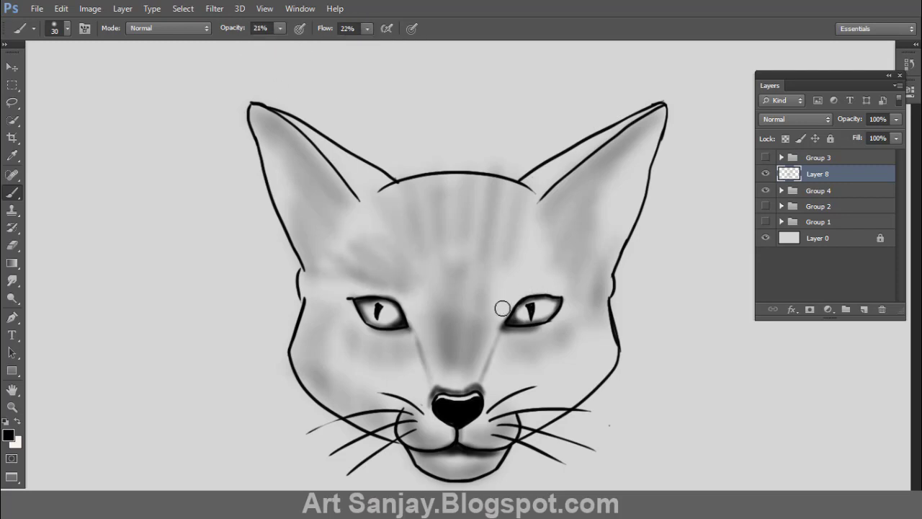
pyautogui.moveTo(503, 288)
pyautogui.mouseDown()
pyautogui.moveTo(573, 271)
pyautogui.moveTo(504, 286)
pyautogui.mouseUp()
pyautogui.moveTo(323, 268); pyautogui.dragTo(396, 272)
pyautogui.moveTo(389, 215); pyautogui.dragTo(417, 266)
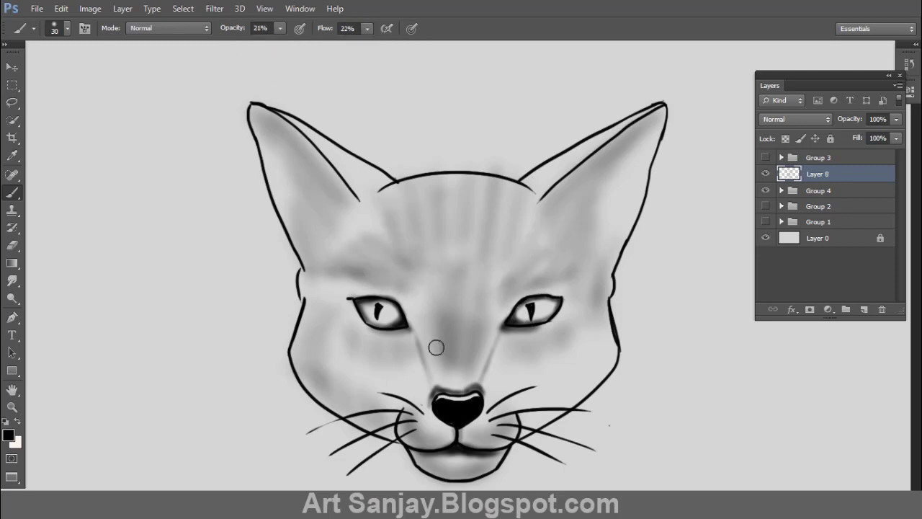
# Step: Deepen the soft shading under both eyes beside the nose bridge and on both sides of the muzzle
pyautogui.moveTo(436, 348)
pyautogui.mouseDown()
pyautogui.moveTo(406, 336)
pyautogui.moveTo(346, 368)
pyautogui.mouseUp()
pyautogui.moveTo(512, 363)
pyautogui.mouseDown()
pyautogui.moveTo(494, 360)
pyautogui.moveTo(530, 333)
pyautogui.moveTo(408, 361)
pyautogui.mouseUp()
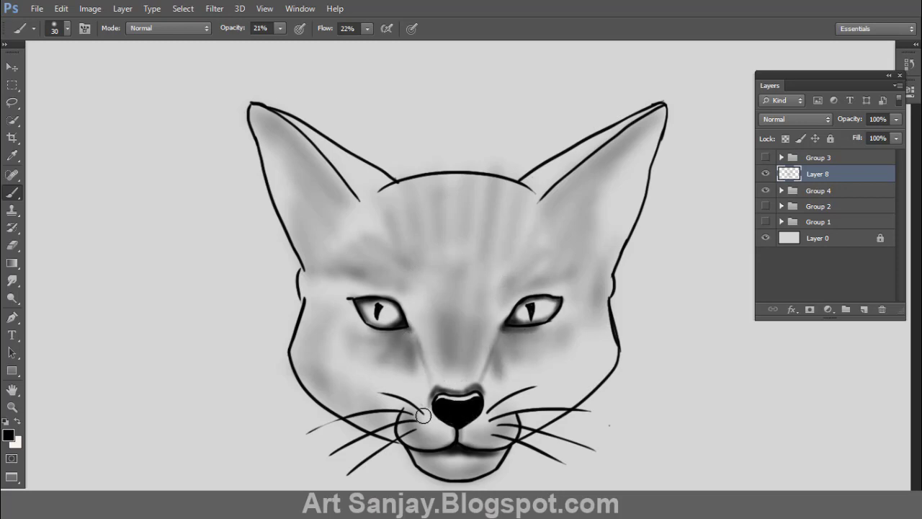
pyautogui.moveTo(511, 418)
pyautogui.mouseDown()
pyautogui.moveTo(500, 439)
pyautogui.moveTo(509, 431)
pyautogui.mouseUp()
pyautogui.moveTo(421, 423)
pyautogui.mouseDown()
pyautogui.moveTo(406, 431)
pyautogui.moveTo(441, 441)
pyautogui.mouseUp()
# Step: Add a new layer above Layer 8 and set the brush to 35% opacity, 42% flow and a size of 8 px
pyautogui.click(864, 309)
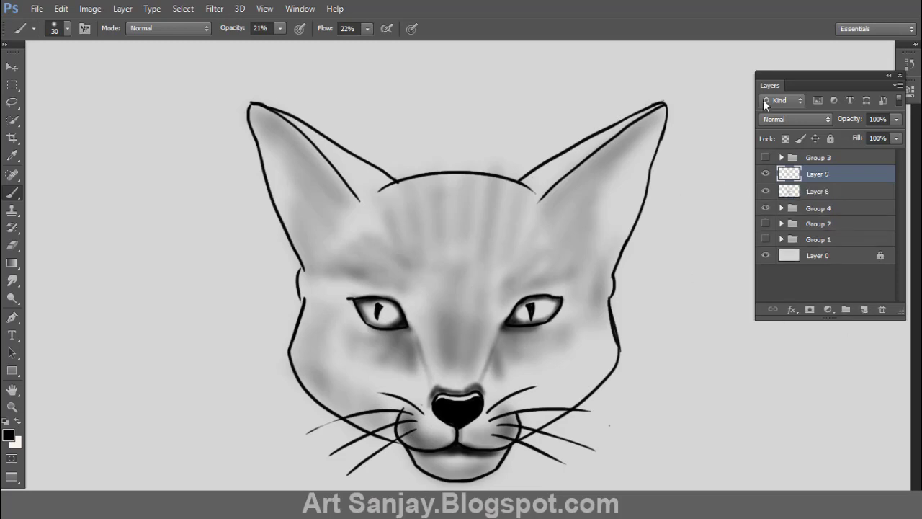
pyautogui.doubleClick(768, 87)
pyautogui.press('[')
pyautogui.press('[')
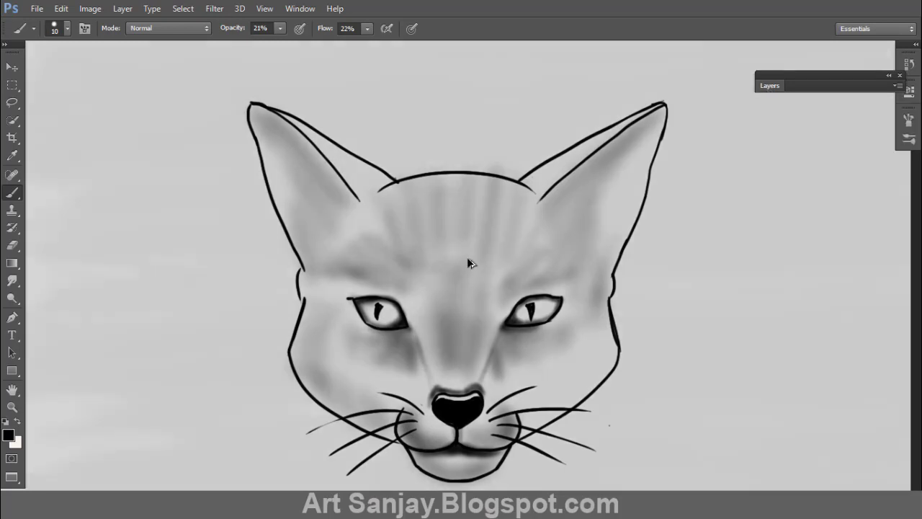
pyautogui.click(280, 29)
pyautogui.moveTo(280, 44); pyautogui.dragTo(290, 44)
pyautogui.click(368, 30)
# Step: Try short fur strokes across the top of the head and along the inside of both ears
pyautogui.moveTo(402, 174)
pyautogui.mouseDown()
pyautogui.moveTo(438, 210)
pyautogui.moveTo(490, 185)
pyautogui.moveTo(397, 176)
pyautogui.mouseUp()
pyautogui.moveTo(291, 125); pyautogui.dragTo(353, 196)
pyautogui.moveTo(635, 121)
pyautogui.mouseDown()
pyautogui.moveTo(545, 205)
pyautogui.moveTo(556, 208)
pyautogui.mouseUp()
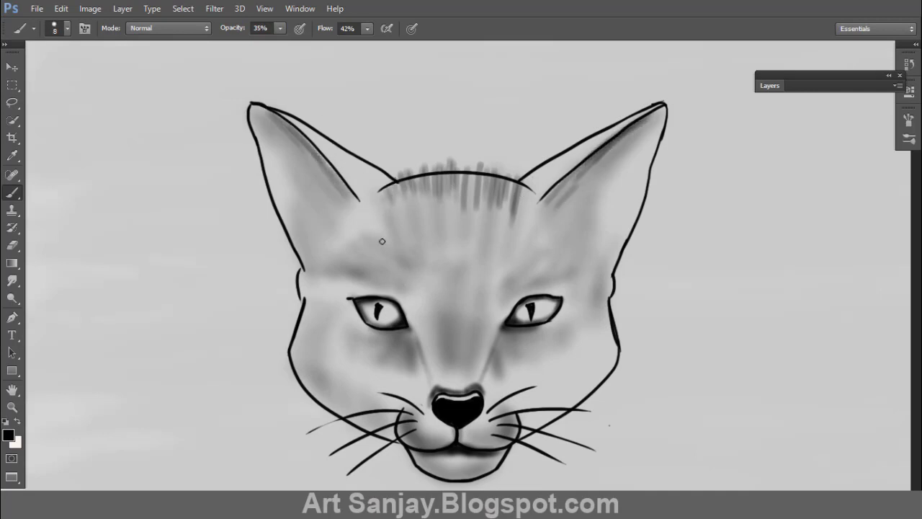
pyautogui.moveTo(347, 180); pyautogui.dragTo(291, 272)
pyautogui.moveTo(590, 163)
pyautogui.mouseDown()
pyautogui.moveTo(546, 229)
pyautogui.moveTo(589, 243)
pyautogui.moveTo(613, 281)
pyautogui.mouseUp()
# Step: Hatch fine fur strokes inside both ears on a new layer above Layer 8, using a 20 px brush
pyautogui.hotkey('ctrl', 'shift', 'n')
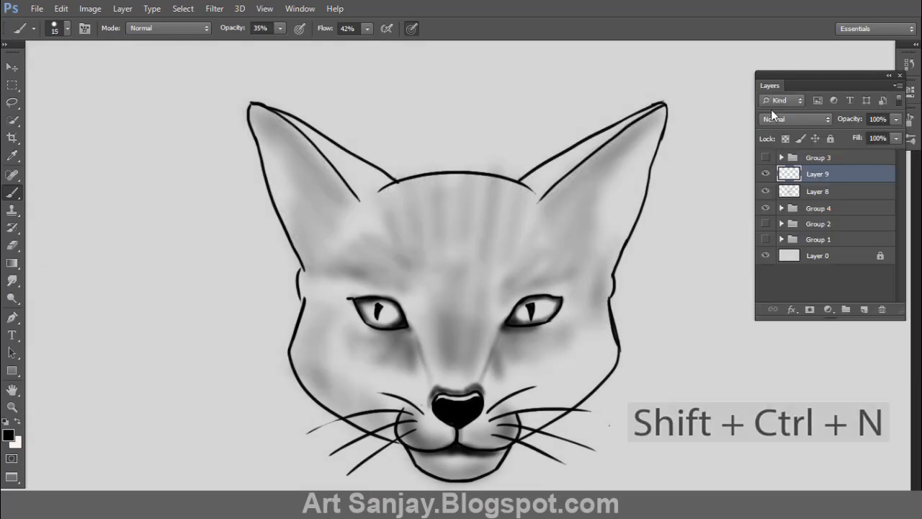
pyautogui.doubleClick(770, 86)
pyautogui.press(']')
pyautogui.moveTo(616, 153); pyautogui.dragTo(546, 213)
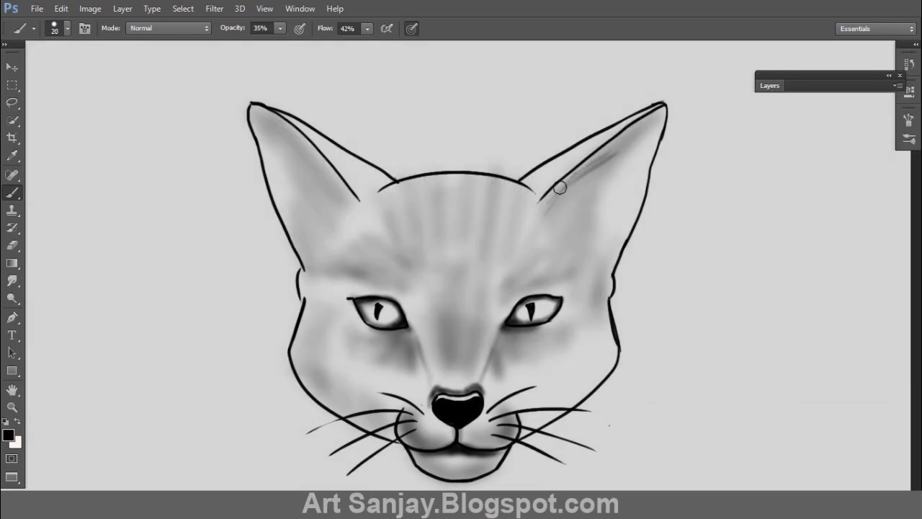
pyautogui.moveTo(634, 131); pyautogui.dragTo(557, 193)
pyautogui.moveTo(607, 165); pyautogui.dragTo(546, 214)
pyautogui.moveTo(268, 115); pyautogui.dragTo(328, 178)
pyautogui.moveTo(308, 146); pyautogui.dragTo(354, 213)
pyautogui.moveTo(259, 113); pyautogui.dragTo(342, 224)
# Step: Draw short vertical fur strokes down from the top of the head across the whole forehead
pyautogui.moveTo(390, 180); pyautogui.dragTo(393, 223)
pyautogui.moveTo(407, 177); pyautogui.dragTo(413, 218)
pyautogui.moveTo(426, 171); pyautogui.dragTo(418, 218)
pyautogui.moveTo(453, 170)
pyautogui.mouseDown()
pyautogui.moveTo(444, 213)
pyautogui.moveTo(467, 218)
pyautogui.mouseUp()
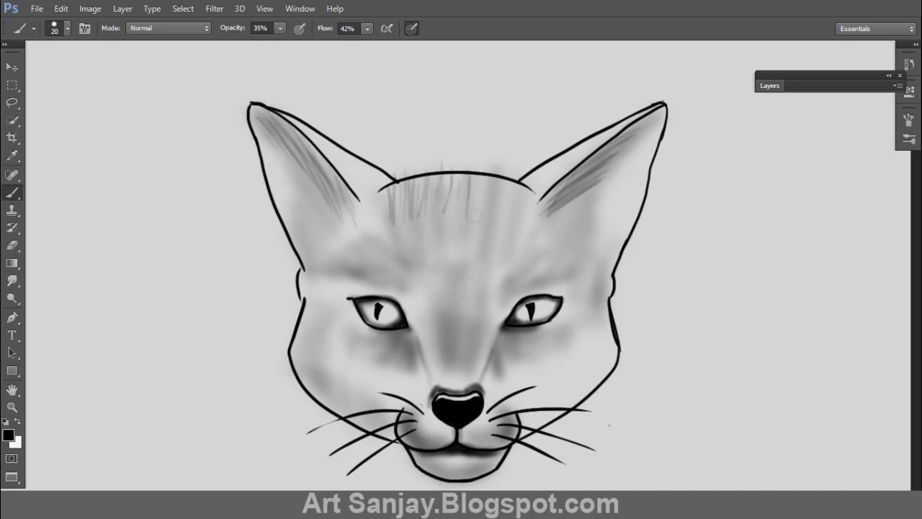
pyautogui.moveTo(485, 176); pyautogui.dragTo(485, 224)
pyautogui.moveTo(510, 181)
pyautogui.mouseDown()
pyautogui.moveTo(513, 234)
pyautogui.moveTo(527, 230)
pyautogui.mouseUp()
pyautogui.moveTo(462, 175); pyautogui.dragTo(466, 219)
# Step: Draw long fur strokes down the nose bridge and slanted fur strokes along both brows
pyautogui.moveTo(435, 306); pyautogui.dragTo(449, 361)
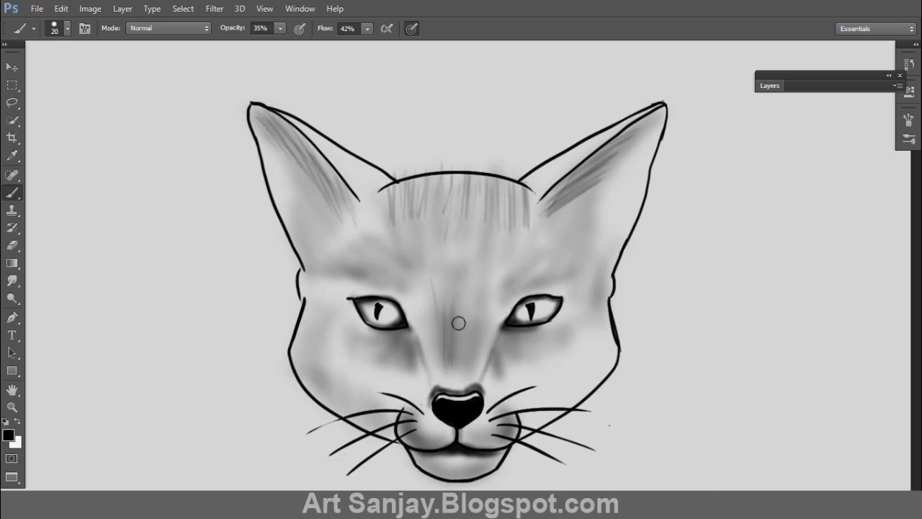
pyautogui.moveTo(465, 288); pyautogui.dragTo(475, 368)
pyautogui.moveTo(345, 255); pyautogui.dragTo(417, 301)
pyautogui.moveTo(317, 272); pyautogui.dragTo(397, 290)
pyautogui.moveTo(512, 290)
pyautogui.mouseDown()
pyautogui.moveTo(575, 272)
pyautogui.moveTo(578, 254)
pyautogui.mouseUp()
pyautogui.moveTo(531, 278); pyautogui.dragTo(579, 271)
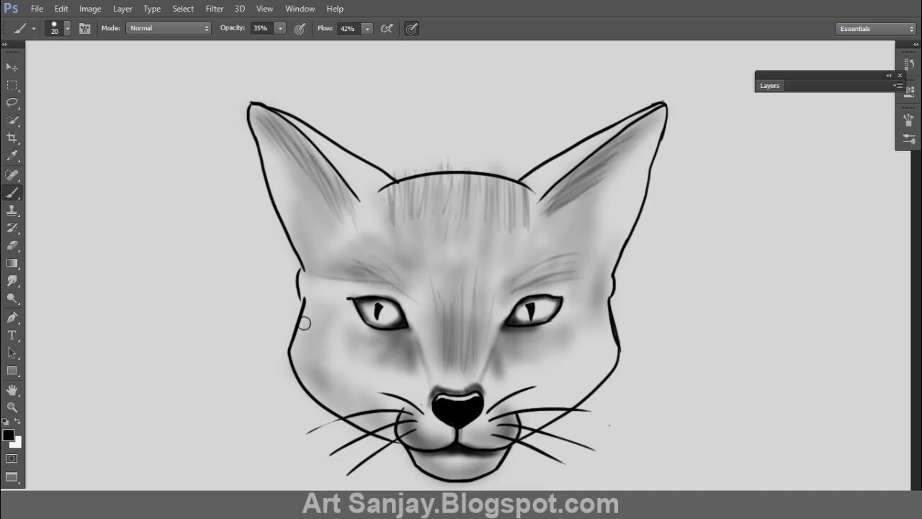
# Step: Add curved fur strokes along the lower edge of both cheeks, following the jaw outline
pyautogui.moveTo(304, 324); pyautogui.dragTo(303, 385)
pyautogui.moveTo(310, 353); pyautogui.dragTo(331, 414)
pyautogui.moveTo(339, 382); pyautogui.dragTo(368, 425)
pyautogui.moveTo(609, 333)
pyautogui.mouseDown()
pyautogui.moveTo(603, 373)
pyautogui.moveTo(585, 392)
pyautogui.mouseUp()
pyautogui.moveTo(587, 378); pyautogui.dragTo(562, 407)
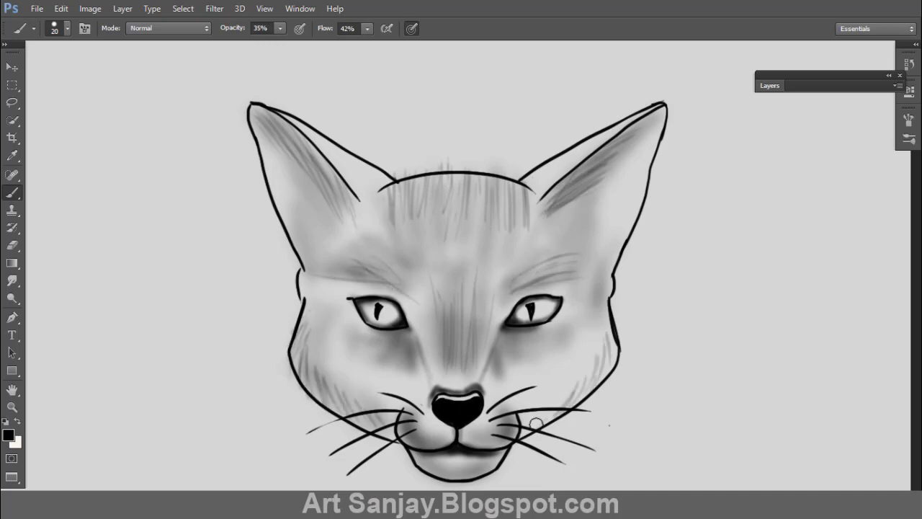
pyautogui.moveTo(585, 356); pyautogui.dragTo(578, 396)
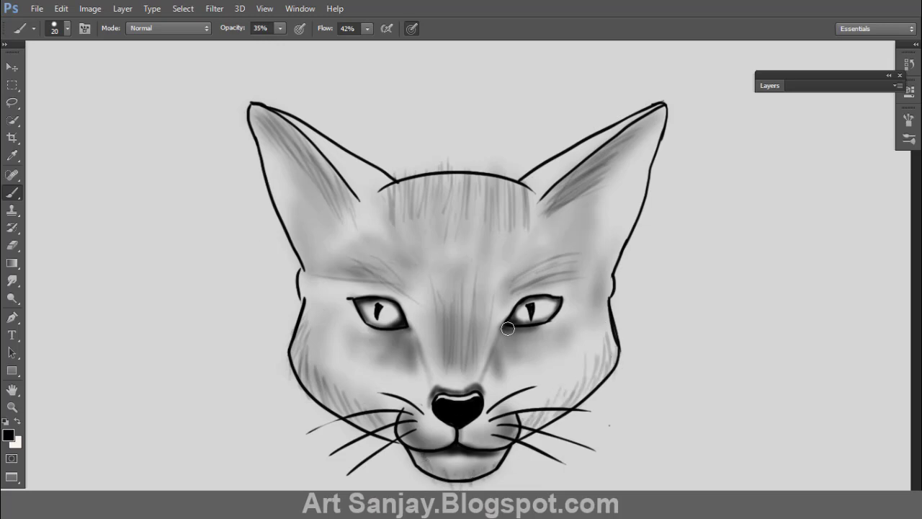
# Step: Set the foreground colour to light grey b7b7b6 and brush over the cheek below the right-hand eye on Layer 8
pyautogui.click(8, 435)
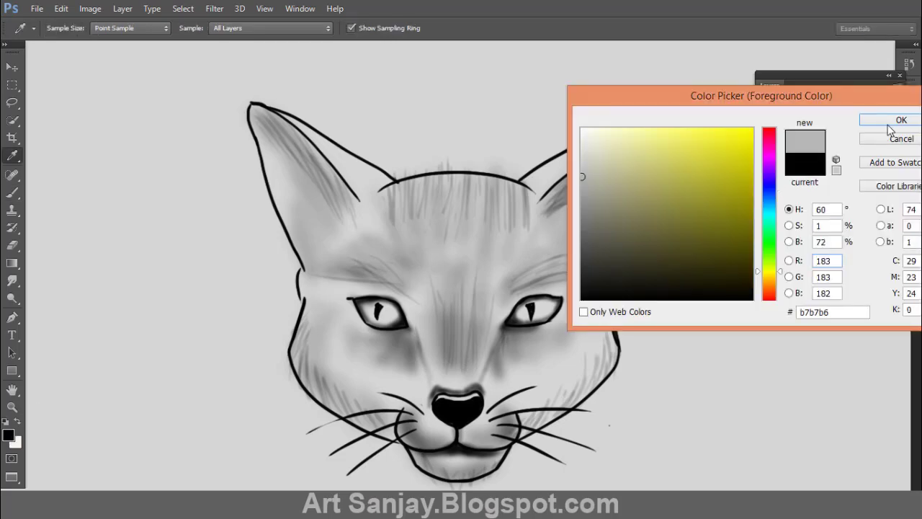
pyautogui.click(898, 121)
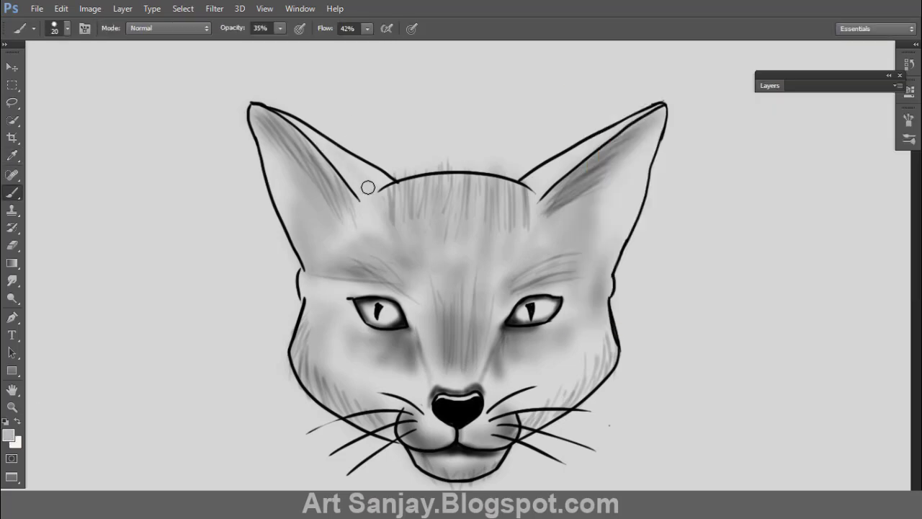
pyautogui.click(769, 85)
pyautogui.click(814, 192)
pyautogui.moveTo(604, 350); pyautogui.dragTo(585, 377)
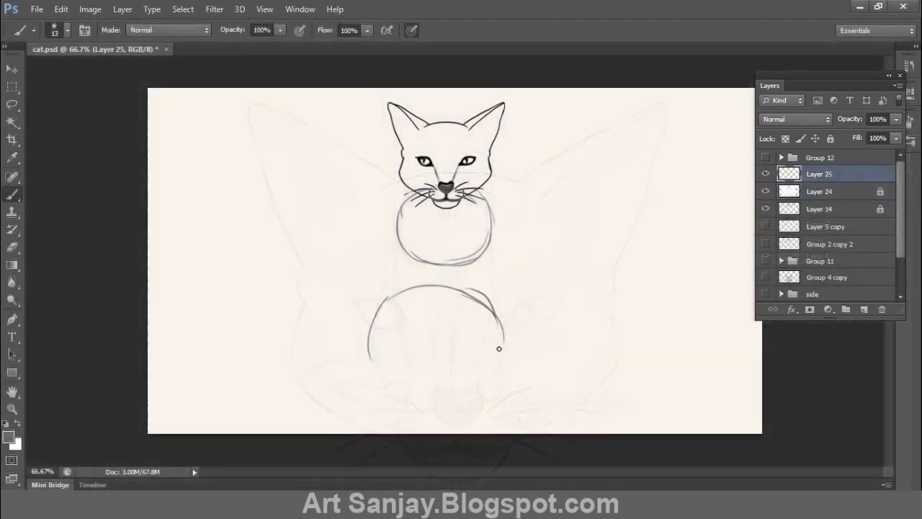
# Step: Complete the large construction oval for the lower body below the chest circle and clean up its lower edge
pyautogui.moveTo(498, 348); pyautogui.dragTo(375, 339)
pyautogui.press('e')
pyautogui.moveTo(389, 371); pyautogui.dragTo(446, 394)
pyautogui.press('b')
pyautogui.moveTo(394, 300); pyautogui.dragTo(493, 310)
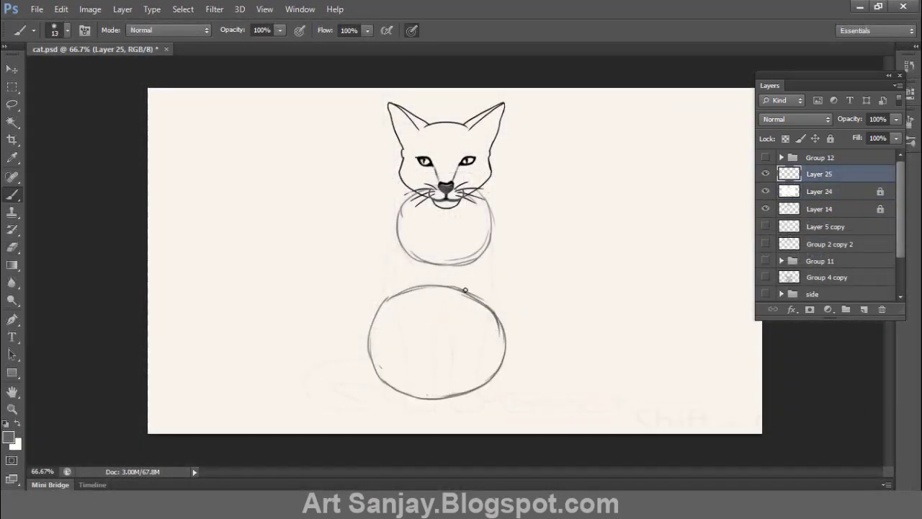
# Step: Add a new layer for the body sketch and lower the fill of the Layer 25 construction ovals to 40%
pyautogui.click(864, 309)
pyautogui.click(821, 191)
pyautogui.click(896, 138)
pyautogui.moveTo(895, 153); pyautogui.dragTo(855, 153)
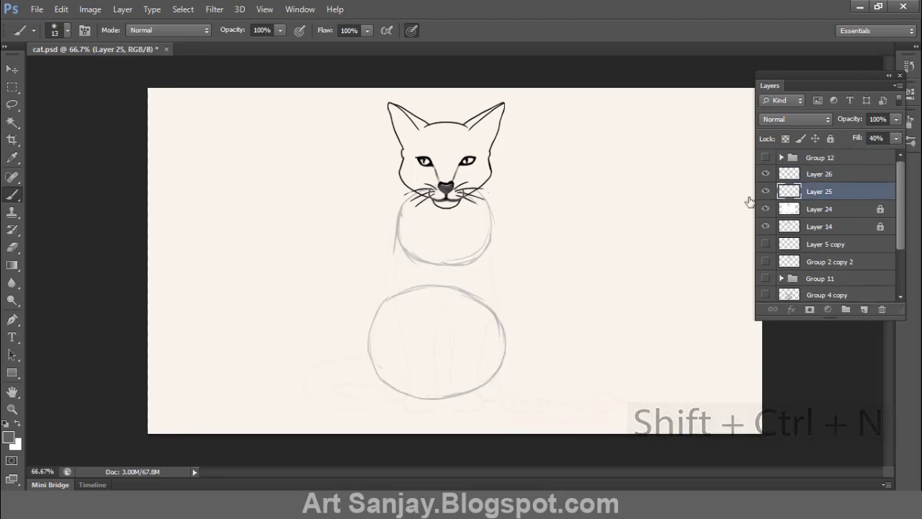
# Step: Sketch the sides of the body, both front legs and the front paws over the ovals on Layer 26
pyautogui.click(819, 174)
pyautogui.moveTo(400, 215)
pyautogui.mouseDown()
pyautogui.moveTo(395, 265)
pyautogui.moveTo(408, 385)
pyautogui.mouseUp()
pyautogui.moveTo(489, 199); pyautogui.dragTo(494, 334)
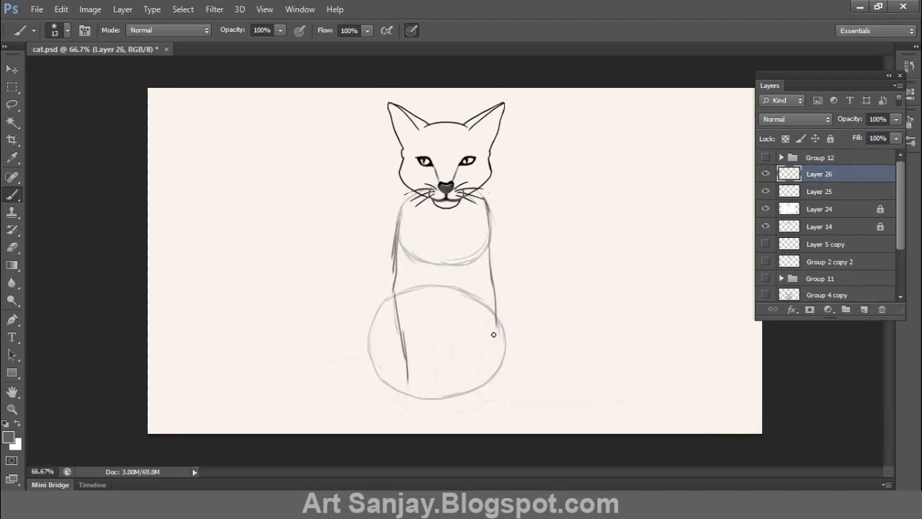
pyautogui.moveTo(488, 303); pyautogui.dragTo(478, 374)
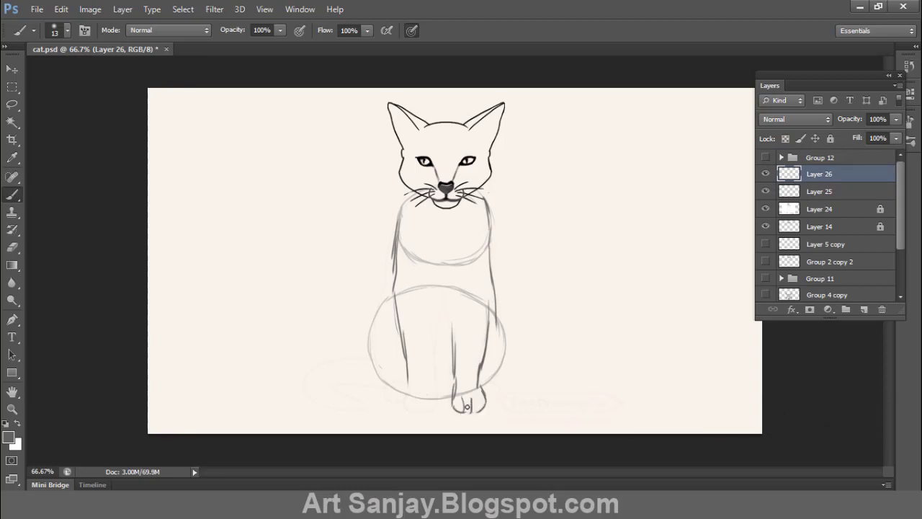
pyautogui.moveTo(437, 333); pyautogui.dragTo(433, 391)
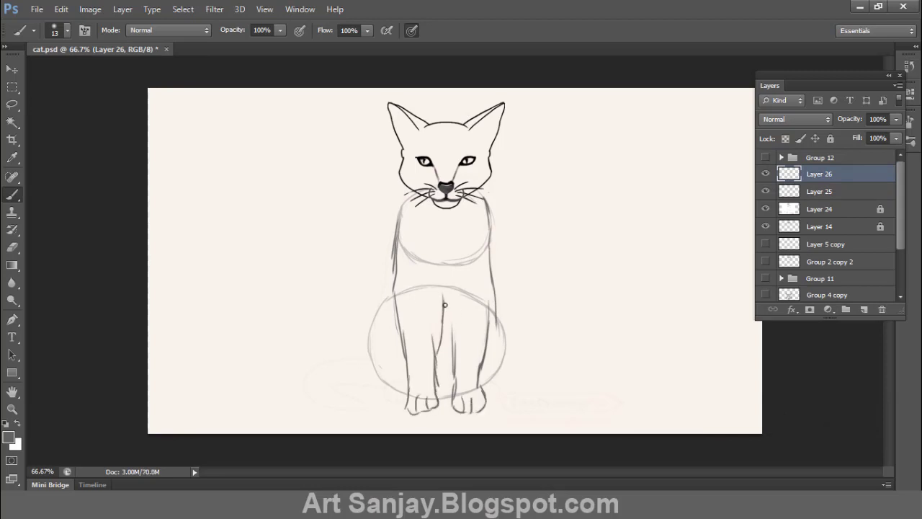
pyautogui.moveTo(444, 305)
pyautogui.mouseDown()
pyautogui.moveTo(428, 323)
pyautogui.moveTo(454, 347)
pyautogui.mouseUp()
pyautogui.moveTo(431, 321); pyautogui.dragTo(435, 375)
# Step: Sketch the haunch outlines on both sides of the body down towards the feet
pyautogui.moveTo(494, 268)
pyautogui.mouseDown()
pyautogui.moveTo(502, 364)
pyautogui.moveTo(478, 394)
pyautogui.mouseUp()
pyautogui.moveTo(396, 284); pyautogui.dragTo(375, 360)
pyautogui.moveTo(374, 342); pyautogui.dragTo(414, 404)
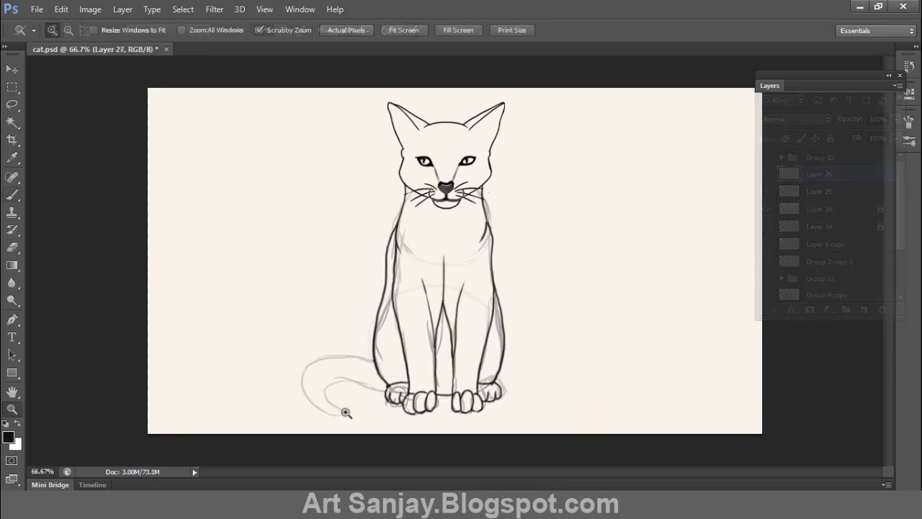
# Step: Ink the tail's outer curve from the haunch round to the tip on Layer 27, using a 13 px black brush
pyautogui.moveTo(346, 411); pyautogui.dragTo(403, 411)
pyautogui.press('b')
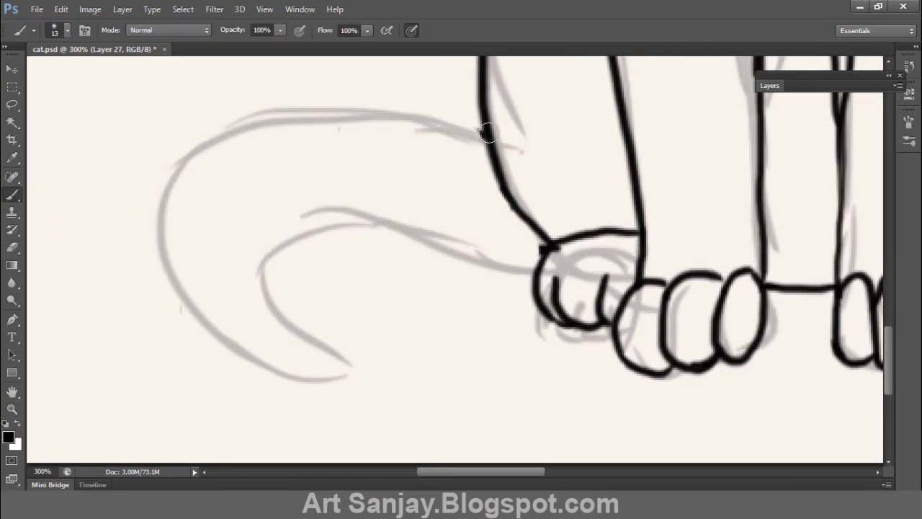
pyautogui.moveTo(487, 132)
pyautogui.mouseDown()
pyautogui.moveTo(161, 305)
pyautogui.moveTo(295, 247)
pyautogui.mouseUp()
pyautogui.hotkey('ctrl', 'z')
pyautogui.moveTo(486, 140)
pyautogui.mouseDown()
pyautogui.moveTo(333, 130)
pyautogui.moveTo(372, 367)
pyautogui.moveTo(366, 386)
pyautogui.moveTo(217, 238)
pyautogui.mouseUp()
pyautogui.hotkey('ctrl', 'z')
# Step: Ink the tail's inner edge from the pointed tip around the bend and back to the hind paw
pyautogui.moveTo(371, 381)
pyautogui.mouseDown()
pyautogui.moveTo(284, 339)
pyautogui.moveTo(239, 234)
pyautogui.mouseUp()
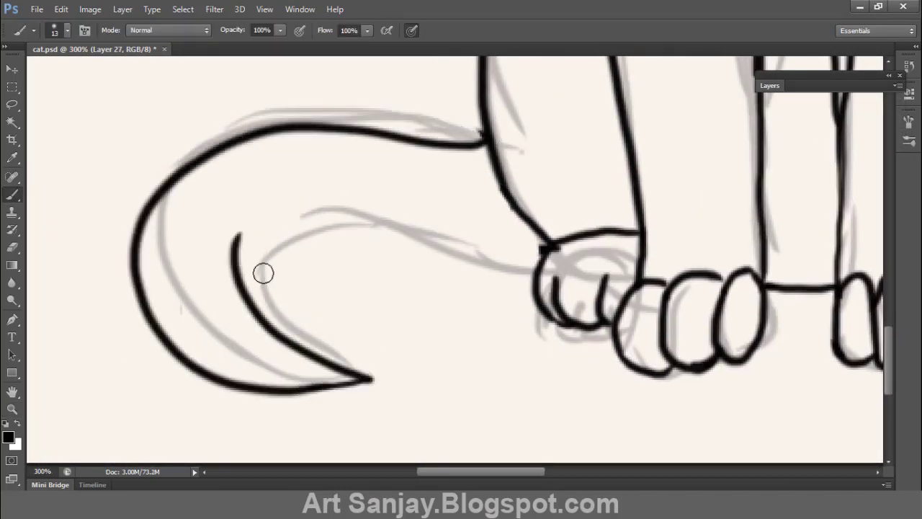
pyautogui.moveTo(241, 272)
pyautogui.mouseDown()
pyautogui.moveTo(379, 232)
pyautogui.moveTo(542, 276)
pyautogui.mouseUp()
pyautogui.hotkey('ctrl', 'z')
pyautogui.moveTo(240, 256); pyautogui.dragTo(535, 274)
# Step: Check the inked cat with the Layer 26 sketch toggled off and on, and inspect the face and chest lines close up
pyautogui.hotkey('alt', 'space')
pyautogui.keyDown('alt'); pyautogui.click(532, 188); pyautogui.keyUp('alt')
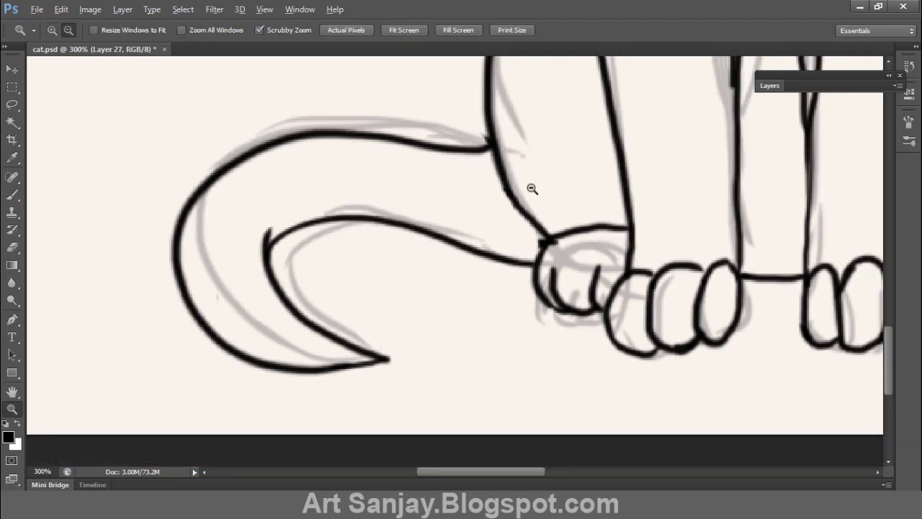
pyautogui.keyDown('alt'); pyautogui.click(531, 189); pyautogui.keyUp('alt')
pyautogui.keyDown('alt'); pyautogui.click(532, 189); pyautogui.keyUp('alt')
pyautogui.keyDown('alt'); pyautogui.click(532, 188); pyautogui.keyUp('alt')
pyautogui.doubleClick(803, 81)
pyautogui.click(765, 191)
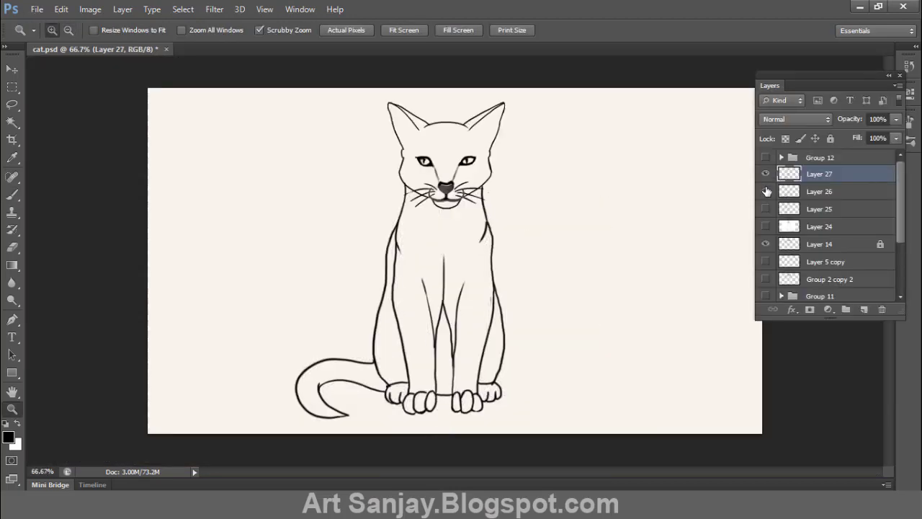
pyautogui.click(765, 193)
pyautogui.keyDown('ctrl'); pyautogui.click(455, 297); pyautogui.keyUp('ctrl')
pyautogui.keyDown('ctrl'); pyautogui.click(455, 296); pyautogui.keyUp('ctrl')
pyautogui.moveTo(393, 137); pyautogui.dragTo(414, 294)
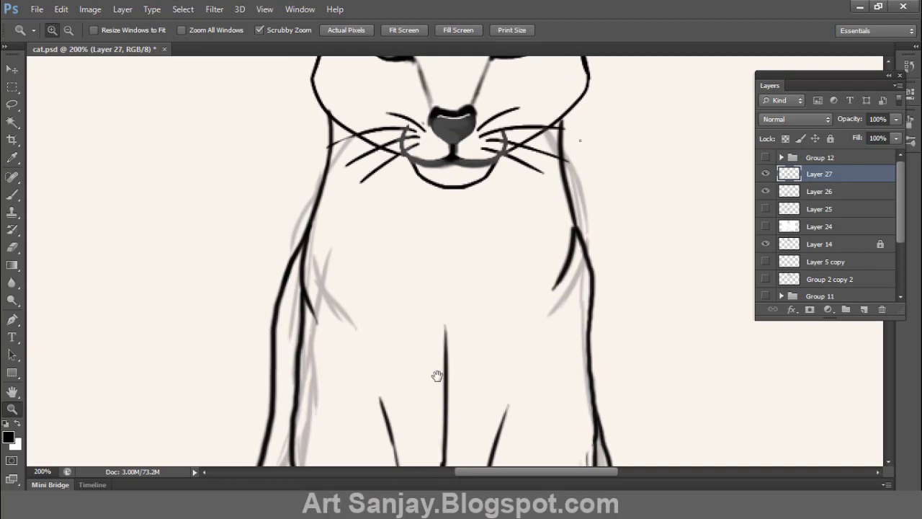
pyautogui.scroll(3, 440, 340)
# Step: Shade the chest, legs, haunches and tail on Layer 24 with a soft 70 px black brush at 38% opacity and 52% flow
pyautogui.press('b')
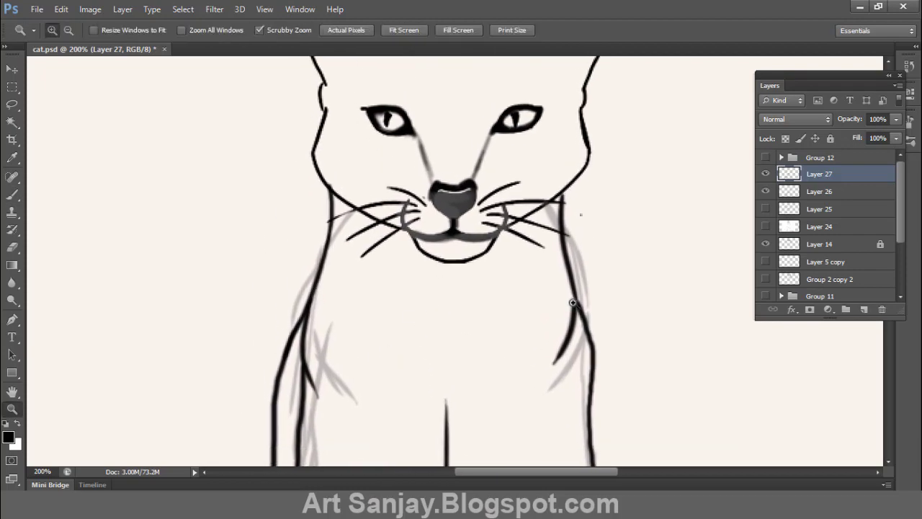
pyautogui.press('b')
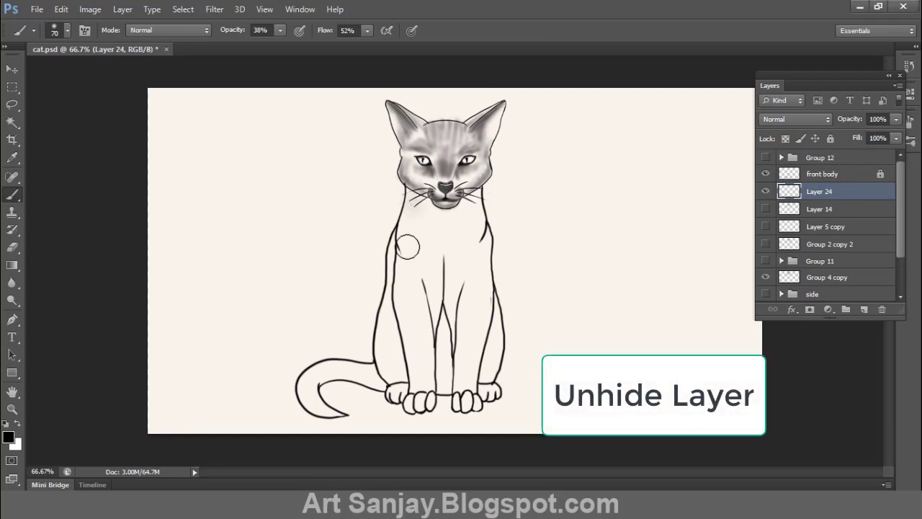
pyautogui.moveTo(412, 184)
pyautogui.mouseDown()
pyautogui.moveTo(402, 251)
pyautogui.moveTo(421, 380)
pyautogui.moveTo(474, 283)
pyautogui.moveTo(460, 349)
pyautogui.moveTo(487, 292)
pyautogui.moveTo(416, 307)
pyautogui.moveTo(385, 362)
pyautogui.moveTo(394, 332)
pyautogui.moveTo(411, 360)
pyautogui.moveTo(397, 333)
pyautogui.moveTo(459, 241)
pyautogui.moveTo(489, 363)
pyautogui.moveTo(473, 202)
pyautogui.moveTo(446, 213)
pyautogui.moveTo(478, 218)
pyautogui.moveTo(490, 305)
pyautogui.moveTo(373, 375)
pyautogui.moveTo(320, 383)
pyautogui.moveTo(321, 400)
pyautogui.moveTo(419, 351)
pyautogui.mouseUp()
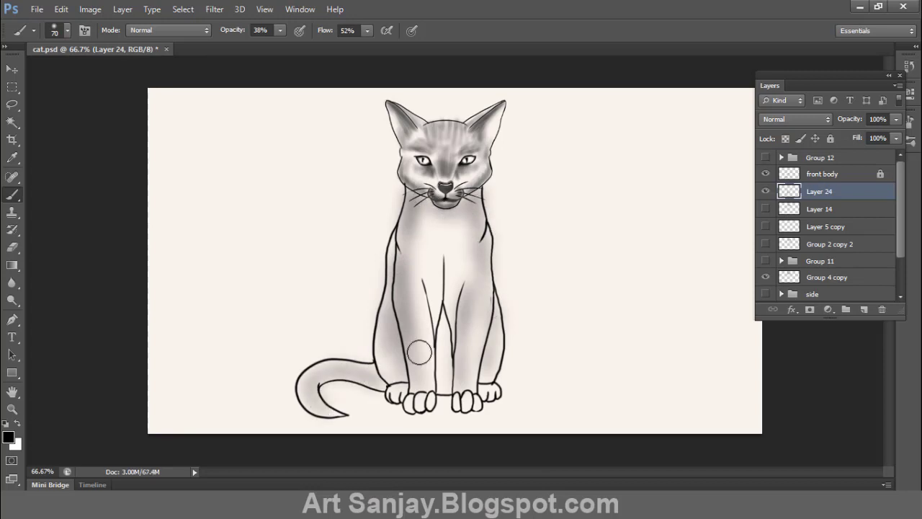
# Step: Reduce the brush to 30 px and deepen the shading on the paws, the front legs and the body's outer edges
pyautogui.press('[')
pyautogui.press('[')
pyautogui.press('[')
pyautogui.press('[')
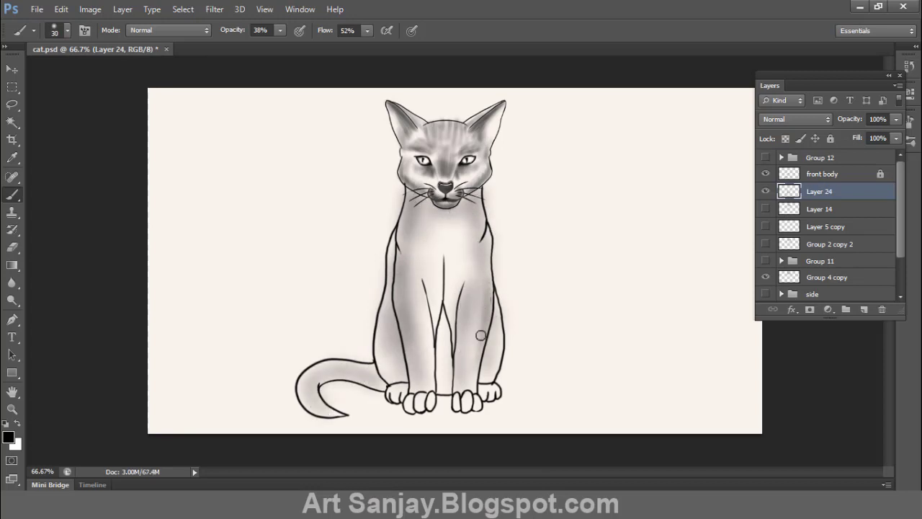
pyautogui.moveTo(424, 396); pyautogui.dragTo(412, 407)
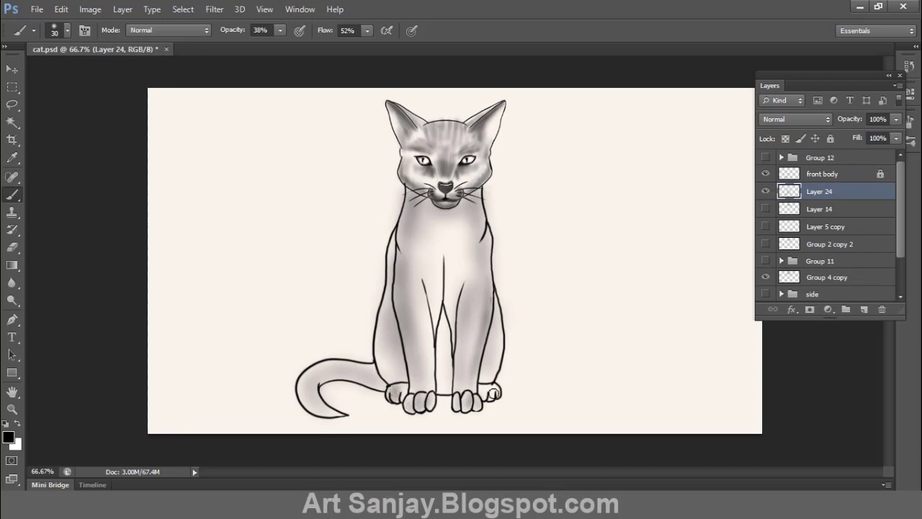
pyautogui.moveTo(493, 393); pyautogui.dragTo(485, 389)
pyautogui.moveTo(396, 296); pyautogui.dragTo(396, 219)
pyautogui.moveTo(494, 306); pyautogui.dragTo(486, 380)
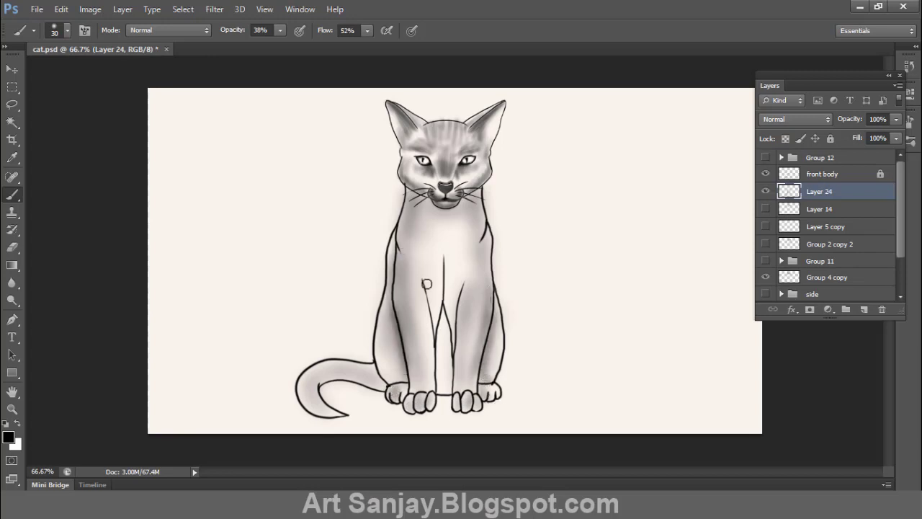
# Step: Darken the shading on the front legs, neck and chest centre line, and compare the result with Layer 24 hidden and shown
pyautogui.moveTo(401, 298)
pyautogui.mouseDown()
pyautogui.moveTo(414, 389)
pyautogui.moveTo(477, 396)
pyautogui.mouseUp()
pyautogui.moveTo(460, 294); pyautogui.dragTo(460, 307)
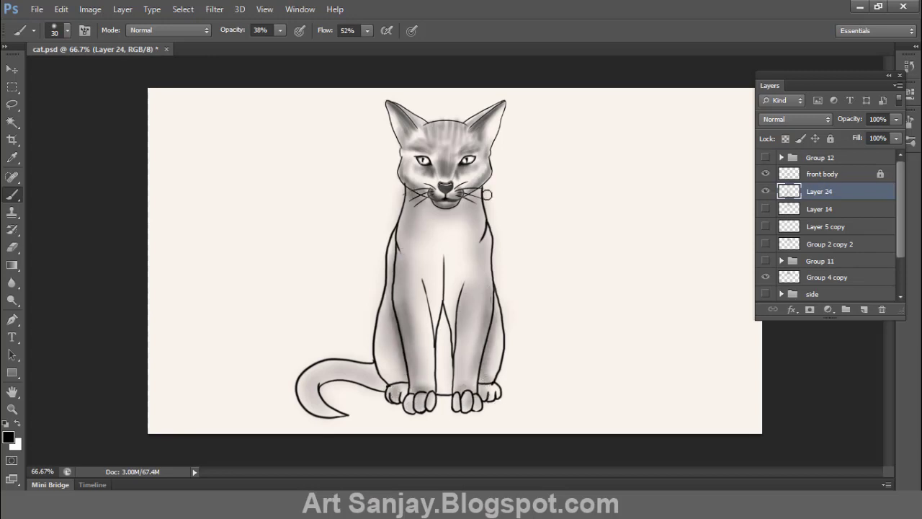
pyautogui.moveTo(482, 190)
pyautogui.mouseDown()
pyautogui.moveTo(432, 208)
pyautogui.moveTo(463, 202)
pyautogui.mouseUp()
pyautogui.moveTo(406, 194)
pyautogui.mouseDown()
pyautogui.moveTo(403, 235)
pyautogui.moveTo(425, 209)
pyautogui.mouseUp()
pyautogui.moveTo(479, 193); pyautogui.dragTo(483, 237)
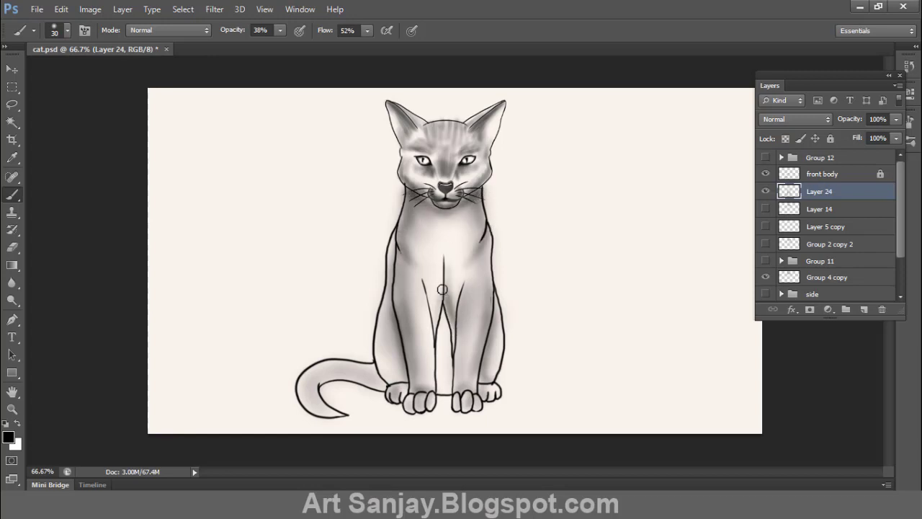
pyautogui.moveTo(442, 289); pyautogui.dragTo(443, 247)
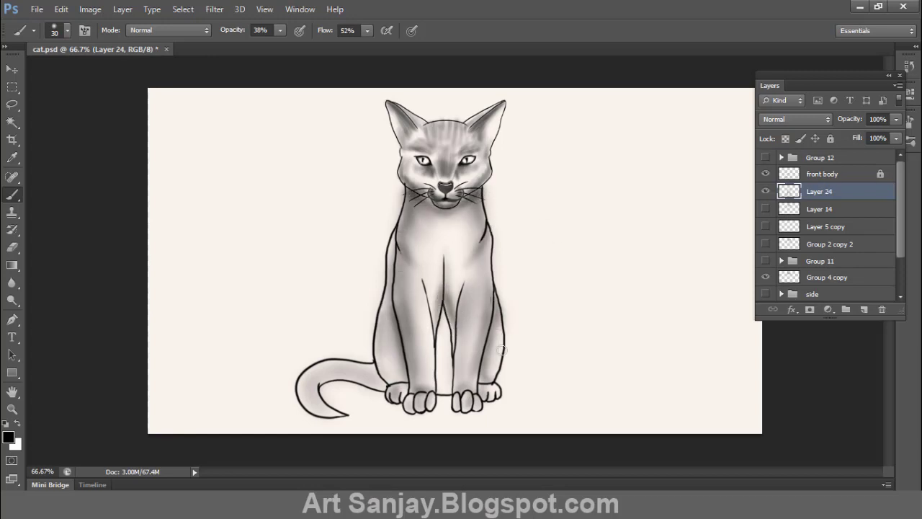
pyautogui.click(766, 191)
pyautogui.click(766, 191)
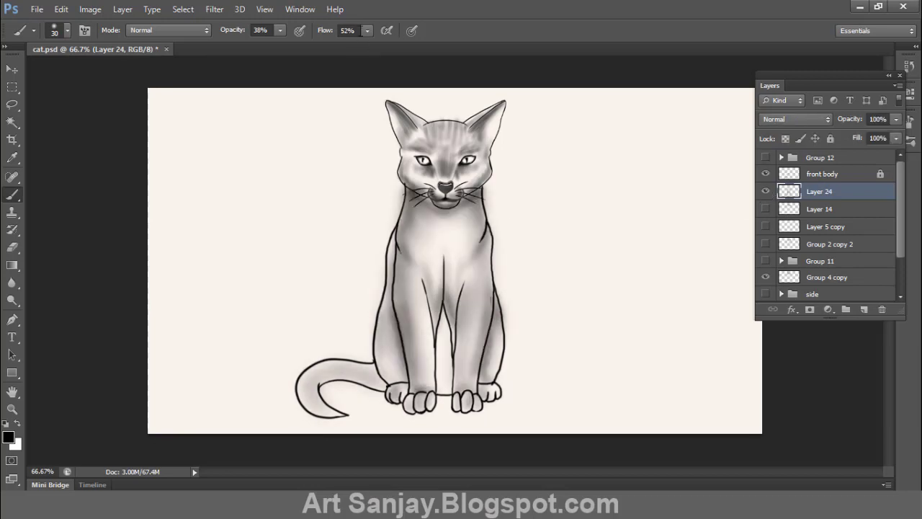
# Step: Enable pen pressure for brush size, undo the test strokes beside the cat, and add a new layer above Layer 24
pyautogui.keyDown('ctrl'); pyautogui.click(445, 255); pyautogui.keyUp('ctrl')
pyautogui.moveTo(626, 169); pyautogui.dragTo(641, 290)
pyautogui.hotkey('ctrl', 'z')
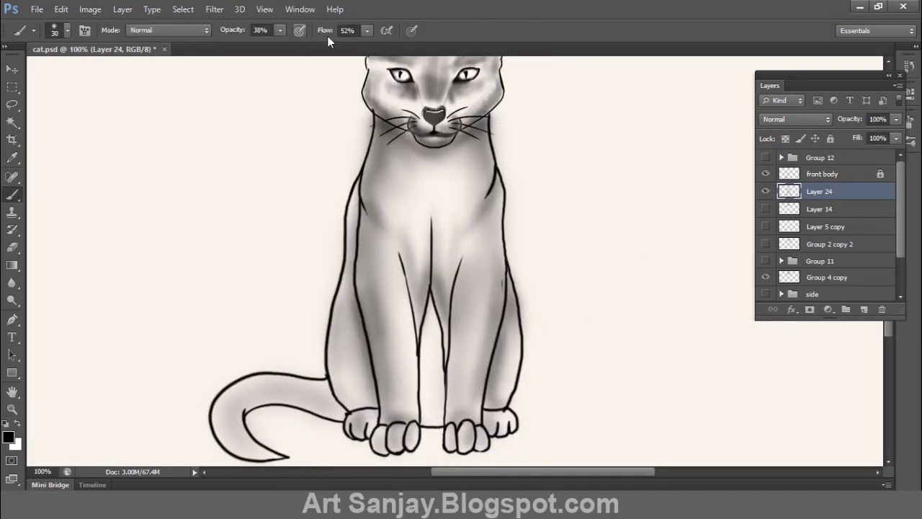
pyautogui.click(411, 30)
pyautogui.moveTo(617, 133); pyautogui.dragTo(620, 336)
pyautogui.hotkey('ctrl', 'z')
pyautogui.hotkey('ctrl', 'shift', 'alt', 'n')
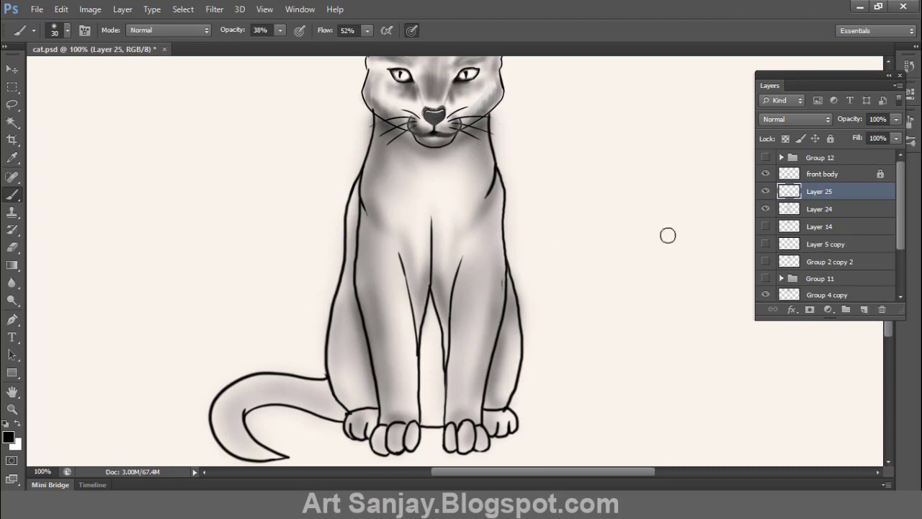
# Step: Paint fine fur strokes over the neck, chest, legs, haunches and tail on Layer 25 with the 30 px brush
pyautogui.moveTo(486, 141); pyautogui.dragTo(483, 184)
pyautogui.moveTo(385, 143)
pyautogui.mouseDown()
pyautogui.moveTo(369, 188)
pyautogui.moveTo(364, 278)
pyautogui.moveTo(378, 354)
pyautogui.mouseUp()
pyautogui.moveTo(389, 396)
pyautogui.mouseDown()
pyautogui.moveTo(406, 257)
pyautogui.moveTo(496, 294)
pyautogui.moveTo(479, 410)
pyautogui.mouseUp()
pyautogui.moveTo(457, 288); pyautogui.dragTo(455, 405)
pyautogui.moveTo(503, 331); pyautogui.dragTo(494, 394)
pyautogui.moveTo(352, 292); pyautogui.dragTo(368, 398)
pyautogui.moveTo(240, 405)
pyautogui.mouseDown()
pyautogui.moveTo(279, 392)
pyautogui.moveTo(332, 416)
pyautogui.moveTo(280, 401)
pyautogui.moveTo(253, 435)
pyautogui.moveTo(260, 402)
pyautogui.moveTo(246, 433)
pyautogui.moveTo(262, 455)
pyautogui.moveTo(279, 405)
pyautogui.moveTo(318, 417)
pyautogui.moveTo(316, 376)
pyautogui.moveTo(220, 414)
pyautogui.moveTo(285, 425)
pyautogui.moveTo(303, 389)
pyautogui.moveTo(327, 393)
pyautogui.moveTo(244, 384)
pyautogui.moveTo(223, 407)
pyautogui.moveTo(233, 450)
pyautogui.moveTo(344, 410)
pyautogui.moveTo(337, 319)
pyautogui.moveTo(350, 396)
pyautogui.moveTo(518, 363)
pyautogui.moveTo(507, 396)
pyautogui.mouseUp()
pyautogui.moveTo(398, 173); pyautogui.dragTo(381, 231)
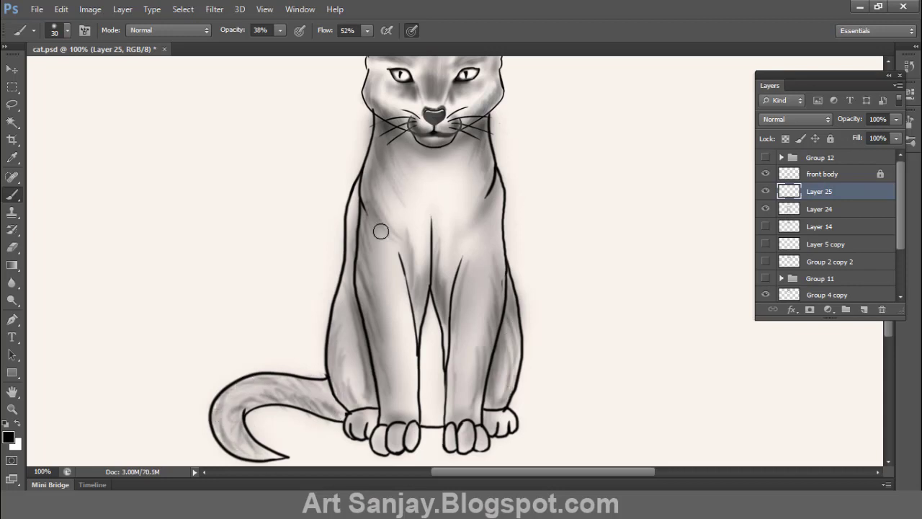
pyautogui.moveTo(477, 153)
pyautogui.mouseDown()
pyautogui.moveTo(467, 207)
pyautogui.moveTo(478, 225)
pyautogui.mouseUp()
# Step: Lower the fill of the Layer 25 fur strokes to about 78%
pyautogui.press('z')
pyautogui.hotkey('ctrl', '-')
pyautogui.hotkey('ctrl', '-')
pyautogui.click(443, 360)
pyautogui.moveTo(896, 138); pyautogui.dragTo(881, 149)
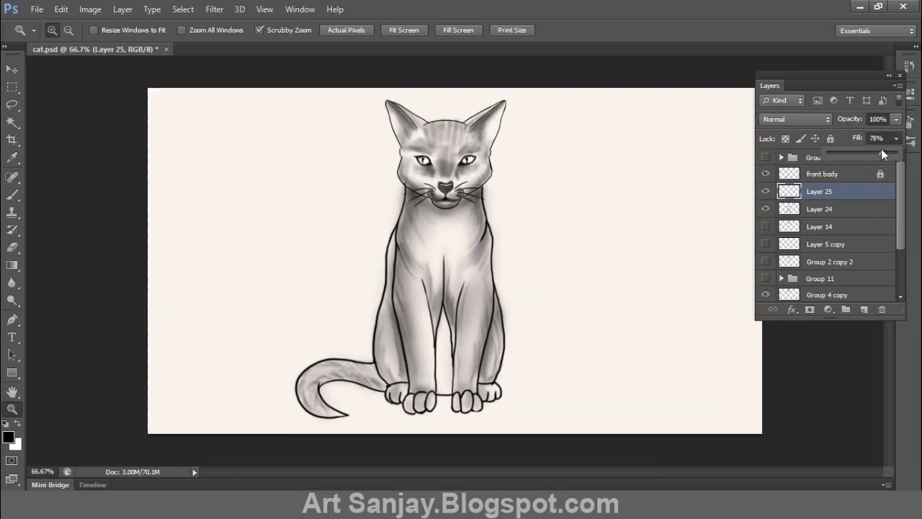
pyautogui.click(461, 229)
# Step: Shade the gap between the front legs dark on Layer 24 and save the file
pyautogui.hotkey('ctrl', '0')
pyautogui.click(463, 418)
pyautogui.press('b')
pyautogui.click(819, 209)
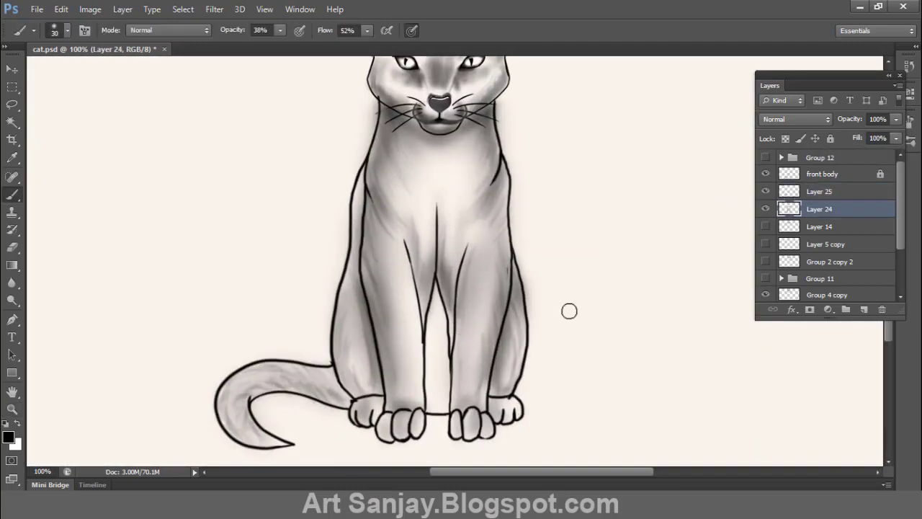
pyautogui.moveTo(440, 296)
pyautogui.mouseDown()
pyautogui.moveTo(431, 411)
pyautogui.moveTo(435, 291)
pyautogui.mouseUp()
pyautogui.press('z')
pyautogui.hotkey('ctrl', '-')
pyautogui.hotkey('ctrl', '-')
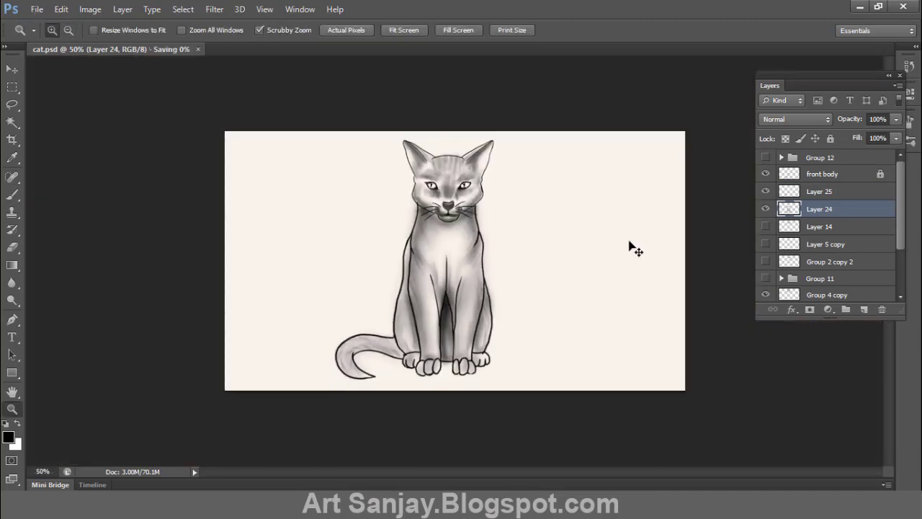
pyautogui.hotkey('ctrl', '+')
pyautogui.hotkey('ctrl', '+')
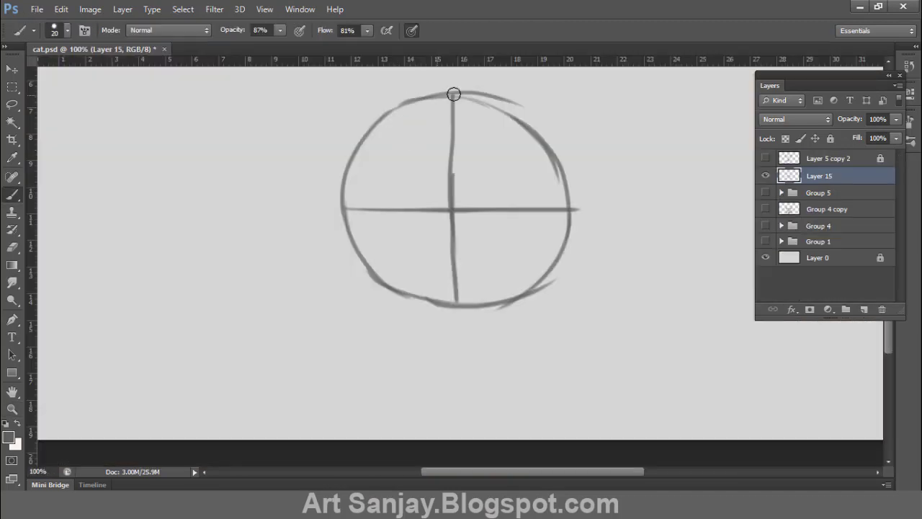
# Step: Refine the profile head's construction circle on Layer 15, erase and redraw its lower arc, and mark the eye position with a dot
pyautogui.moveTo(453, 94)
pyautogui.mouseDown()
pyautogui.moveTo(559, 214)
pyautogui.moveTo(409, 306)
pyautogui.moveTo(533, 297)
pyautogui.mouseUp()
pyautogui.press('e')
pyautogui.moveTo(432, 295); pyautogui.dragTo(422, 306)
pyautogui.press('b')
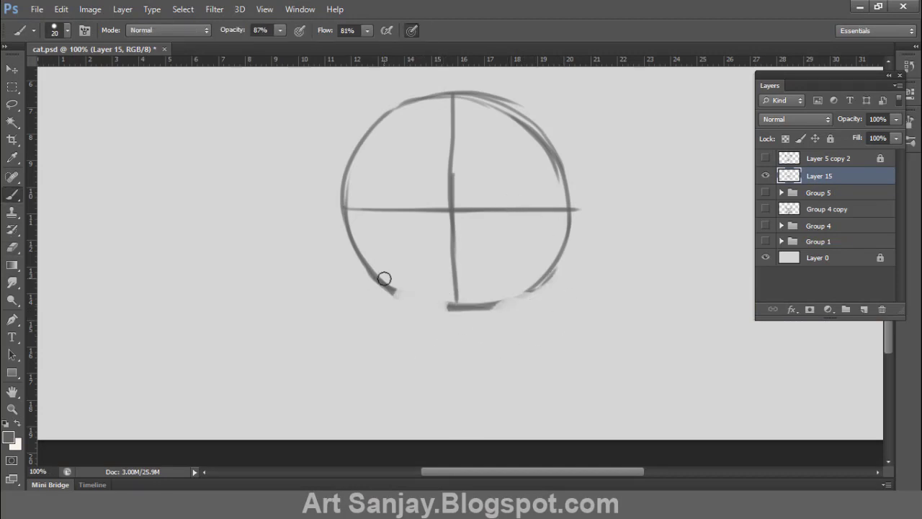
pyautogui.moveTo(383, 276)
pyautogui.mouseDown()
pyautogui.moveTo(504, 306)
pyautogui.moveTo(539, 285)
pyautogui.mouseUp()
pyautogui.click(377, 209)
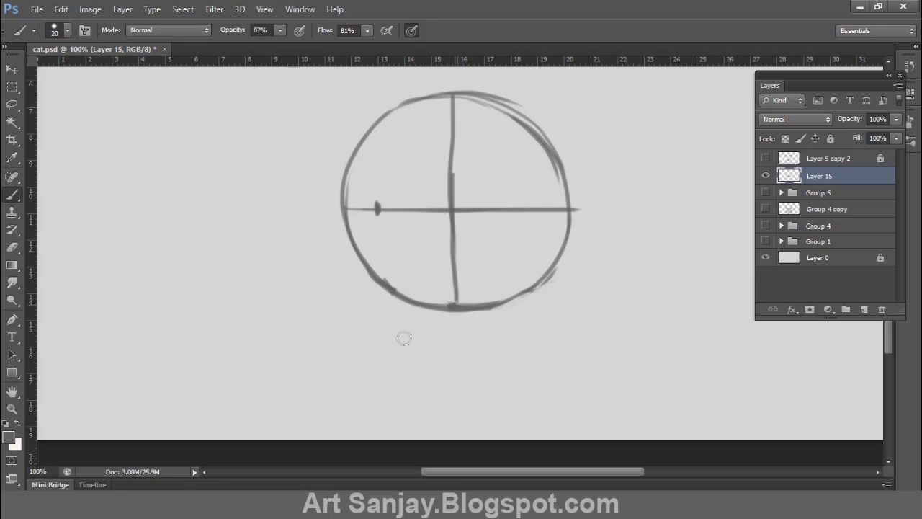
pyautogui.moveTo(448, 306); pyautogui.dragTo(359, 370)
pyautogui.moveTo(341, 206); pyautogui.dragTo(290, 323)
pyautogui.moveTo(342, 208); pyautogui.dragTo(285, 317)
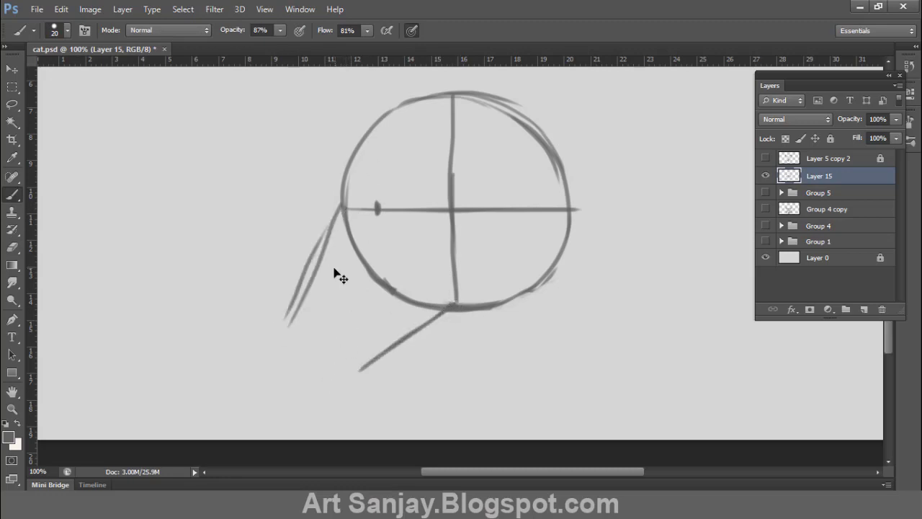
pyautogui.hotkey('ctrl', 'alt', 'z')
pyautogui.hotkey('ctrl', 'alt', 'z')
pyautogui.hotkey('ctrl', 'alt', 'z')
# Step: Sketch a boxy muzzle joining the circle's front edge to its base, and outline the eye around its dot
pyautogui.moveTo(457, 310); pyautogui.dragTo(384, 383)
pyautogui.moveTo(342, 206); pyautogui.dragTo(294, 277)
pyautogui.moveTo(340, 209)
pyautogui.mouseDown()
pyautogui.moveTo(290, 297)
pyautogui.moveTo(382, 371)
pyautogui.mouseUp()
pyautogui.moveTo(295, 287); pyautogui.dragTo(393, 379)
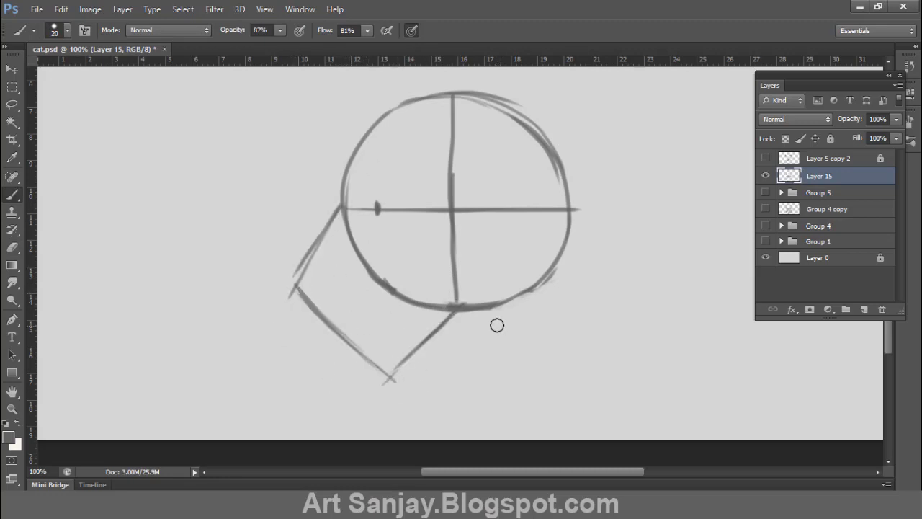
pyautogui.moveTo(359, 204)
pyautogui.mouseDown()
pyautogui.moveTo(376, 194)
pyautogui.moveTo(397, 219)
pyautogui.moveTo(390, 196)
pyautogui.mouseUp()
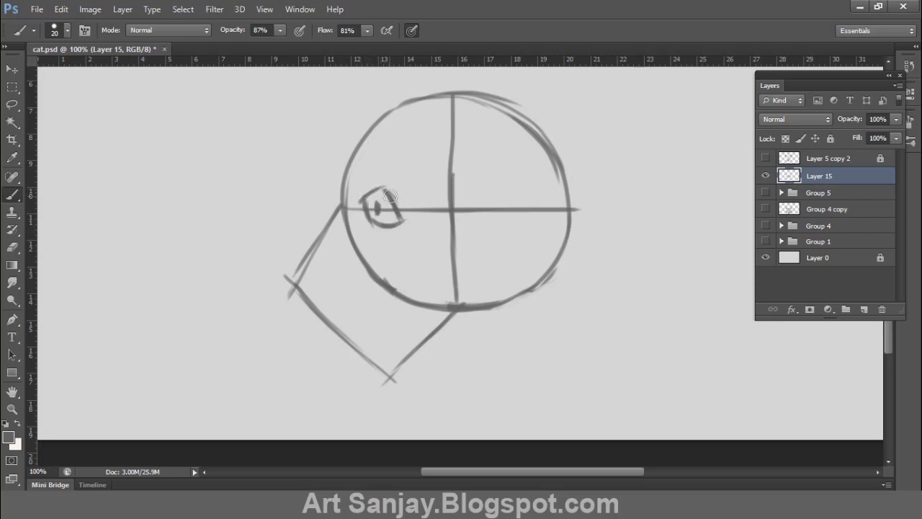
# Step: Sketch a tall pointed ear on top of the head circle and duplicate the Layer 15 construction
pyautogui.scroll(2, 484, 237)
pyautogui.scroll(3, 444, 147)
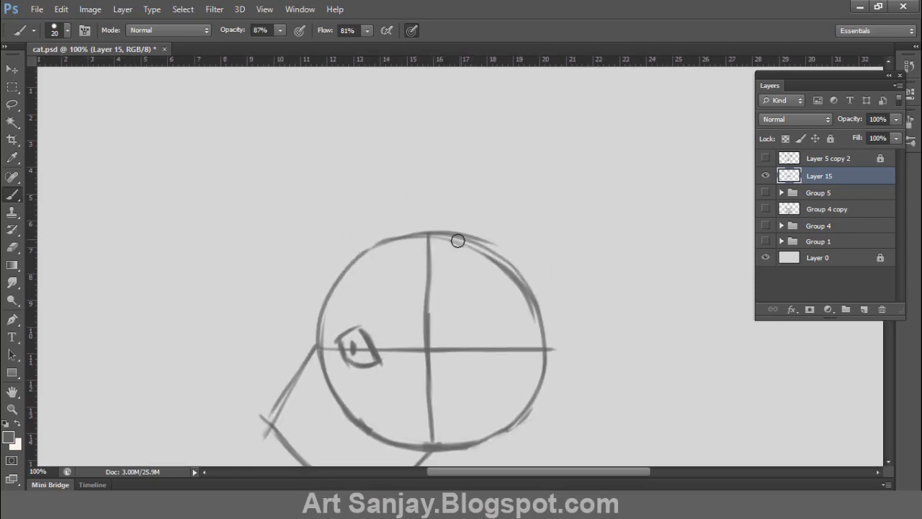
pyautogui.moveTo(364, 114)
pyautogui.mouseDown()
pyautogui.moveTo(424, 228)
pyautogui.moveTo(487, 227)
pyautogui.moveTo(502, 259)
pyautogui.moveTo(368, 110)
pyautogui.moveTo(424, 231)
pyautogui.mouseUp()
pyautogui.moveTo(376, 108)
pyautogui.mouseDown()
pyautogui.moveTo(478, 216)
pyautogui.moveTo(511, 267)
pyautogui.mouseUp()
pyautogui.moveTo(527, 295); pyautogui.dragTo(541, 175)
pyautogui.press('z')
pyautogui.keyDown('alt'); pyautogui.click(544, 176); pyautogui.keyUp('alt')
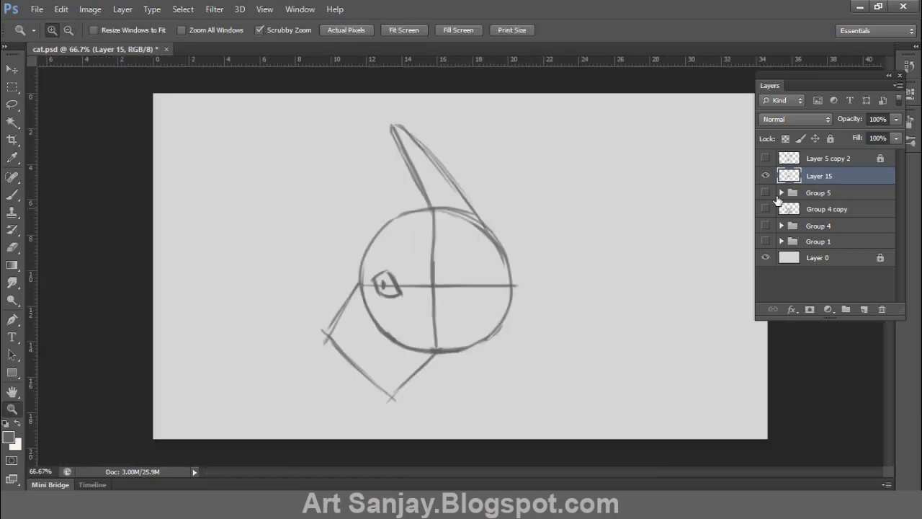
pyautogui.hotkey('ctrl', 'j')
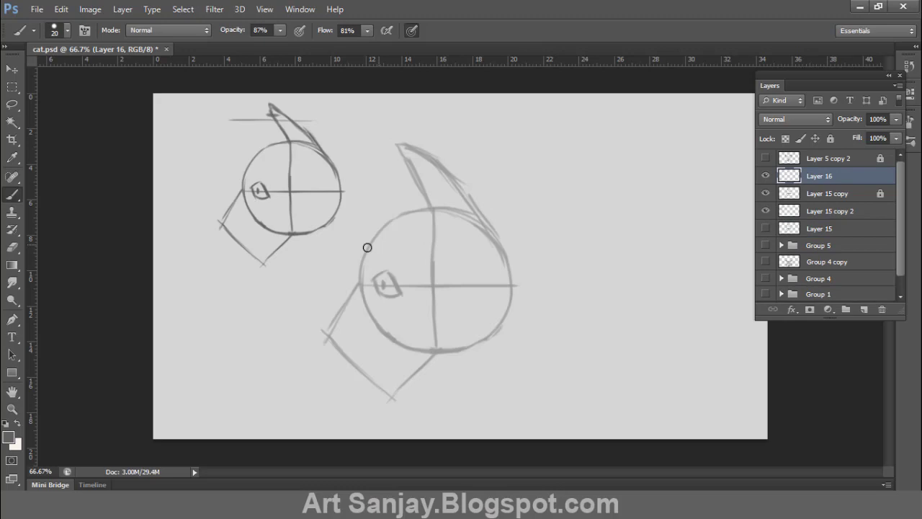
# Step: Sketch the forehead, the curve behind the eye and the ear on Layer 16 over the faded construction
pyautogui.moveTo(361, 256); pyautogui.dragTo(418, 210)
pyautogui.moveTo(399, 294)
pyautogui.mouseDown()
pyautogui.moveTo(428, 269)
pyautogui.moveTo(510, 288)
pyautogui.mouseUp()
pyautogui.moveTo(430, 204); pyautogui.dragTo(445, 243)
pyautogui.moveTo(403, 160); pyautogui.dragTo(437, 218)
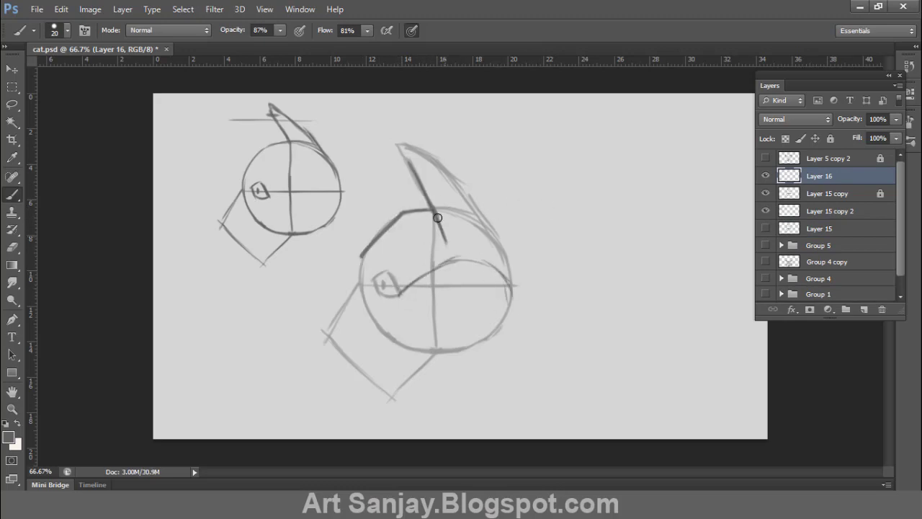
pyautogui.moveTo(407, 147); pyautogui.dragTo(506, 281)
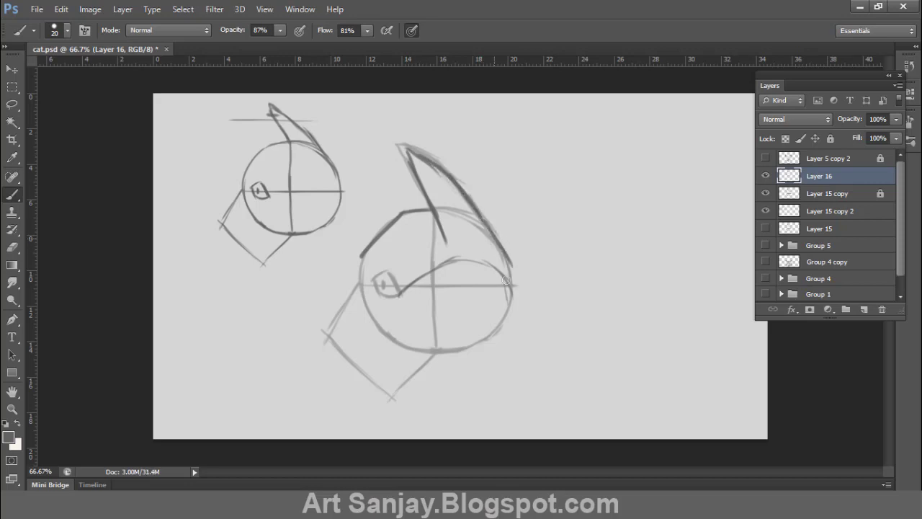
# Step: Sketch the nose bridge, nose, mouth, chin, jaw, neck lines and eye outline on Layer 16, undoing misplaced strokes
pyautogui.moveTo(366, 252); pyautogui.dragTo(340, 304)
pyautogui.hotkey('ctrl', 'z')
pyautogui.moveTo(362, 254); pyautogui.dragTo(326, 333)
pyautogui.hotkey('ctrl', 'z')
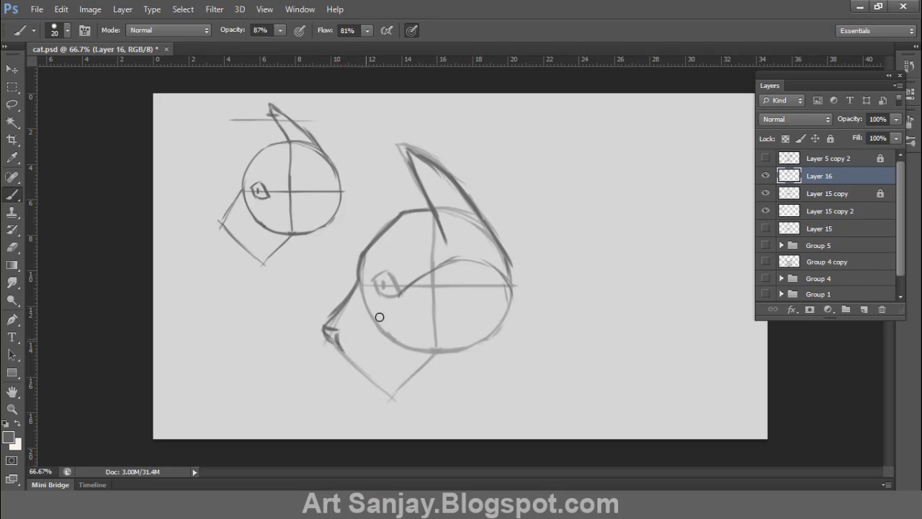
pyautogui.moveTo(378, 289); pyautogui.dragTo(347, 330)
pyautogui.hotkey('ctrl', 'z')
pyautogui.moveTo(393, 387)
pyautogui.mouseDown()
pyautogui.moveTo(431, 359)
pyautogui.moveTo(500, 367)
pyautogui.mouseUp()
pyautogui.moveTo(505, 256); pyautogui.dragTo(549, 286)
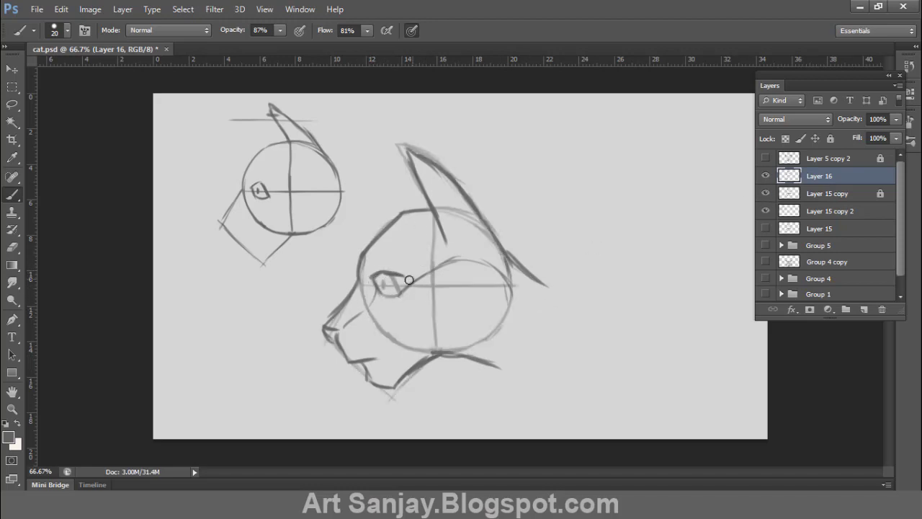
# Step: Hide the Layer 15 copy construction and sketch a rounded muzzle pad behind the mouth on Layer 16
pyautogui.click(766, 193)
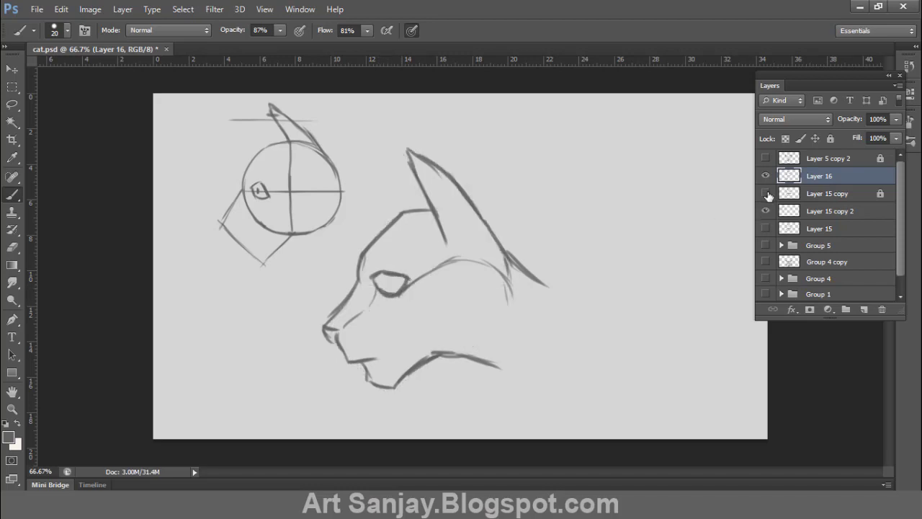
pyautogui.moveTo(373, 325); pyautogui.dragTo(387, 351)
pyautogui.press('z')
pyautogui.keyDown('alt'); pyautogui.click(612, 286); pyautogui.keyUp('alt')
pyautogui.keyDown('alt'); pyautogui.click(612, 286); pyautogui.keyUp('alt')
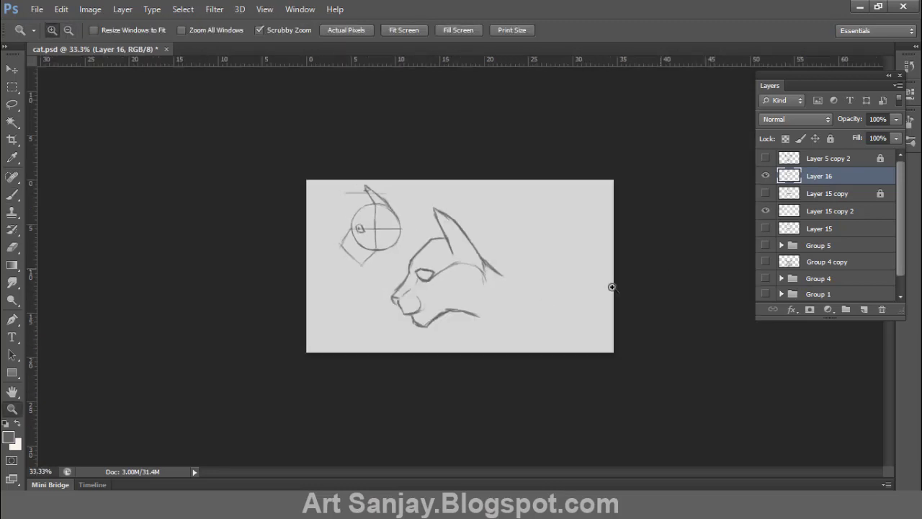
# Step: Check the Layer 16 sketch by toggling it, duplicate it, and undo the black test stroke on a new Layer 17
pyautogui.click(459, 328)
pyautogui.click(766, 176)
pyautogui.click(766, 175)
pyautogui.hotkey('ctrl', 'j')
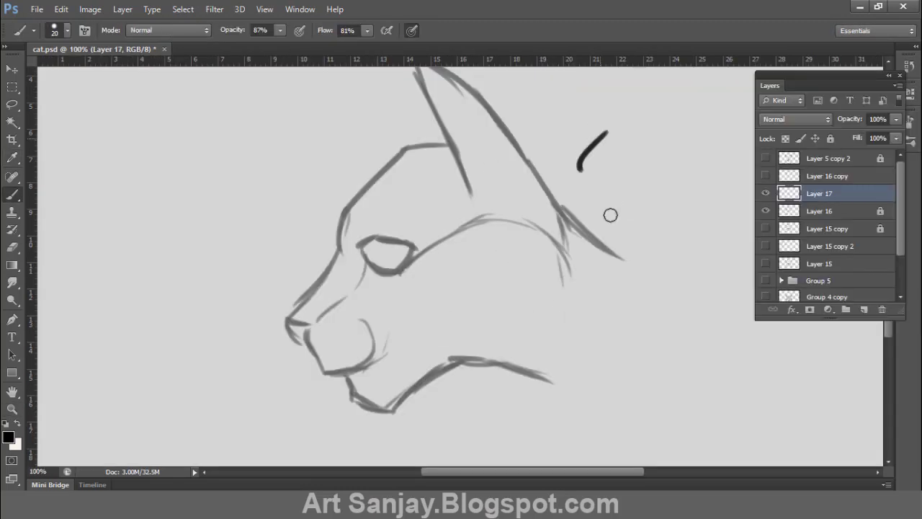
pyautogui.hotkey('ctrl', 'z')
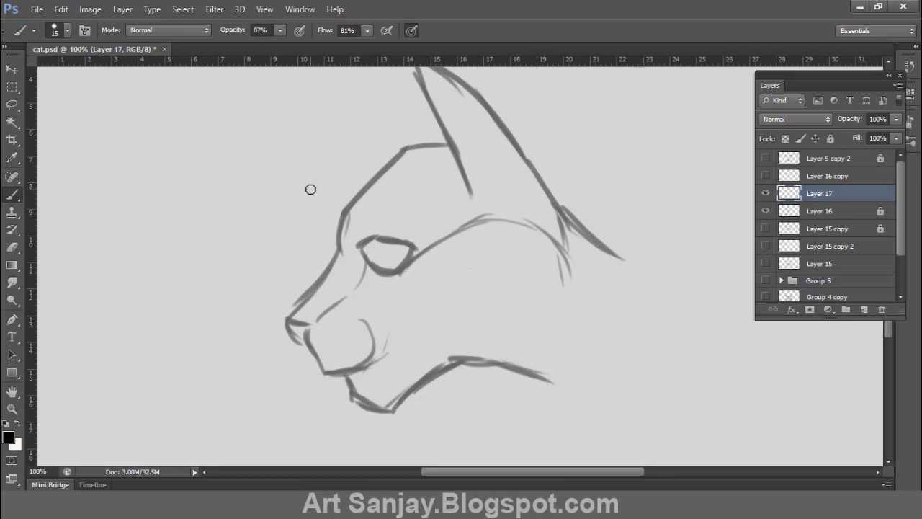
# Step: Unlock Layer 16, fade its opacity, lock it again, and return to Layer 17, undoing the test stroke
pyautogui.click(830, 212)
pyautogui.click(830, 138)
pyautogui.moveTo(896, 119); pyautogui.dragTo(857, 133)
pyautogui.click(830, 139)
pyautogui.click(825, 194)
pyautogui.moveTo(492, 226); pyautogui.dragTo(621, 341)
pyautogui.hotkey('ctrl', 'z')
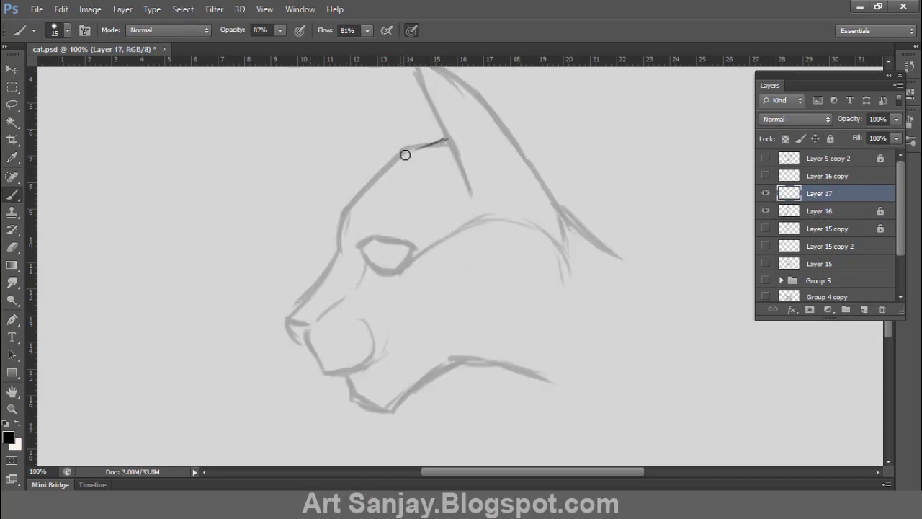
# Step: Ink the forehead, nose bridge, nose and muzzle on Layer 17 with the 15 px black brush, redoing uneven strokes
pyautogui.moveTo(445, 137)
pyautogui.mouseDown()
pyautogui.moveTo(330, 217)
pyautogui.moveTo(355, 202)
pyautogui.moveTo(338, 260)
pyautogui.moveTo(300, 305)
pyautogui.mouseUp()
pyautogui.hotkey('ctrl', 'z')
pyautogui.hotkey('ctrl', 'z')
pyautogui.moveTo(338, 256)
pyautogui.mouseDown()
pyautogui.moveTo(290, 317)
pyautogui.moveTo(323, 278)
pyautogui.mouseUp()
pyautogui.hotkey('ctrl', 'z')
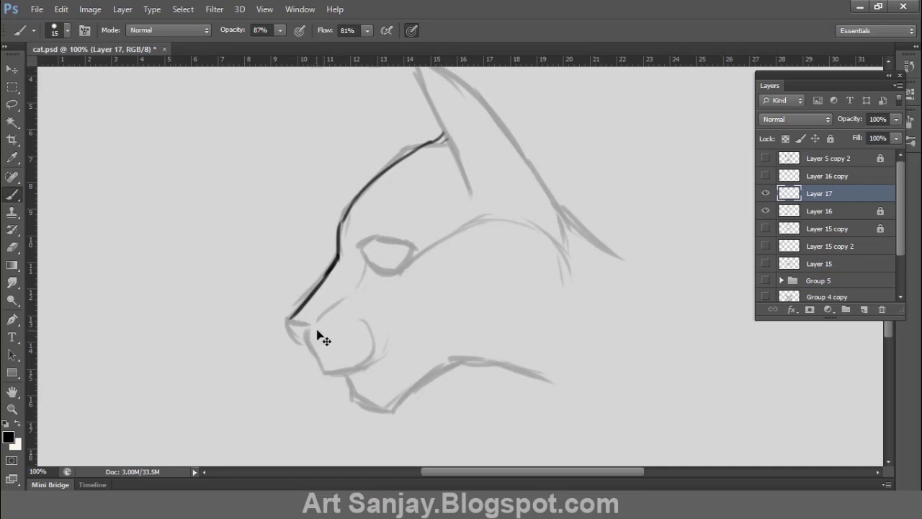
pyautogui.moveTo(311, 324)
pyautogui.mouseDown()
pyautogui.moveTo(303, 345)
pyautogui.moveTo(325, 366)
pyautogui.mouseUp()
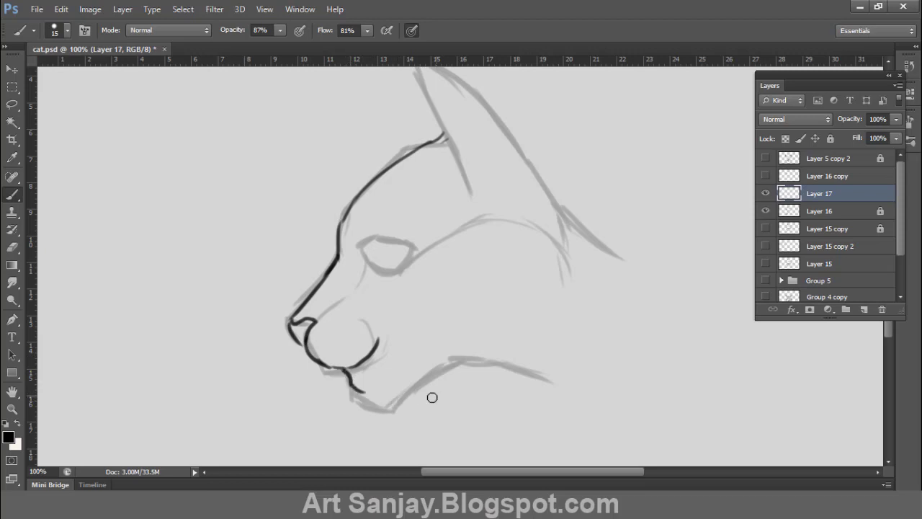
# Step: Ink the jaw line, the cheek curve rising from it and the front neck line, undoing stray strokes
pyautogui.moveTo(392, 394); pyautogui.dragTo(442, 366)
pyautogui.moveTo(428, 365)
pyautogui.mouseDown()
pyautogui.moveTo(486, 372)
pyautogui.moveTo(558, 318)
pyautogui.mouseUp()
pyautogui.hotkey('ctrl', 'z')
pyautogui.moveTo(503, 360); pyautogui.dragTo(560, 380)
pyautogui.hotkey('ctrl', 'z')
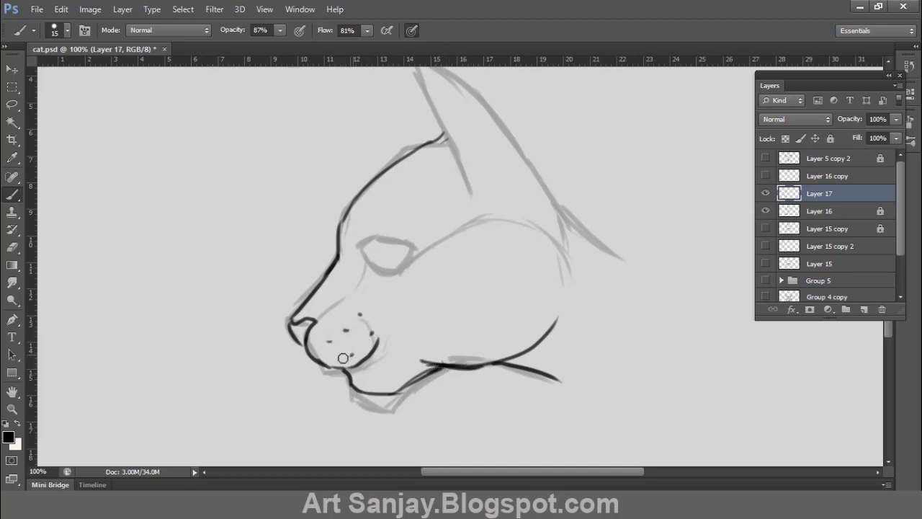
# Step: Ink four whiskers from the dots on the muzzle and outline the eye in black
pyautogui.moveTo(328, 340); pyautogui.dragTo(409, 438)
pyautogui.moveTo(344, 329); pyautogui.dragTo(401, 384)
pyautogui.moveTo(359, 314); pyautogui.dragTo(439, 320)
pyautogui.moveTo(358, 329); pyautogui.dragTo(398, 337)
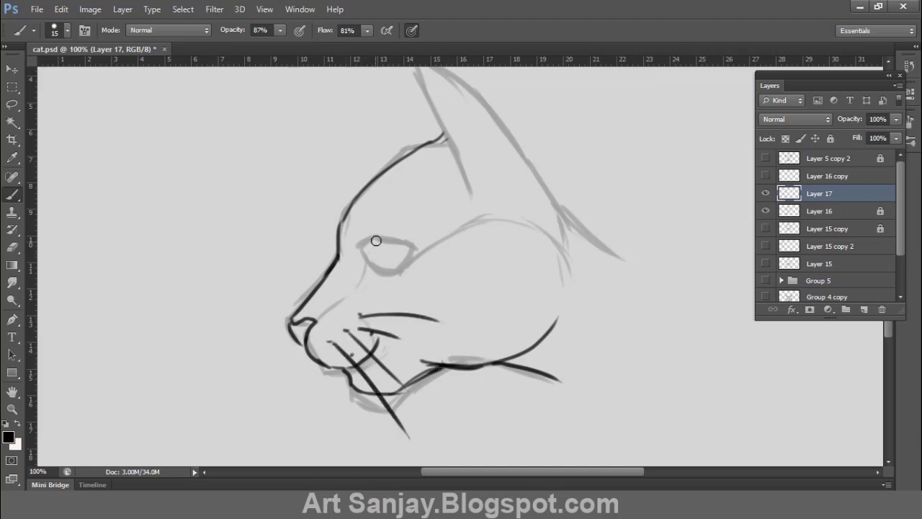
pyautogui.moveTo(411, 250); pyautogui.dragTo(372, 238)
# Step: Ink both edges of the near ear, then the second ear behind it and the nape line
pyautogui.moveTo(490, 200); pyautogui.dragTo(456, 279)
pyautogui.moveTo(381, 140); pyautogui.dragTo(407, 214)
pyautogui.hotkey('ctrl', 'z')
pyautogui.moveTo(385, 137)
pyautogui.mouseDown()
pyautogui.moveTo(420, 243)
pyautogui.moveTo(454, 280)
pyautogui.mouseUp()
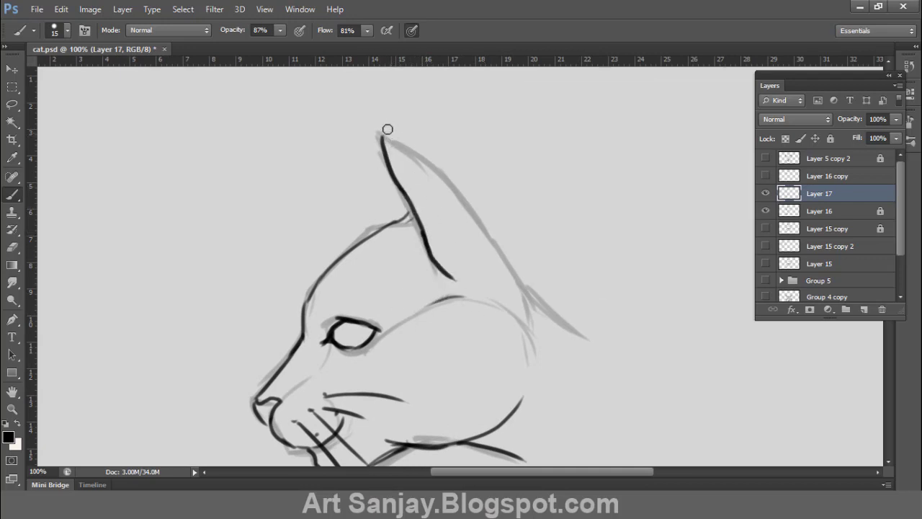
pyautogui.moveTo(389, 134); pyautogui.dragTo(507, 253)
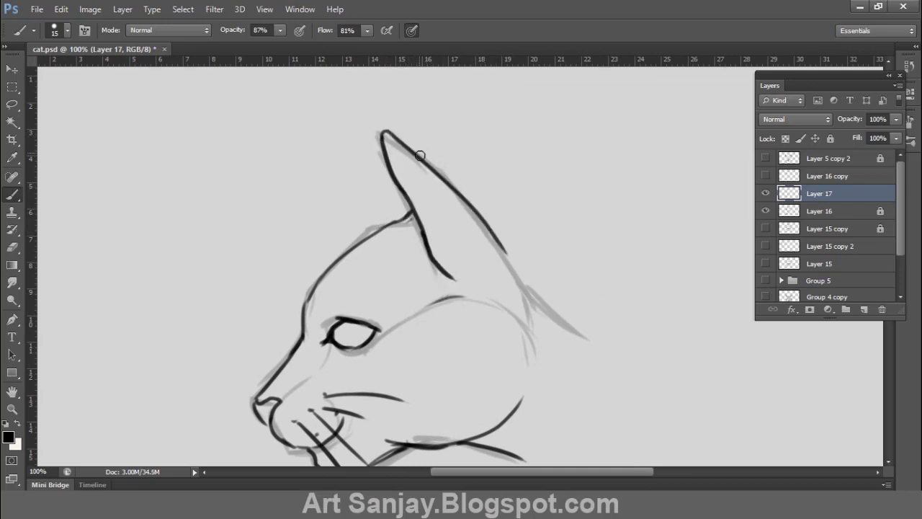
pyautogui.moveTo(420, 156)
pyautogui.mouseDown()
pyautogui.moveTo(415, 124)
pyautogui.moveTo(515, 218)
pyautogui.moveTo(579, 224)
pyautogui.mouseUp()
# Step: Hide the Layer 16 sketch to leave only the inked profile head showing
pyautogui.press('z')
pyautogui.keyDown('alt'); pyautogui.click(475, 247); pyautogui.keyUp('alt')
pyautogui.click(765, 211)
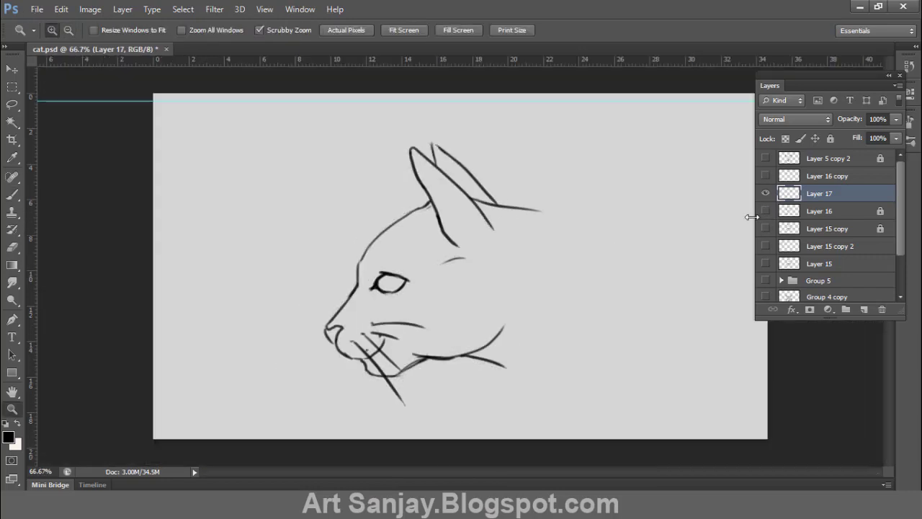
# Step: Lasso the inked eye and enlarge it slightly with Free Transform
pyautogui.click(366, 302)
pyautogui.press('l')
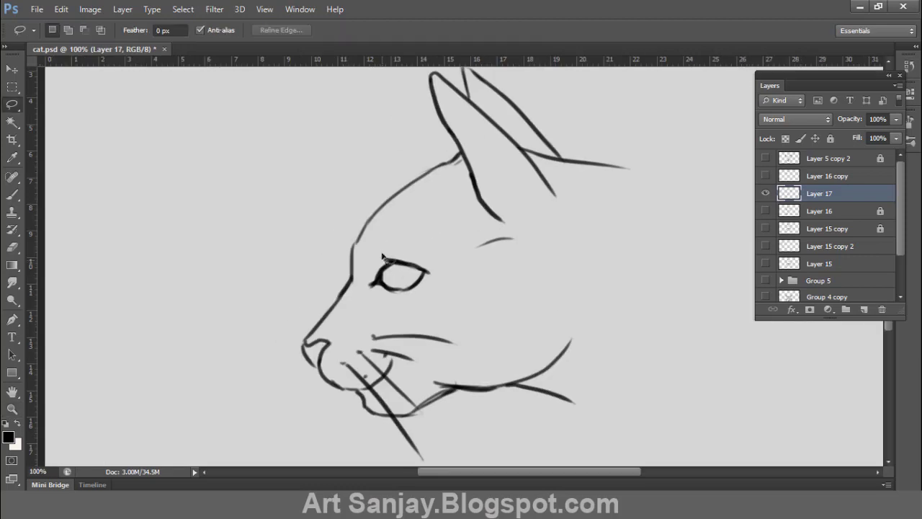
pyautogui.moveTo(360, 249); pyautogui.dragTo(361, 254)
pyautogui.hotkey('ctrl', 't')
pyautogui.moveTo(442, 247); pyautogui.dragTo(449, 241)
pyautogui.press('Return')
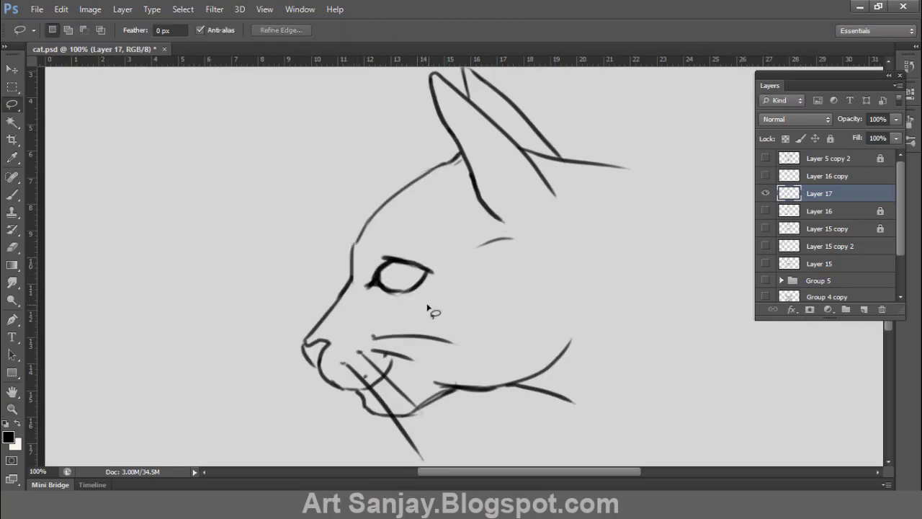
# Step: Ink a curved line at the back of the head, below the near ear and above the cheek curve
pyautogui.press('z')
pyautogui.keyDown('alt'); pyautogui.click(459, 348); pyautogui.keyUp('alt')
pyautogui.press('b')
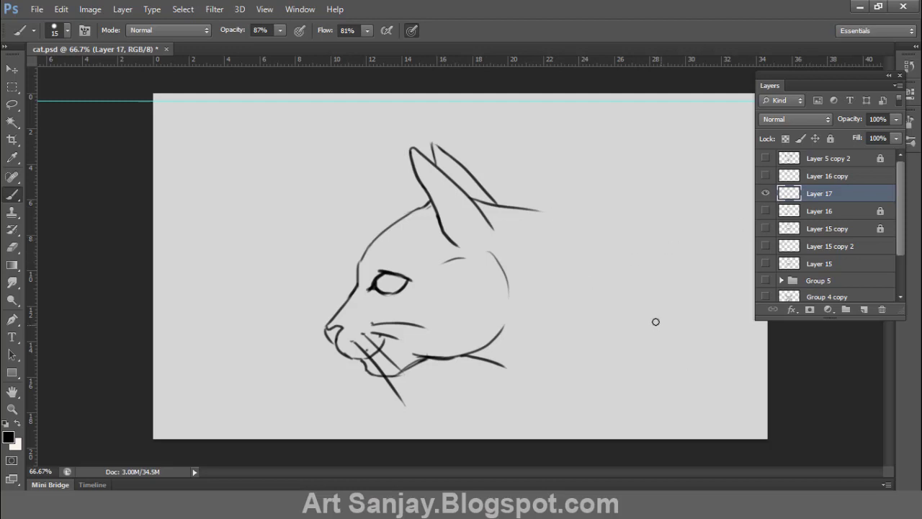
# Step: Ink the pupil inside the profile eye in black
pyautogui.press('z')
pyautogui.rightClick(592, 309)
pyautogui.click(606, 318)
pyautogui.click(472, 315)
pyautogui.rightClick(463, 324)
pyautogui.click(479, 332)
pyautogui.click(345, 290)
pyautogui.press('b')
pyautogui.press('z')
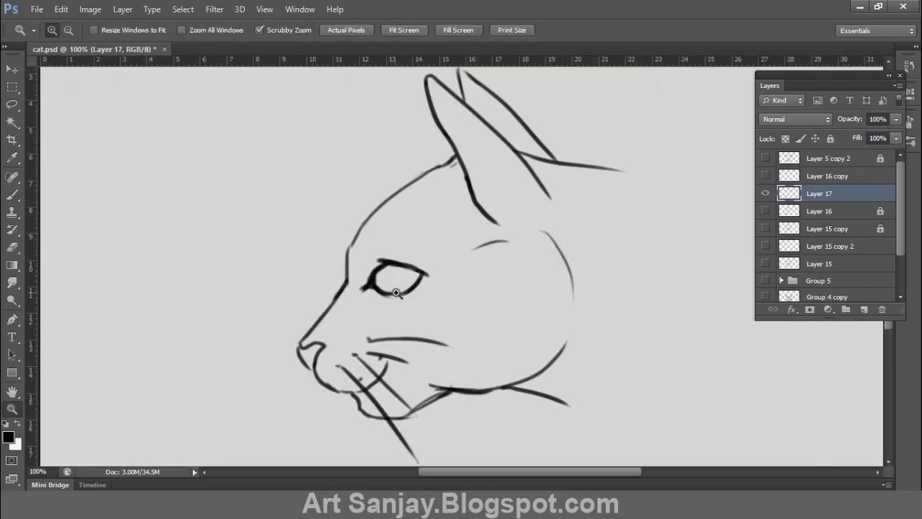
pyautogui.click(398, 295)
pyautogui.click(398, 295)
pyautogui.press('b')
pyautogui.moveTo(329, 148); pyautogui.dragTo(345, 182)
pyautogui.press('z')
pyautogui.keyDown('alt'); pyautogui.click(378, 200); pyautogui.keyUp('alt')
pyautogui.keyDown('alt'); pyautogui.click(379, 200); pyautogui.keyUp('alt')
pyautogui.keyDown('alt'); pyautogui.click(379, 200); pyautogui.keyUp('alt')
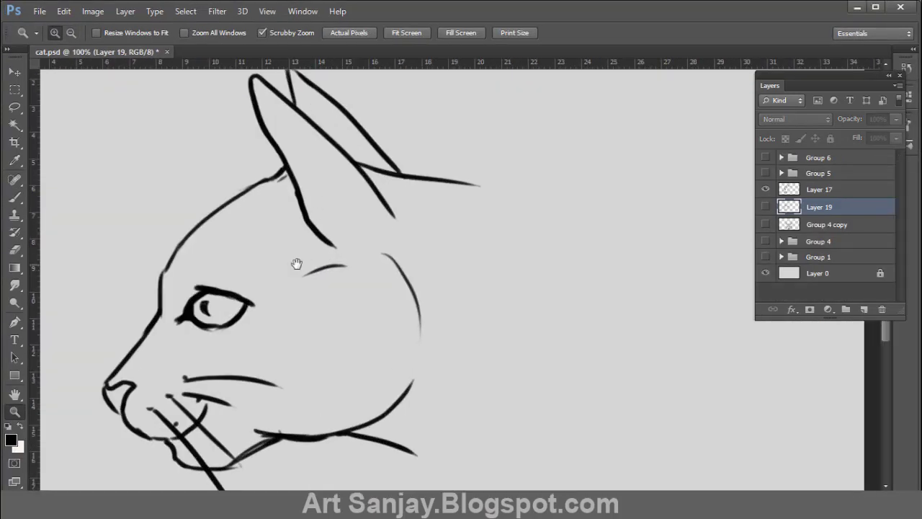
# Step: Add a layer beneath the line art, set the brush flow to 28%, and shade the inside of the far ear grey
pyautogui.moveTo(296, 264); pyautogui.dragTo(375, 238)
pyautogui.press('b')
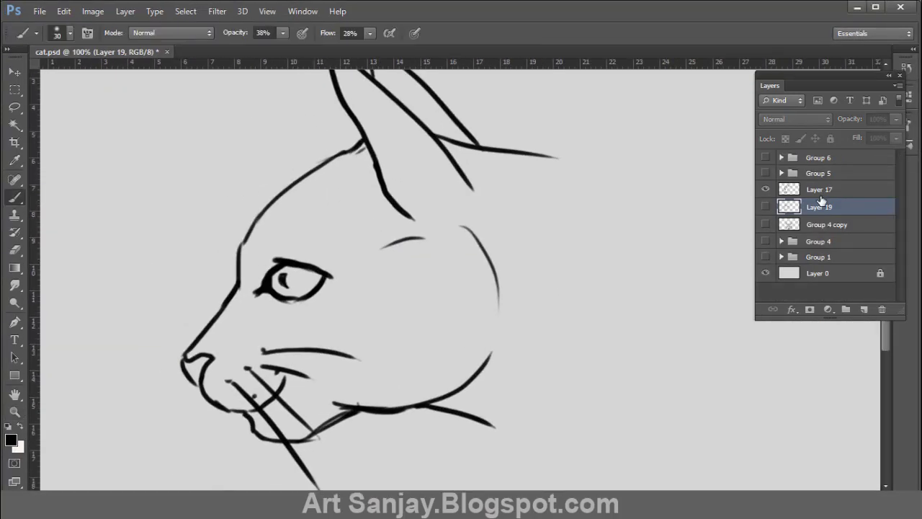
pyautogui.click(864, 309)
pyautogui.moveTo(387, 148); pyautogui.dragTo(409, 190)
pyautogui.hotkey('ctrl', 'z')
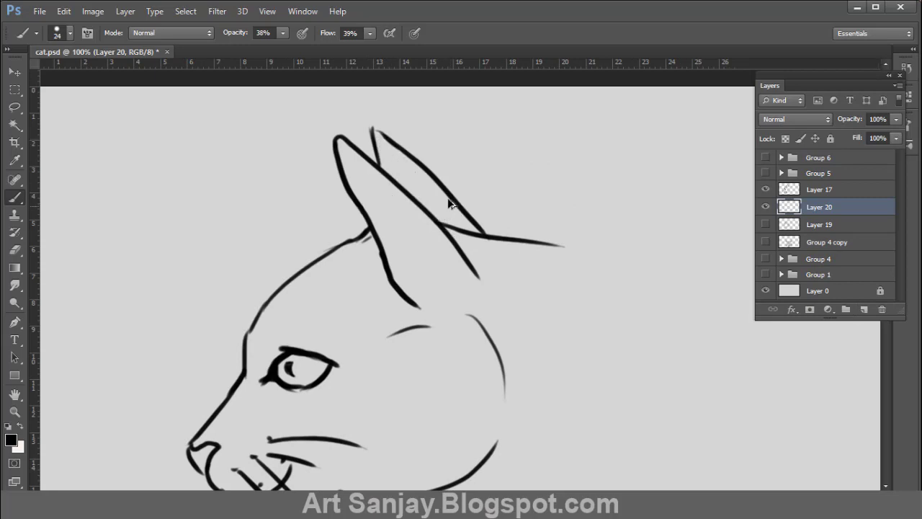
pyautogui.click(370, 33)
pyautogui.click(361, 49)
pyautogui.moveTo(383, 141)
pyautogui.mouseDown()
pyautogui.moveTo(430, 207)
pyautogui.moveTo(461, 221)
pyautogui.mouseUp()
pyautogui.press('space')
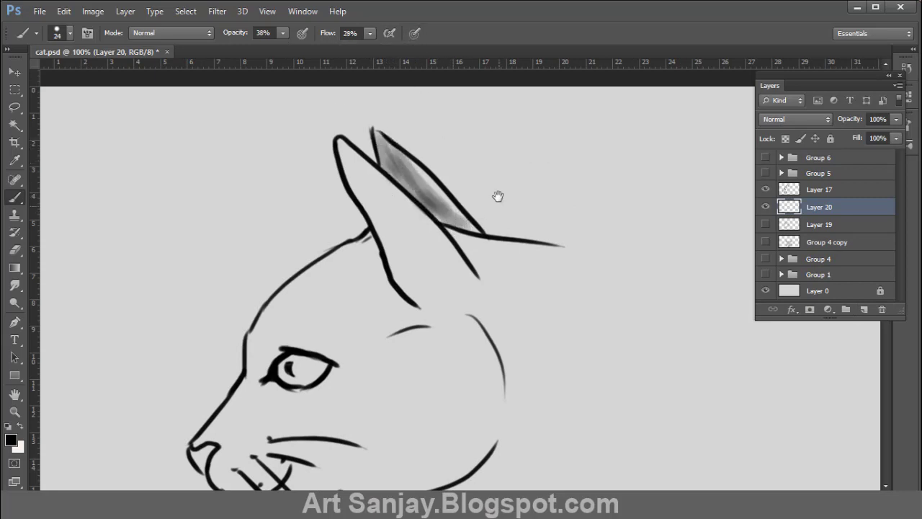
# Step: Shade the top and back of the head, the lower cheek, chin and nose with soft grey strokes
pyautogui.moveTo(497, 197); pyautogui.dragTo(532, 110)
pyautogui.moveTo(374, 162)
pyautogui.mouseDown()
pyautogui.moveTo(407, 173)
pyautogui.moveTo(412, 255)
pyautogui.moveTo(449, 221)
pyautogui.moveTo(521, 285)
pyautogui.moveTo(482, 383)
pyautogui.moveTo(436, 400)
pyautogui.mouseUp()
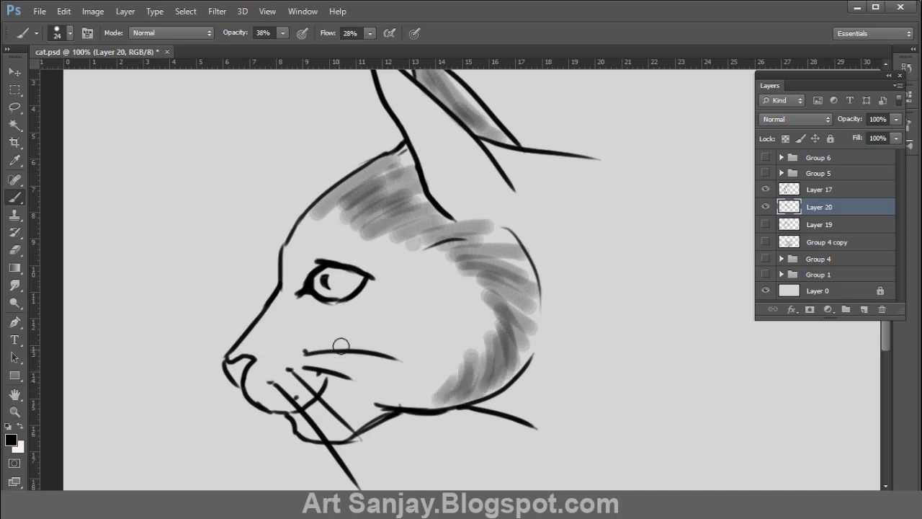
pyautogui.moveTo(341, 345)
pyautogui.mouseDown()
pyautogui.moveTo(328, 320)
pyautogui.moveTo(367, 336)
pyautogui.moveTo(375, 394)
pyautogui.moveTo(348, 425)
pyautogui.moveTo(292, 422)
pyautogui.mouseUp()
pyautogui.moveTo(235, 369); pyautogui.dragTo(241, 367)
# Step: Shade the side of the snout with a smaller brush, then the brow and the area around the eye with a size 20 brush
pyautogui.press('[')
pyautogui.press('[')
pyautogui.press('[')
pyautogui.press('[')
pyautogui.press('[')
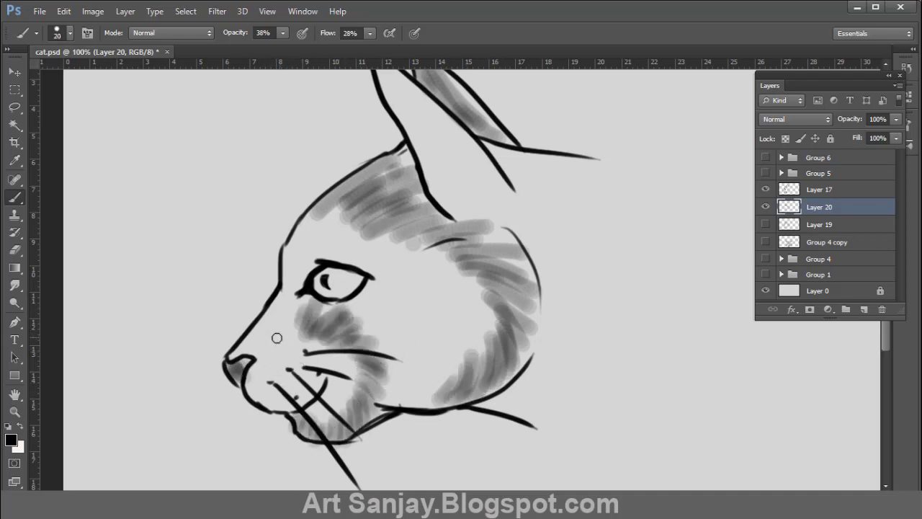
pyautogui.moveTo(296, 296); pyautogui.dragTo(259, 357)
pyautogui.press(']')
pyautogui.press(']')
pyautogui.press(']')
pyautogui.moveTo(299, 261)
pyautogui.mouseDown()
pyautogui.moveTo(319, 242)
pyautogui.moveTo(372, 268)
pyautogui.mouseUp()
pyautogui.moveTo(321, 307); pyautogui.dragTo(382, 293)
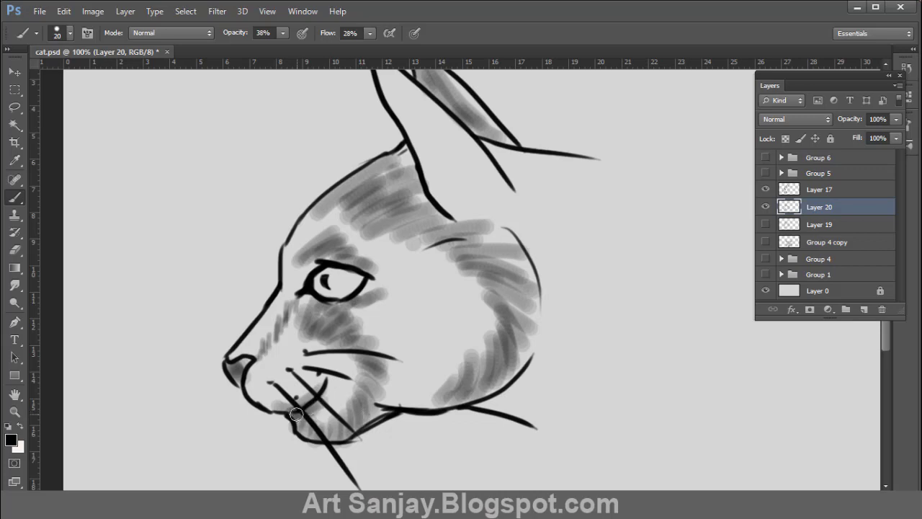
# Step: Lower the fill of Layer 20 to 45% and show Layer 19 beneath it
pyautogui.click(896, 137)
pyautogui.moveTo(865, 151); pyautogui.dragTo(855, 150)
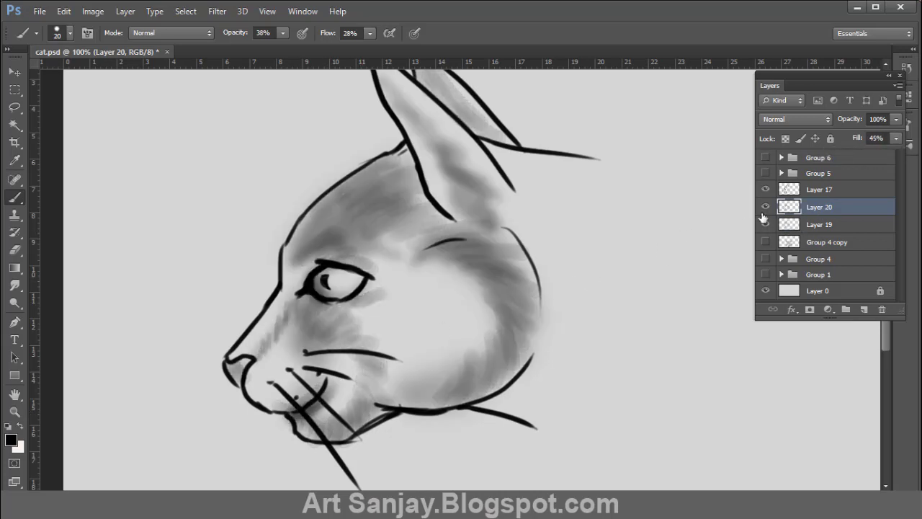
pyautogui.press('z')
pyautogui.keyDown('alt'); pyautogui.click(452, 252); pyautogui.keyUp('alt')
pyautogui.keyDown('alt'); pyautogui.click(450, 281); pyautogui.keyUp('alt')
# Step: Shade the nape below the ears and deepen the grey inside both ears
pyautogui.click(385, 389)
pyautogui.click(462, 264)
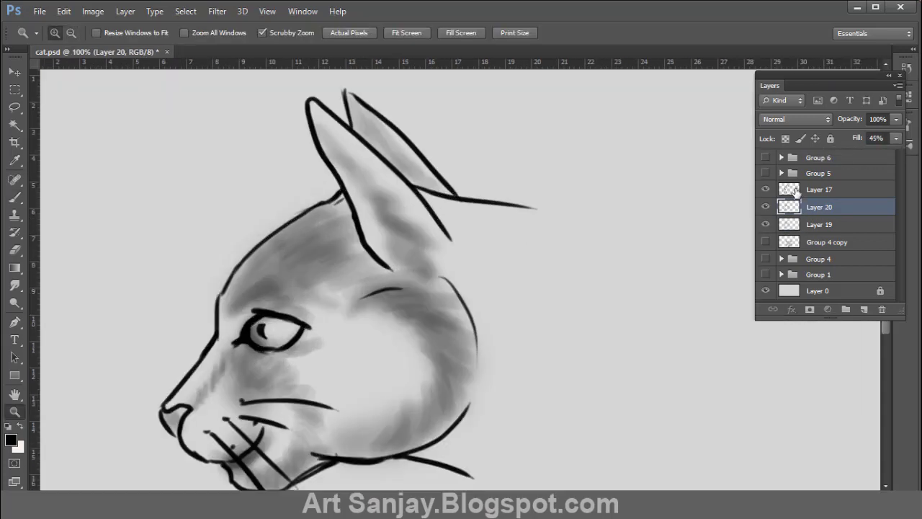
pyautogui.press('b')
pyautogui.moveTo(426, 202)
pyautogui.mouseDown()
pyautogui.moveTo(471, 221)
pyautogui.moveTo(526, 214)
pyautogui.mouseUp()
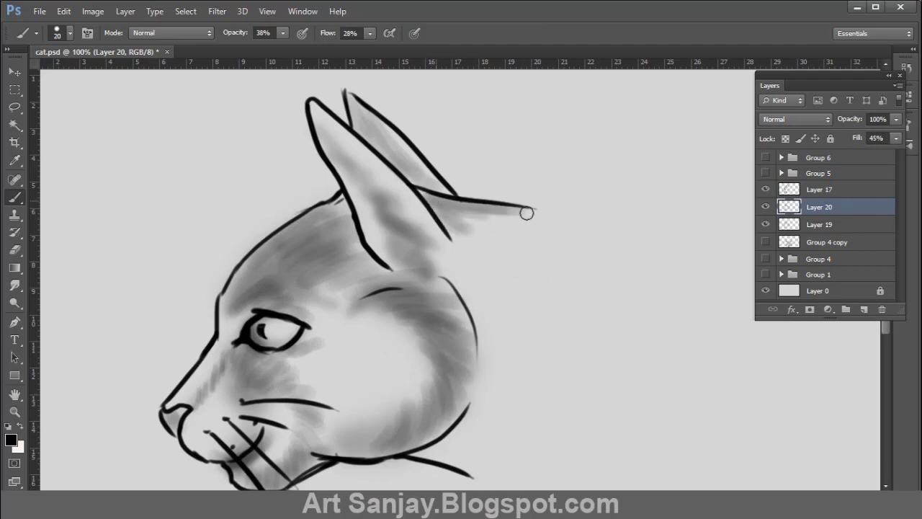
pyautogui.moveTo(363, 134)
pyautogui.mouseDown()
pyautogui.moveTo(405, 170)
pyautogui.moveTo(393, 152)
pyautogui.moveTo(322, 134)
pyautogui.moveTo(380, 199)
pyautogui.moveTo(400, 252)
pyautogui.mouseUp()
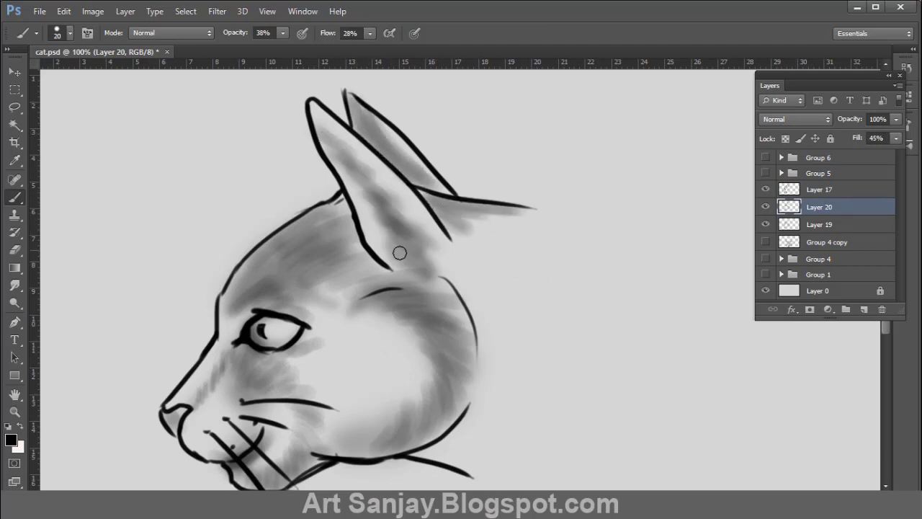
# Step: Deepen the shading along the back of the cheek, the jaw and the area beneath the eye
pyautogui.moveTo(446, 328)
pyautogui.mouseDown()
pyautogui.moveTo(461, 418)
pyautogui.moveTo(338, 450)
pyautogui.mouseUp()
pyautogui.moveTo(382, 302); pyautogui.dragTo(436, 327)
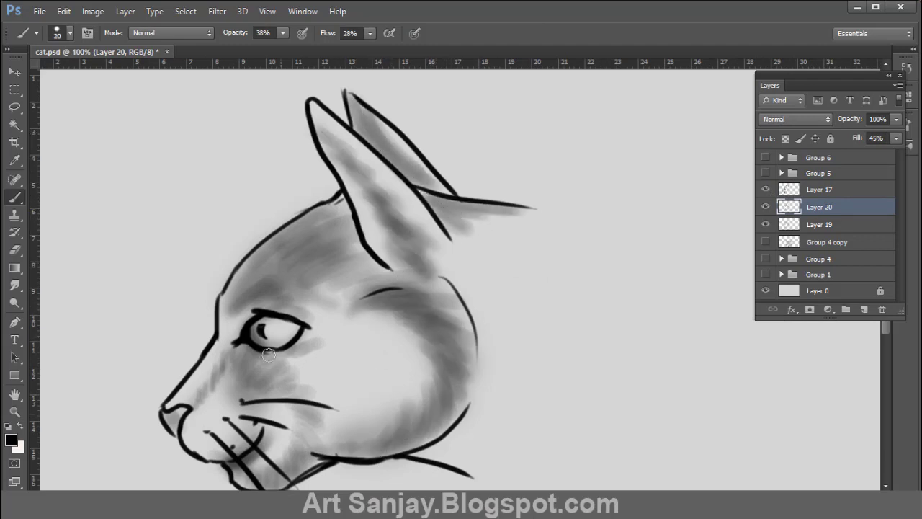
pyautogui.moveTo(245, 346)
pyautogui.mouseDown()
pyautogui.moveTo(259, 360)
pyautogui.moveTo(238, 363)
pyautogui.moveTo(287, 352)
pyautogui.mouseUp()
pyautogui.keyDown('alt'); pyautogui.click(322, 317); pyautogui.keyUp('alt')
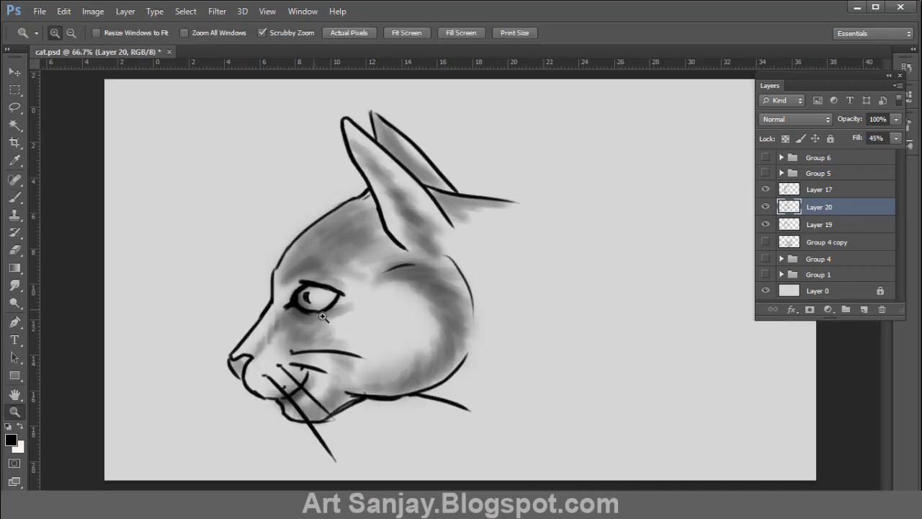
pyautogui.keyDown('ctrl'); pyautogui.click(323, 317); pyautogui.keyUp('ctrl')
pyautogui.moveTo(325, 233); pyautogui.dragTo(406, 260)
pyautogui.keyDown('alt'); pyautogui.click(382, 321); pyautogui.keyUp('alt')
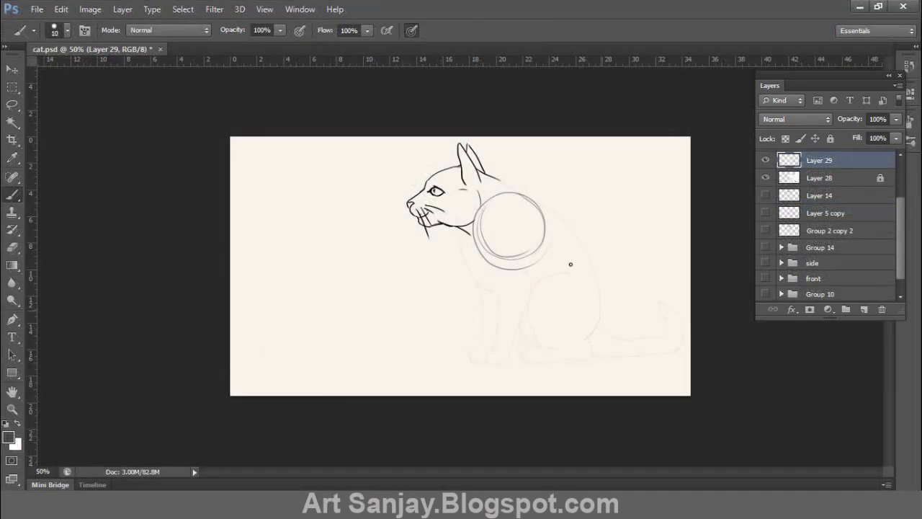
# Step: Sketch a large hip circle below the chest circle and an arched back line from the neck to the rump
pyautogui.moveTo(519, 268); pyautogui.dragTo(516, 336)
pyautogui.hotkey('ctrl', 'z')
pyautogui.moveTo(510, 285)
pyautogui.mouseDown()
pyautogui.moveTo(598, 319)
pyautogui.moveTo(593, 274)
pyautogui.mouseUp()
pyautogui.moveTo(515, 280)
pyautogui.mouseDown()
pyautogui.moveTo(536, 266)
pyautogui.moveTo(600, 302)
pyautogui.mouseUp()
pyautogui.moveTo(500, 183)
pyautogui.mouseDown()
pyautogui.moveTo(540, 206)
pyautogui.moveTo(598, 329)
pyautogui.mouseUp()
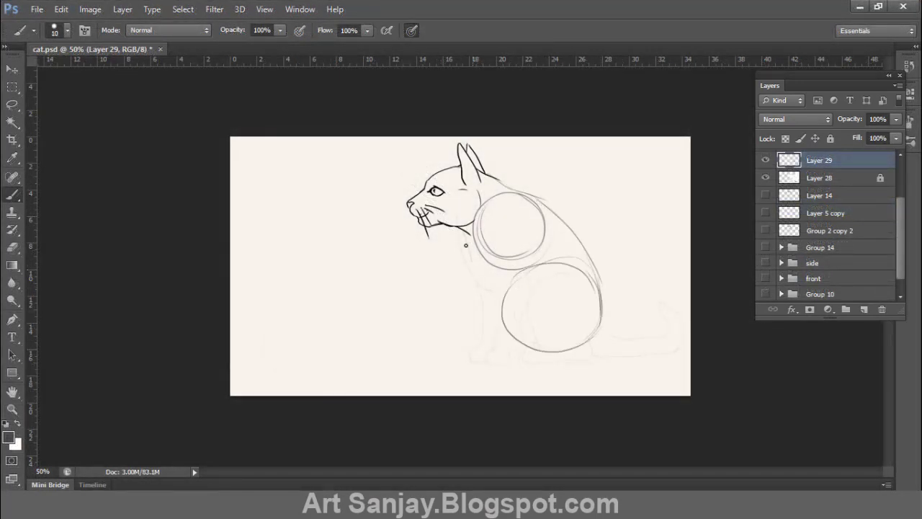
# Step: Sketch the chest and front legs with their paws, the thigh and hind foot, and the base of the tail
pyautogui.moveTo(482, 286); pyautogui.dragTo(463, 347)
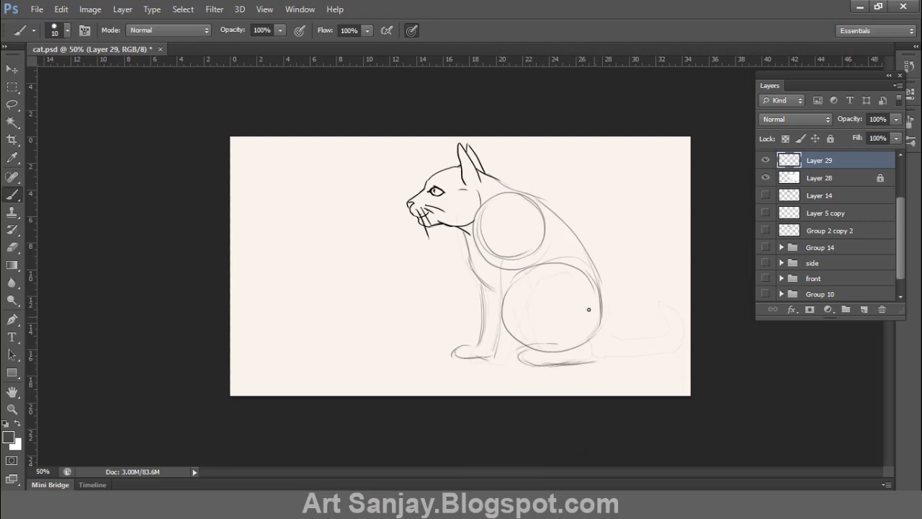
pyautogui.moveTo(516, 279); pyautogui.dragTo(538, 345)
pyautogui.moveTo(547, 266); pyautogui.dragTo(539, 339)
pyautogui.moveTo(581, 241)
pyautogui.mouseDown()
pyautogui.moveTo(613, 328)
pyautogui.moveTo(642, 356)
pyautogui.mouseUp()
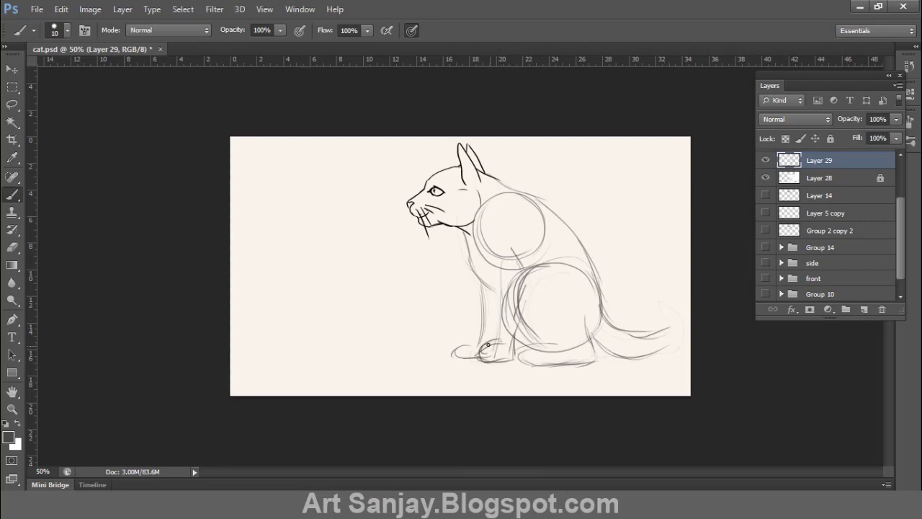
# Step: Refine the near foreleg and chest fur, and strengthen the contours of the back and hind foot
pyautogui.moveTo(501, 330); pyautogui.dragTo(516, 325)
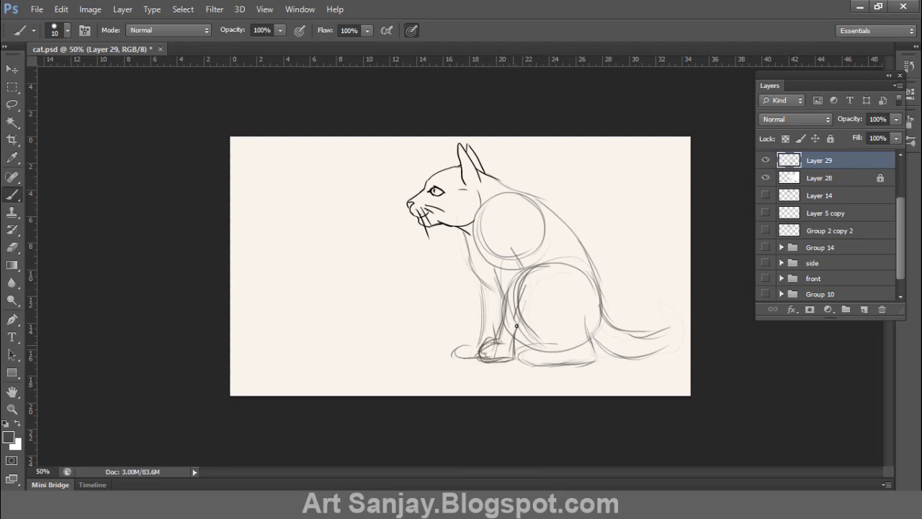
pyautogui.moveTo(479, 226); pyautogui.dragTo(508, 260)
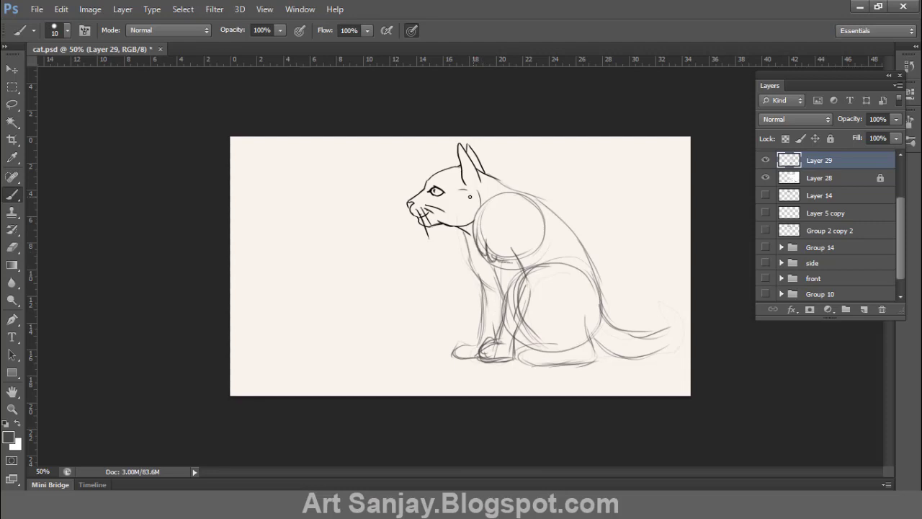
pyautogui.moveTo(497, 182); pyautogui.dragTo(598, 286)
pyautogui.moveTo(540, 349); pyautogui.dragTo(528, 358)
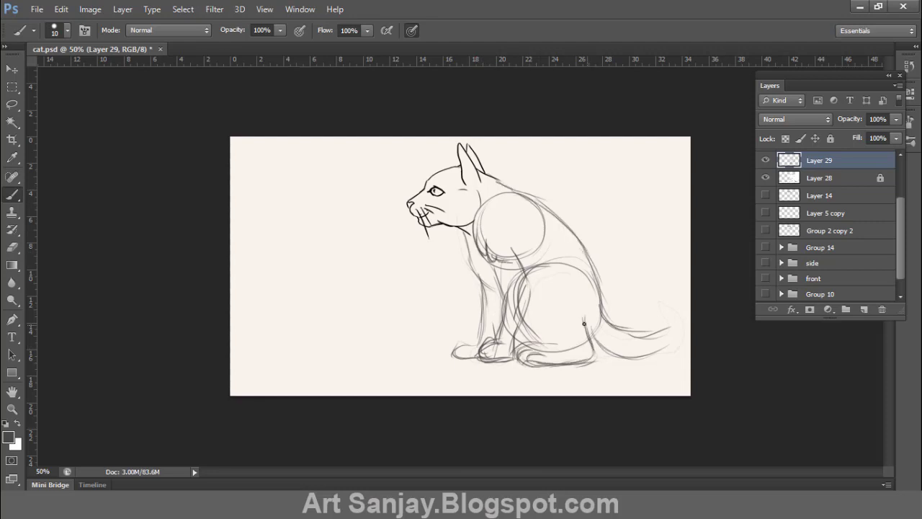
# Step: Extend the sketched tail into a curled, pointed tip
pyautogui.moveTo(625, 357)
pyautogui.mouseDown()
pyautogui.moveTo(674, 325)
pyautogui.moveTo(653, 357)
pyautogui.moveTo(642, 357)
pyautogui.moveTo(666, 365)
pyautogui.moveTo(648, 352)
pyautogui.moveTo(626, 382)
pyautogui.mouseUp()
pyautogui.press('e')
pyautogui.press('b')
pyautogui.moveTo(677, 333); pyautogui.dragTo(627, 386)
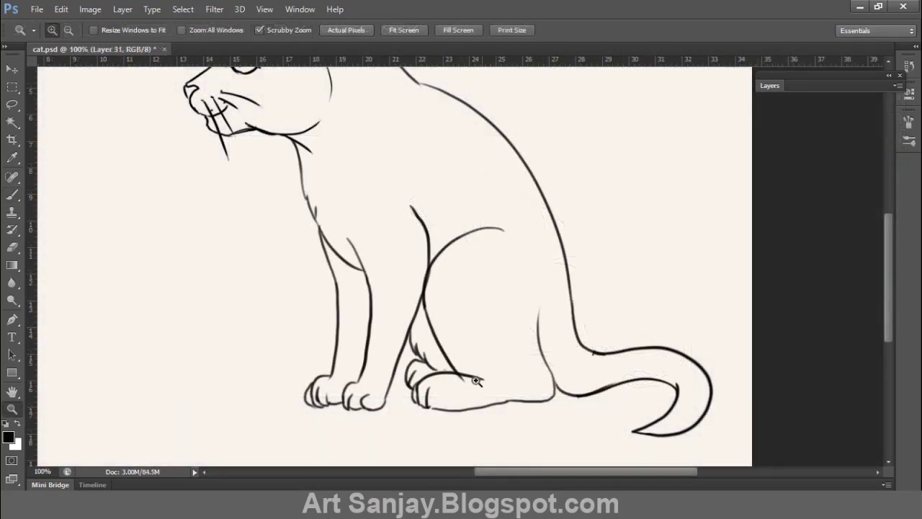
# Step: Erase the lower thigh line and the overlapping end of the hind foot line in the body line art
pyautogui.keyDown('alt'); pyautogui.click(473, 343); pyautogui.keyUp('alt')
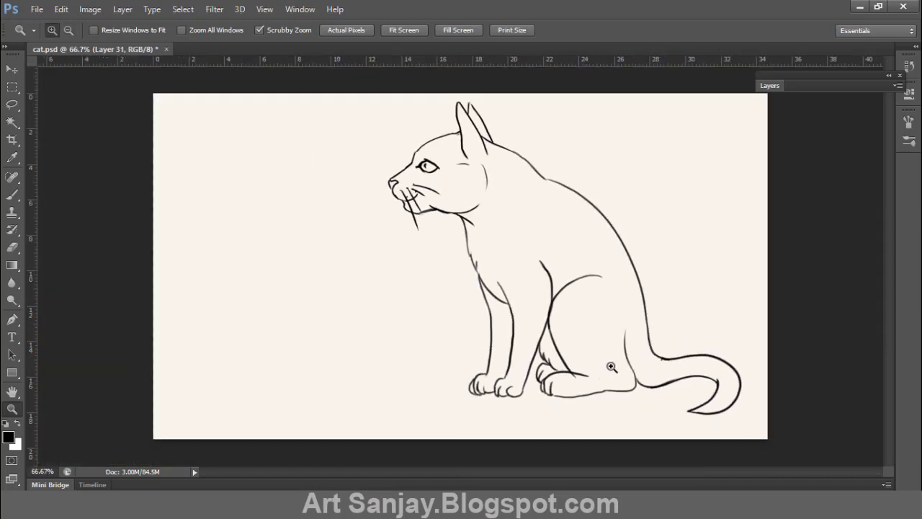
pyautogui.click(627, 363)
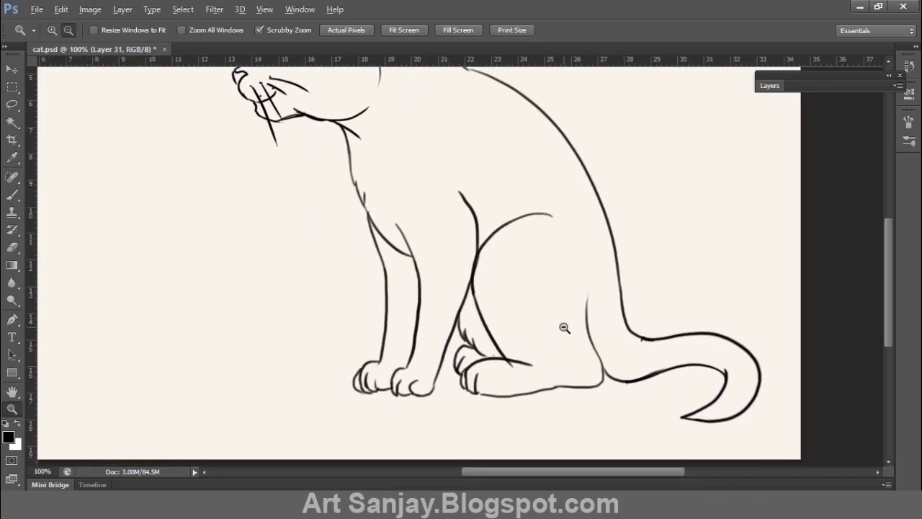
pyautogui.keyDown('alt'); pyautogui.click(598, 351); pyautogui.keyUp('alt')
pyautogui.press('e')
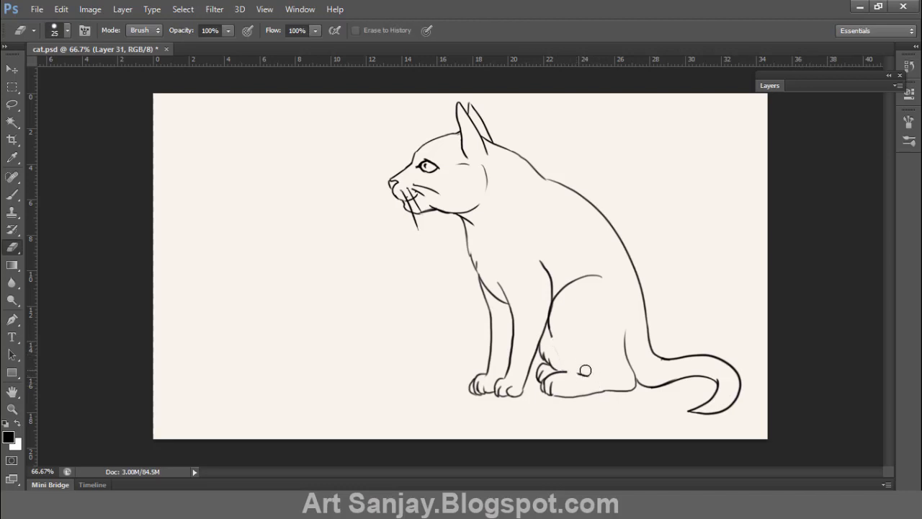
# Step: Redraw the thigh line curving down from the foreleg to the top of the hind foot
pyautogui.press('z')
pyautogui.click(596, 397)
pyautogui.click(599, 390)
pyautogui.moveTo(560, 342)
pyautogui.mouseDown()
pyautogui.moveTo(498, 276)
pyautogui.moveTo(467, 261)
pyautogui.moveTo(482, 253)
pyautogui.moveTo(530, 263)
pyautogui.mouseUp()
pyautogui.press('b')
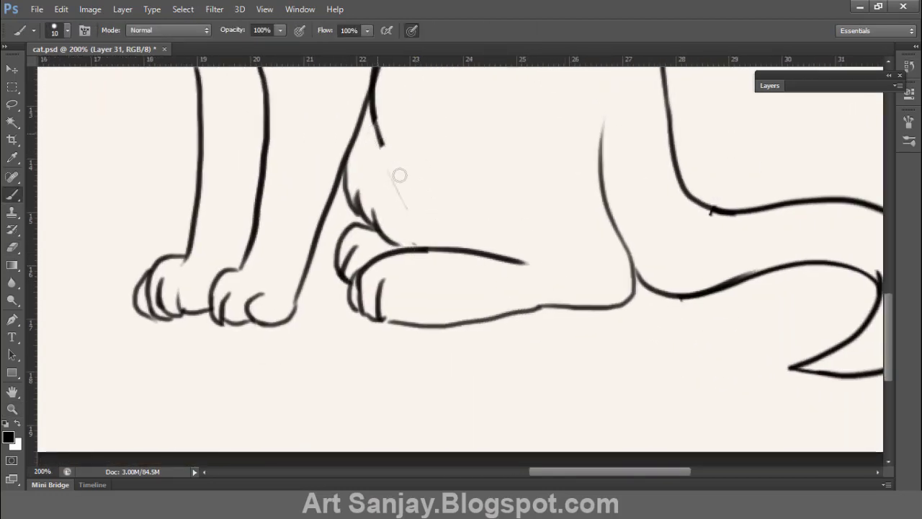
pyautogui.moveTo(375, 121); pyautogui.dragTo(475, 253)
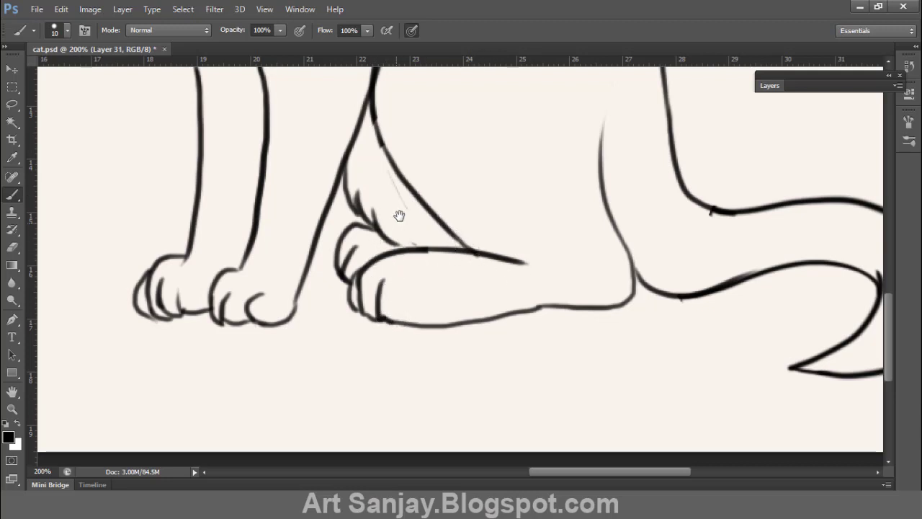
# Step: Reinforce the toe lines on the two front paws in black
pyautogui.moveTo(400, 216); pyautogui.dragTo(613, 315)
pyautogui.moveTo(465, 354)
pyautogui.mouseDown()
pyautogui.moveTo(422, 361)
pyautogui.moveTo(464, 370)
pyautogui.mouseUp()
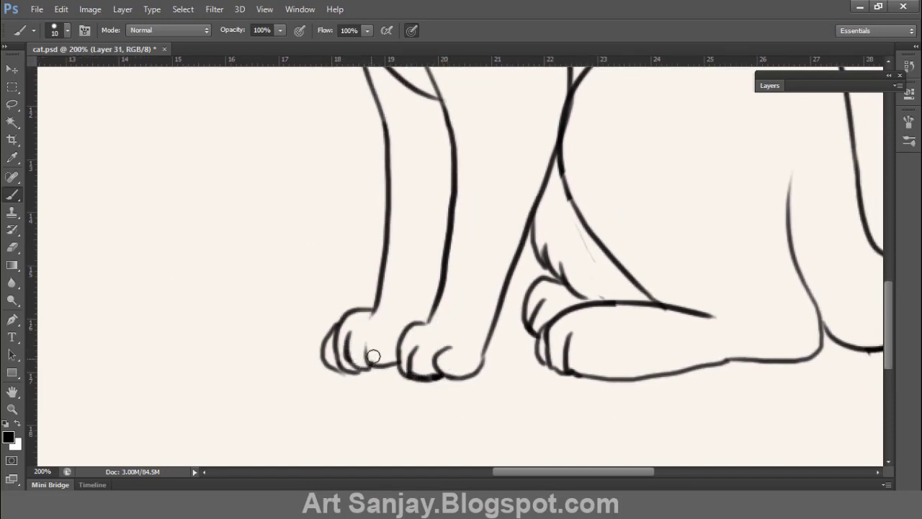
pyautogui.moveTo(368, 357); pyautogui.dragTo(372, 368)
# Step: Erase the outermost toe of the far front paw
pyautogui.press('e')
pyautogui.moveTo(319, 324); pyautogui.dragTo(325, 372)
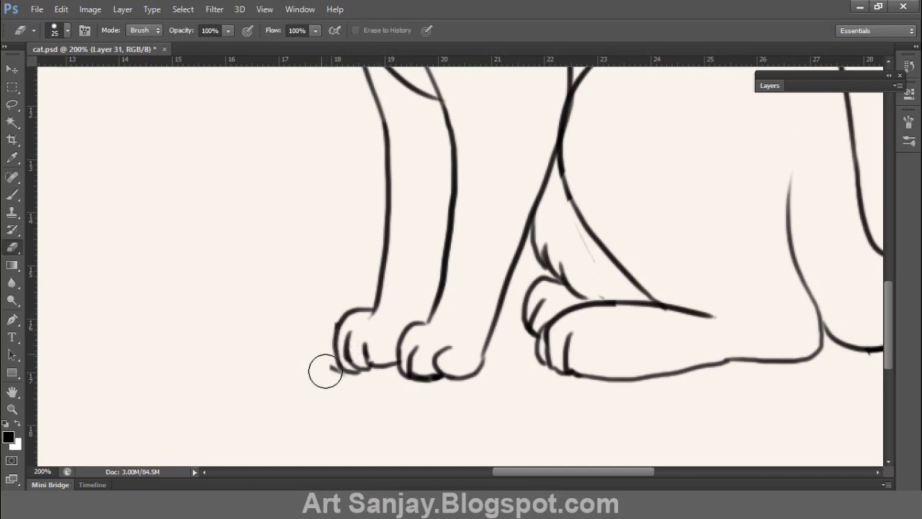
pyautogui.press('z')
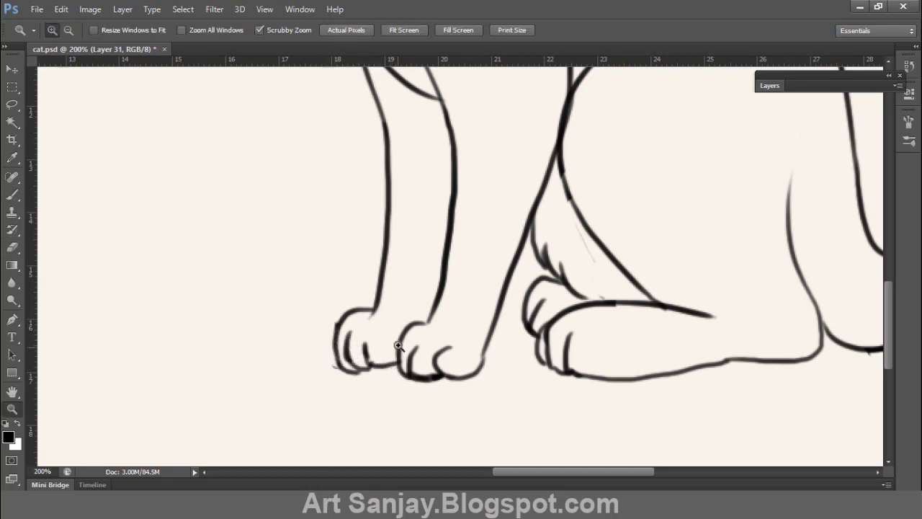
pyautogui.click(398, 346)
pyautogui.keyDown('alt'); pyautogui.click(408, 349); pyautogui.keyUp('alt')
pyautogui.keyDown('alt'); pyautogui.click(411, 350); pyautogui.keyUp('alt')
pyautogui.keyDown('alt'); pyautogui.click(418, 355); pyautogui.keyUp('alt')
pyautogui.keyDown('alt'); pyautogui.click(420, 356); pyautogui.keyUp('alt')
pyautogui.keyDown('alt'); pyautogui.click(420, 356); pyautogui.keyUp('alt')
# Step: Shade the throat and chest strip down to the top of the front legs in soft grey
pyautogui.click(613, 336)
pyautogui.press('b')
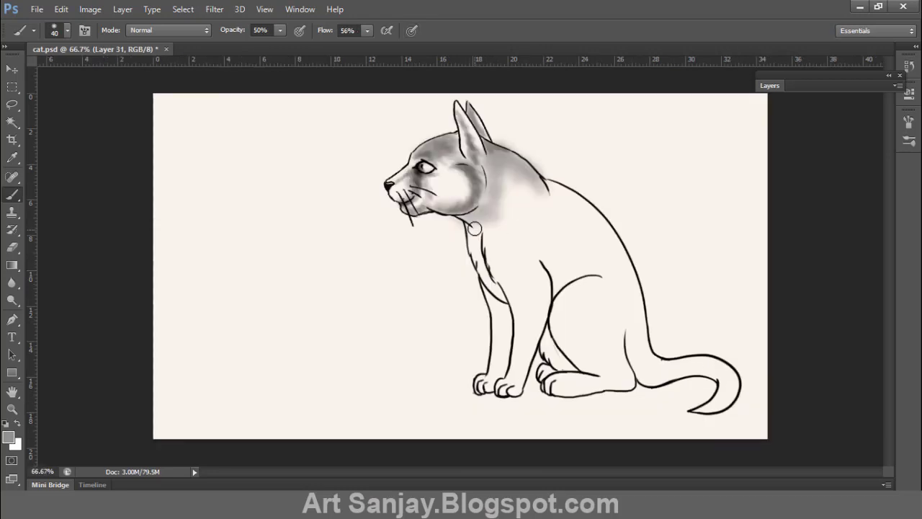
pyautogui.moveTo(476, 231); pyautogui.dragTo(497, 303)
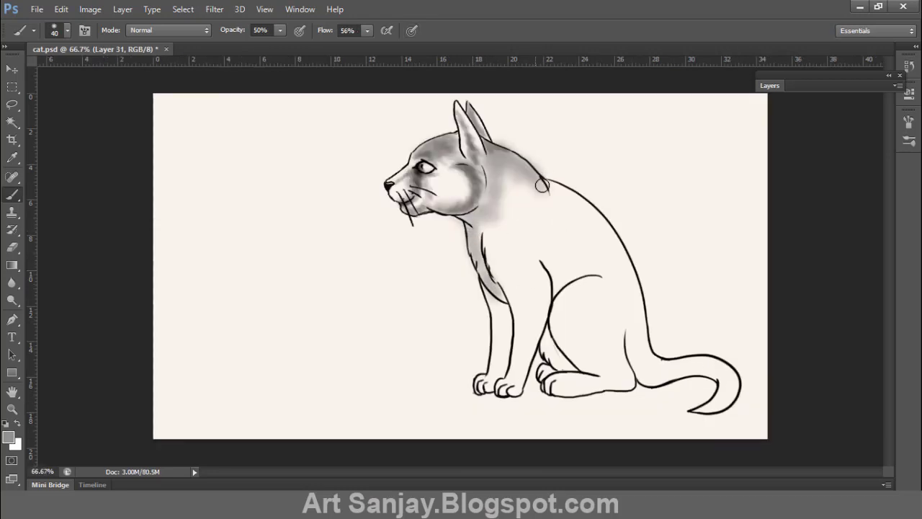
# Step: Shade the side-view cat's upper back and near front leg in soft grey, using a size 45 brush for the leg
pyautogui.click(421, 134)
pyautogui.moveTo(504, 180); pyautogui.dragTo(597, 222)
pyautogui.click(8, 437)
pyautogui.click(567, 208)
pyautogui.click(881, 118)
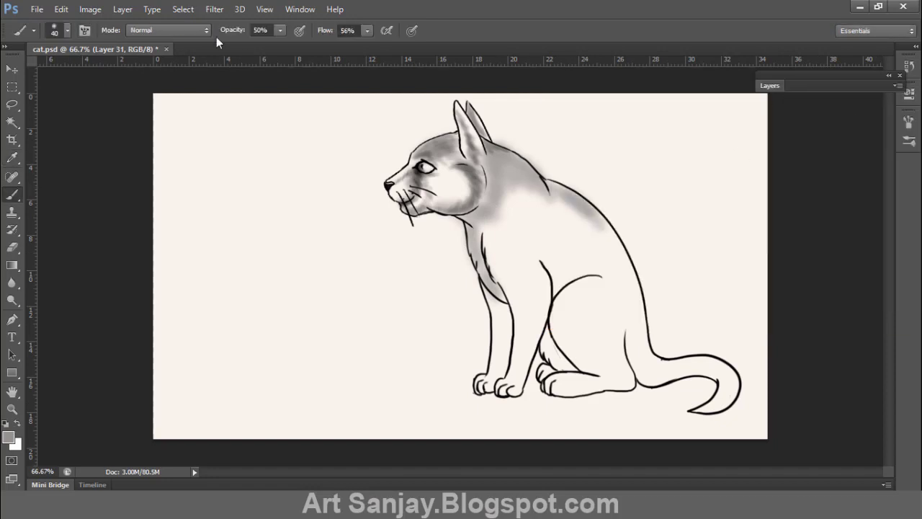
pyautogui.press(']')
pyautogui.moveTo(515, 251)
pyautogui.mouseDown()
pyautogui.moveTo(533, 323)
pyautogui.moveTo(513, 389)
pyautogui.mouseUp()
# Step: Set the brush to 38% opacity and 43% flow, then lightly shade the remaining body, legs and tail in grey
pyautogui.click(280, 30)
pyautogui.moveTo(280, 46); pyautogui.dragTo(272, 46)
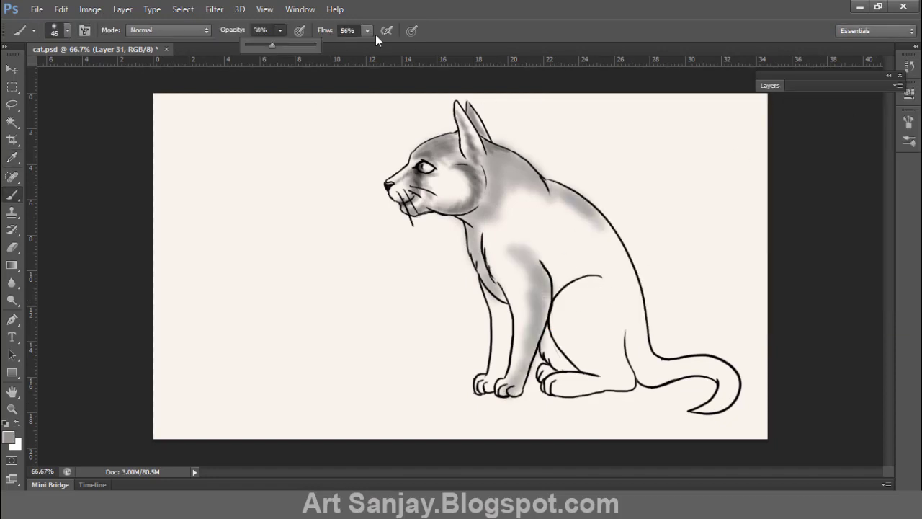
pyautogui.click(367, 30)
pyautogui.moveTo(367, 45); pyautogui.dragTo(359, 46)
pyautogui.moveTo(586, 297)
pyautogui.mouseDown()
pyautogui.moveTo(620, 358)
pyautogui.moveTo(580, 387)
pyautogui.moveTo(558, 358)
pyautogui.moveTo(636, 351)
pyautogui.moveTo(720, 396)
pyautogui.moveTo(635, 285)
pyautogui.moveTo(636, 273)
pyautogui.moveTo(606, 318)
pyautogui.moveTo(488, 232)
pyautogui.moveTo(492, 383)
pyautogui.moveTo(567, 334)
pyautogui.moveTo(599, 376)
pyautogui.moveTo(623, 378)
pyautogui.mouseUp()
pyautogui.moveTo(484, 223)
pyautogui.mouseDown()
pyautogui.moveTo(504, 195)
pyautogui.moveTo(589, 371)
pyautogui.mouseUp()
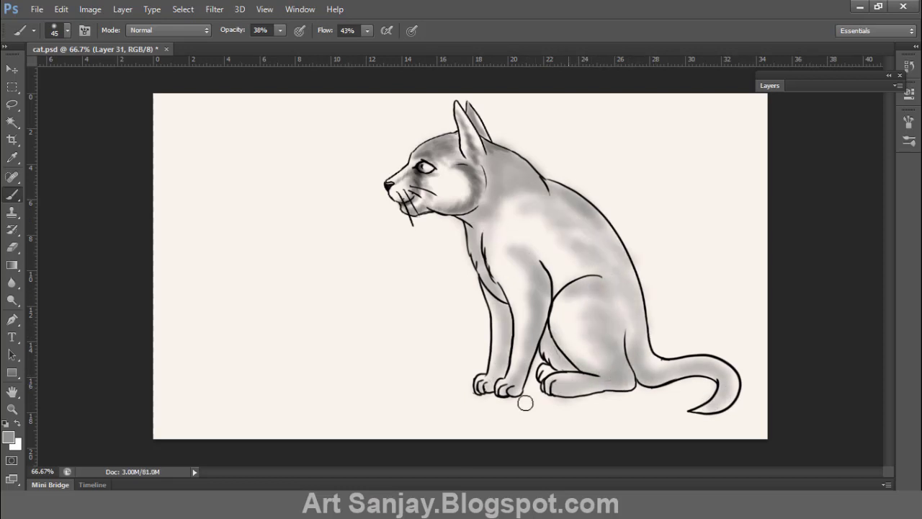
# Step: Choose a darker grey, add a new layer, and brush fur strokes over the back and thigh, undoing unwanted strokes
pyautogui.click(9, 437)
pyautogui.click(880, 119)
pyautogui.hotkey('ctrl', 'shift', 'alt', 'n')
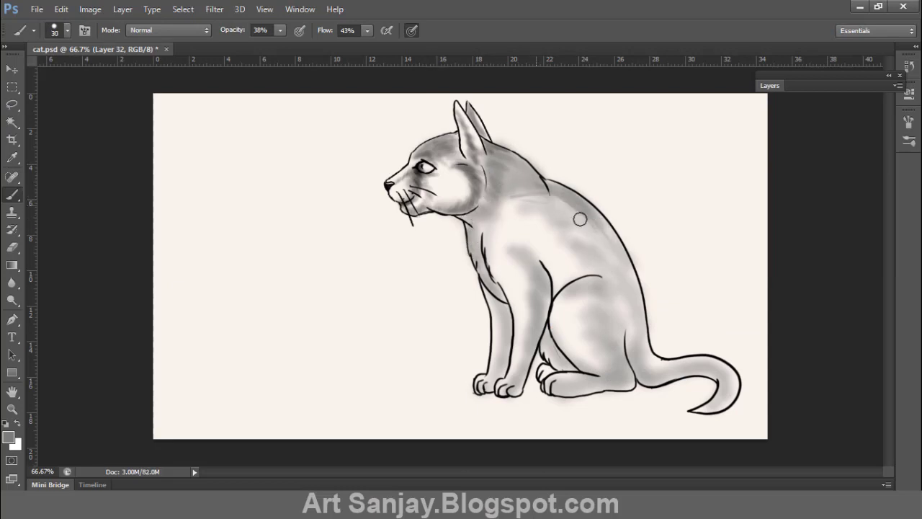
pyautogui.moveTo(570, 321)
pyautogui.mouseDown()
pyautogui.moveTo(559, 347)
pyautogui.moveTo(577, 345)
pyautogui.moveTo(613, 308)
pyautogui.moveTo(595, 315)
pyautogui.moveTo(629, 355)
pyautogui.moveTo(633, 379)
pyautogui.moveTo(605, 390)
pyautogui.moveTo(568, 379)
pyautogui.moveTo(567, 388)
pyautogui.moveTo(605, 390)
pyautogui.mouseUp()
pyautogui.hotkey('ctrl', 'alt', 'z')
pyautogui.hotkey('ctrl', 'alt', 'z')
pyautogui.hotkey('ctrl', 'alt', 'z')
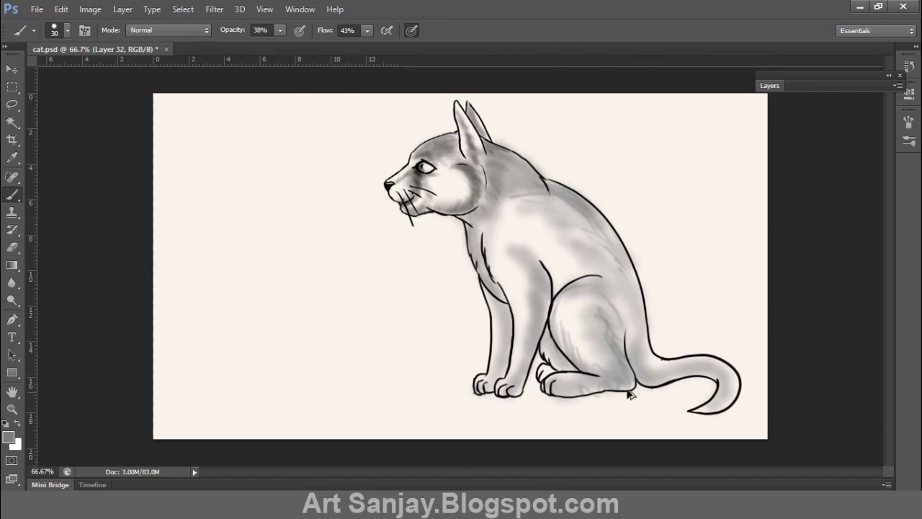
pyautogui.moveTo(569, 344); pyautogui.dragTo(563, 320)
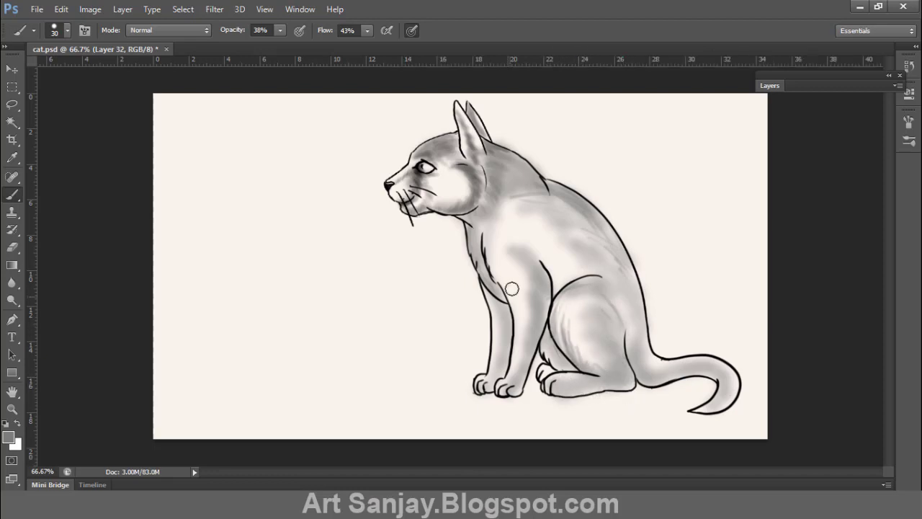
# Step: Brush darker grey fur strokes over both front legs and along the hind foot and lower thigh
pyautogui.moveTo(533, 265)
pyautogui.mouseDown()
pyautogui.moveTo(543, 305)
pyautogui.moveTo(517, 385)
pyautogui.mouseUp()
pyautogui.moveTo(505, 310)
pyautogui.mouseDown()
pyautogui.moveTo(503, 361)
pyautogui.moveTo(490, 245)
pyautogui.moveTo(497, 290)
pyautogui.moveTo(487, 342)
pyautogui.moveTo(513, 324)
pyautogui.moveTo(478, 247)
pyautogui.moveTo(494, 323)
pyautogui.mouseUp()
pyautogui.moveTo(600, 386)
pyautogui.mouseDown()
pyautogui.moveTo(569, 376)
pyautogui.moveTo(544, 343)
pyautogui.mouseUp()
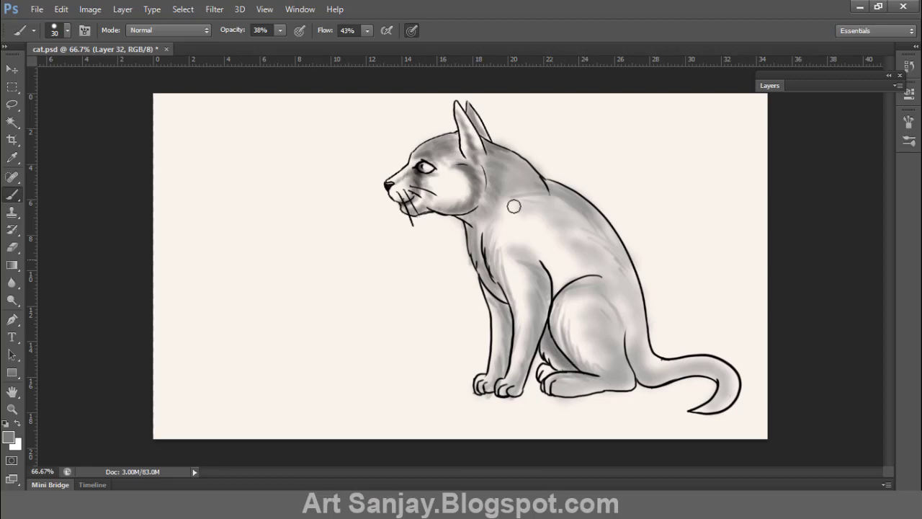
# Step: With a size 10 brush in darker grey, deepen the shadows above the hind foot, on the far front leg and behind the foreleg
pyautogui.press('[')
pyautogui.press('[')
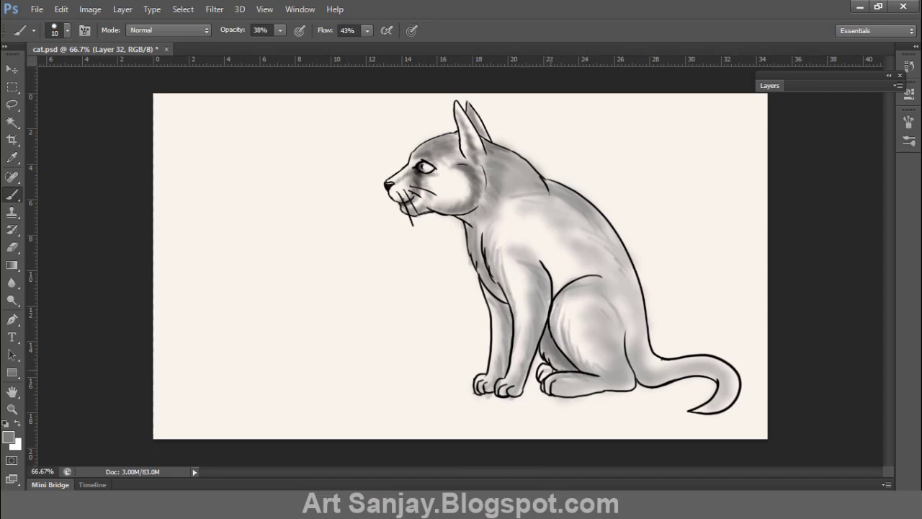
pyautogui.click(8, 437)
pyautogui.press('Return')
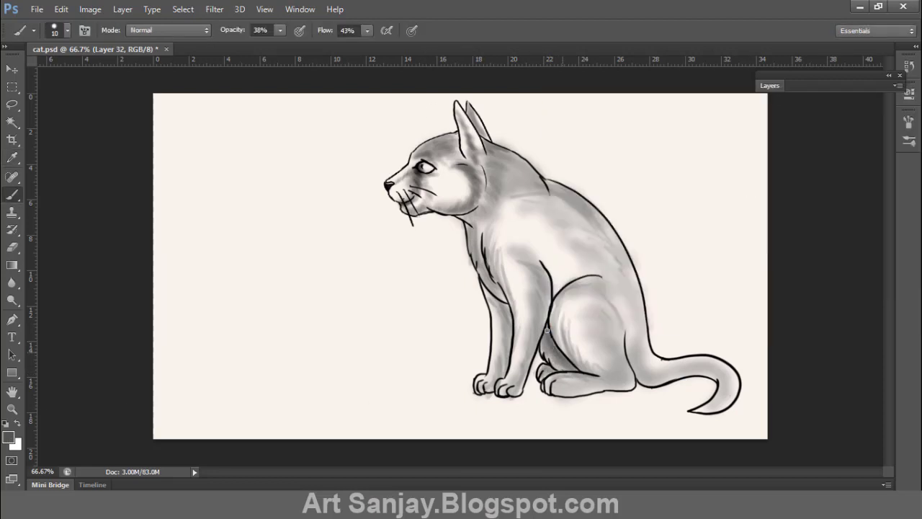
pyautogui.moveTo(598, 375); pyautogui.dragTo(563, 349)
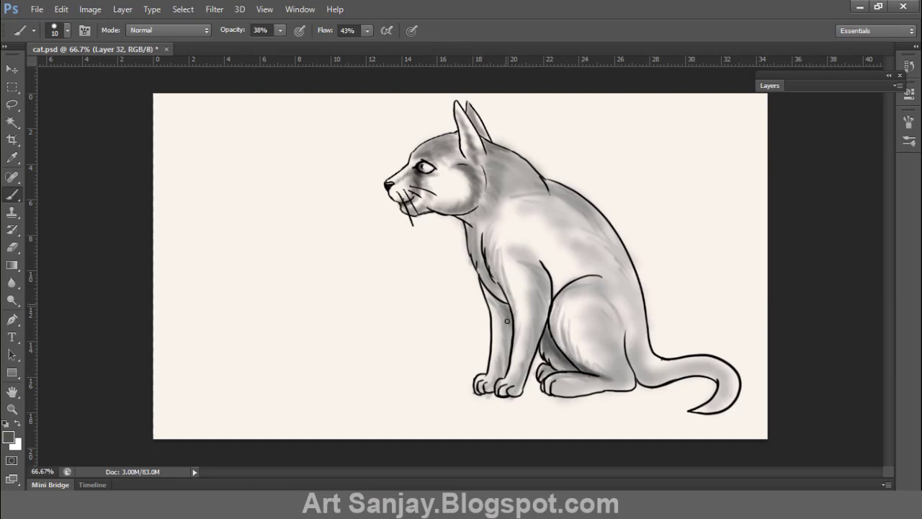
pyautogui.moveTo(507, 322); pyautogui.dragTo(508, 327)
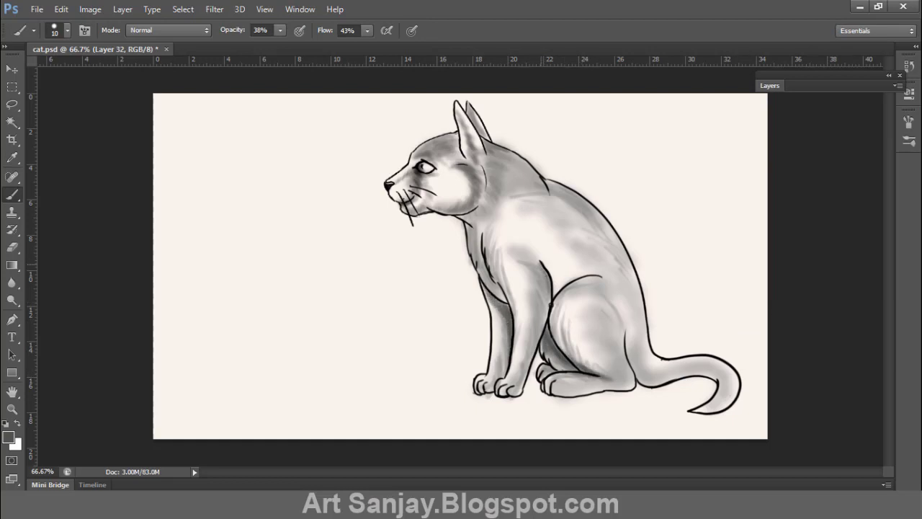
pyautogui.moveTo(551, 305); pyautogui.dragTo(548, 319)
# Step: Darken the throat, the neck behind the cheek, the chest edge and the top of the foreleg with fine dark grey strokes
pyautogui.moveTo(497, 200); pyautogui.dragTo(471, 224)
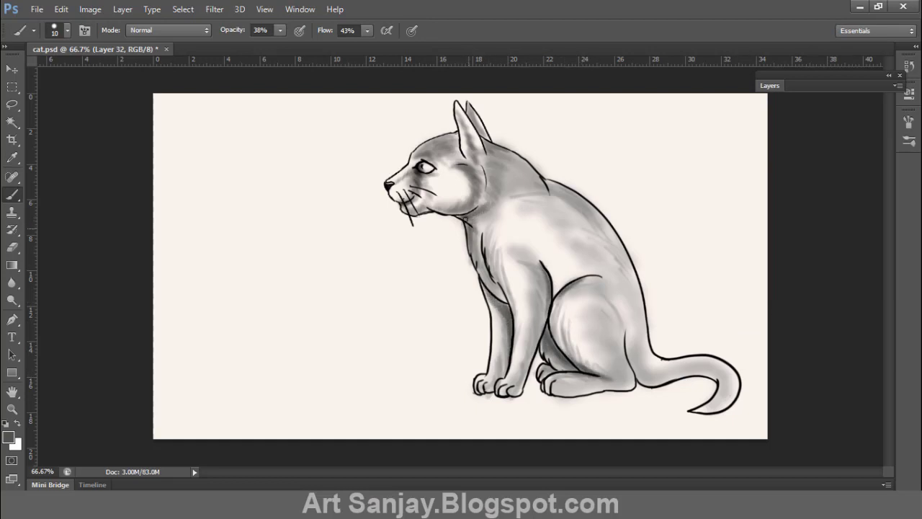
pyautogui.moveTo(491, 163); pyautogui.dragTo(485, 250)
pyautogui.moveTo(488, 231); pyautogui.dragTo(503, 280)
pyautogui.moveTo(518, 259); pyautogui.dragTo(542, 271)
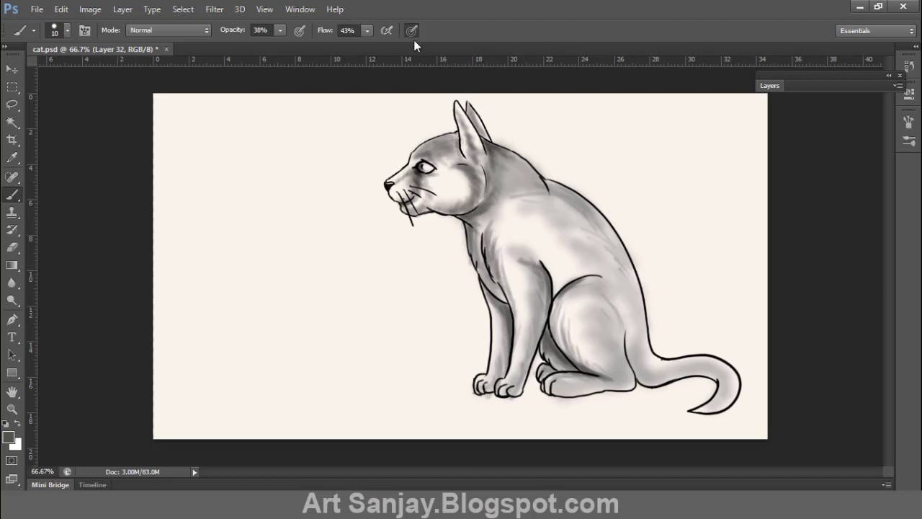
# Step: Choose a darker grey and add fur strokes to the thigh, the rump and the tail
pyautogui.click(9, 438)
pyautogui.click(562, 229)
pyautogui.click(888, 109)
pyautogui.moveTo(562, 297)
pyautogui.mouseDown()
pyautogui.moveTo(569, 356)
pyautogui.moveTo(566, 346)
pyautogui.mouseUp()
pyautogui.moveTo(635, 345)
pyautogui.mouseDown()
pyautogui.moveTo(640, 376)
pyautogui.moveTo(707, 376)
pyautogui.moveTo(693, 411)
pyautogui.moveTo(706, 408)
pyautogui.mouseUp()
pyautogui.moveTo(642, 372); pyautogui.dragTo(621, 345)
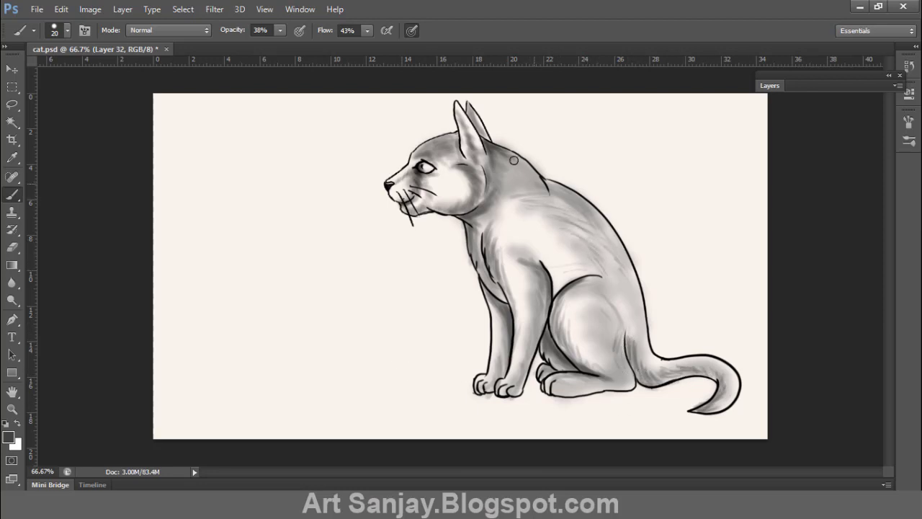
# Step: Add dark fur strokes to the back of the neck, the shoulders, the chest and the near front leg with a size 20 brush
pyautogui.moveTo(513, 160)
pyautogui.mouseDown()
pyautogui.moveTo(533, 178)
pyautogui.moveTo(515, 180)
pyautogui.mouseUp()
pyautogui.moveTo(535, 182); pyautogui.dragTo(561, 200)
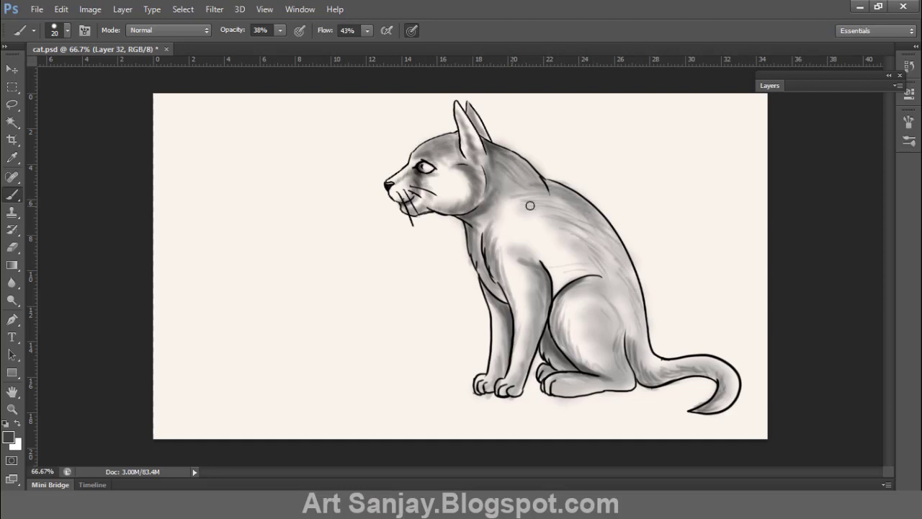
pyautogui.moveTo(496, 232); pyautogui.dragTo(521, 310)
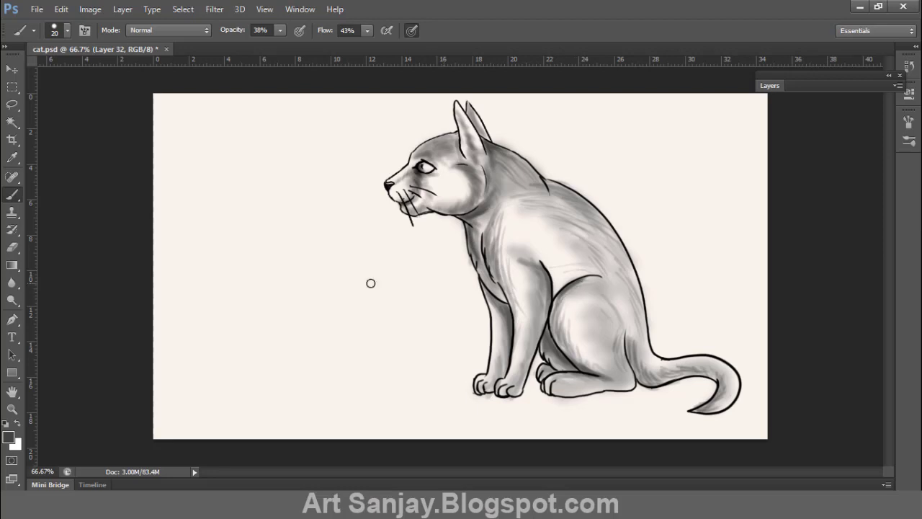
pyautogui.press('e')
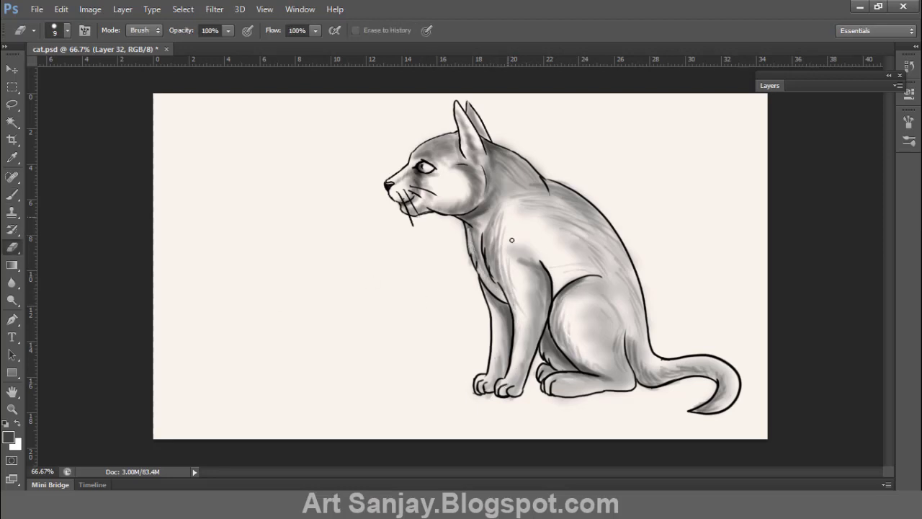
pyautogui.press('b')
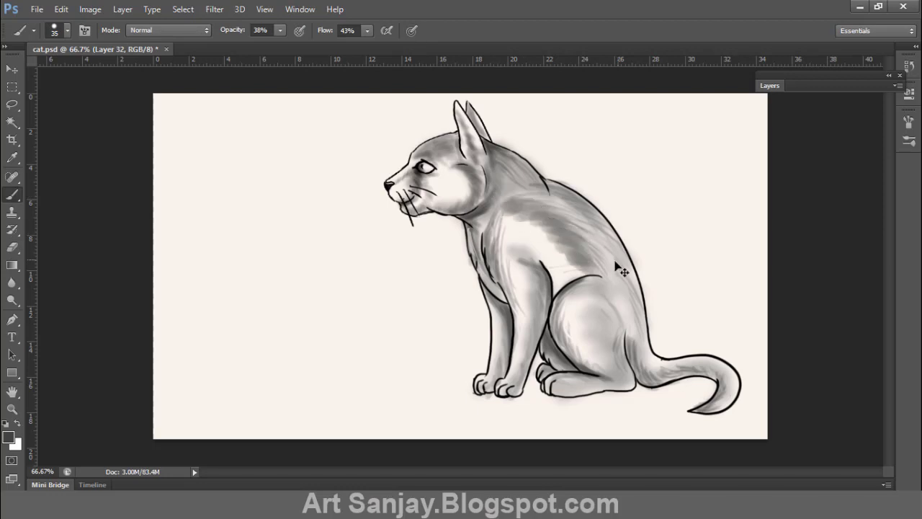
# Step: Add a new layer above Layer 32 and shade a darker grey band along the flank with a size 35 brush
pyautogui.click(771, 85)
pyautogui.click(864, 309)
pyautogui.moveTo(513, 205); pyautogui.dragTo(598, 284)
pyautogui.moveTo(550, 353); pyautogui.dragTo(563, 363)
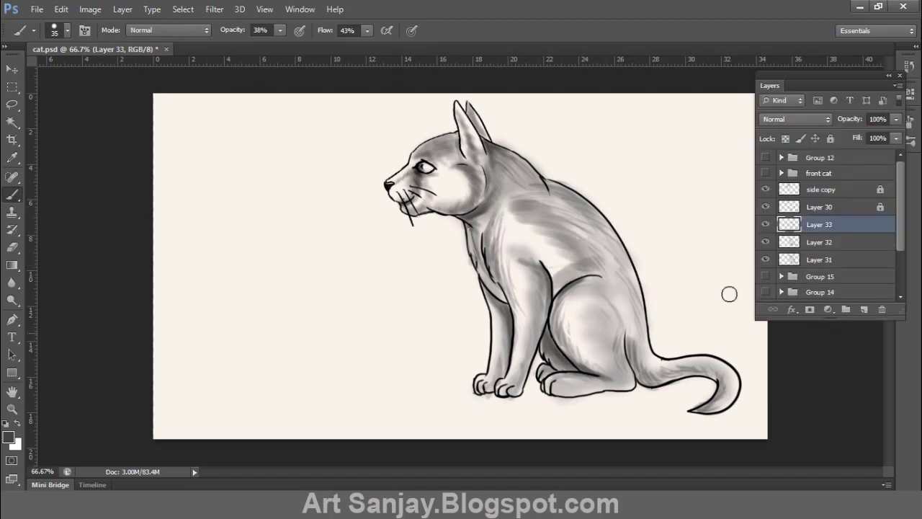
# Step: Lower the fill of Layer 33, merge it into a new empty layer, and compare the drawing with the merged layer hidden and shown
pyautogui.click(897, 138)
pyautogui.moveTo(896, 153); pyautogui.dragTo(842, 166)
pyautogui.keyDown('ctrl'); pyautogui.click(864, 309); pyautogui.keyUp('ctrl')
pyautogui.click(826, 222)
pyautogui.hotkey('ctrl', 'e')
pyautogui.click(766, 225)
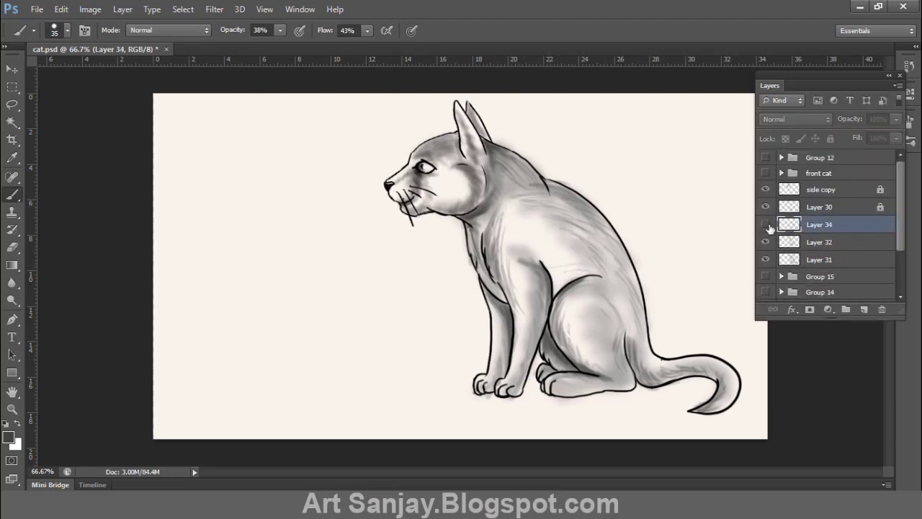
pyautogui.click(766, 225)
# Step: Slightly lower the fill of Layer 32, convert it into a new merged layer, and check its shading by toggling its visibility
pyautogui.click(808, 242)
pyautogui.click(766, 242)
pyautogui.click(766, 243)
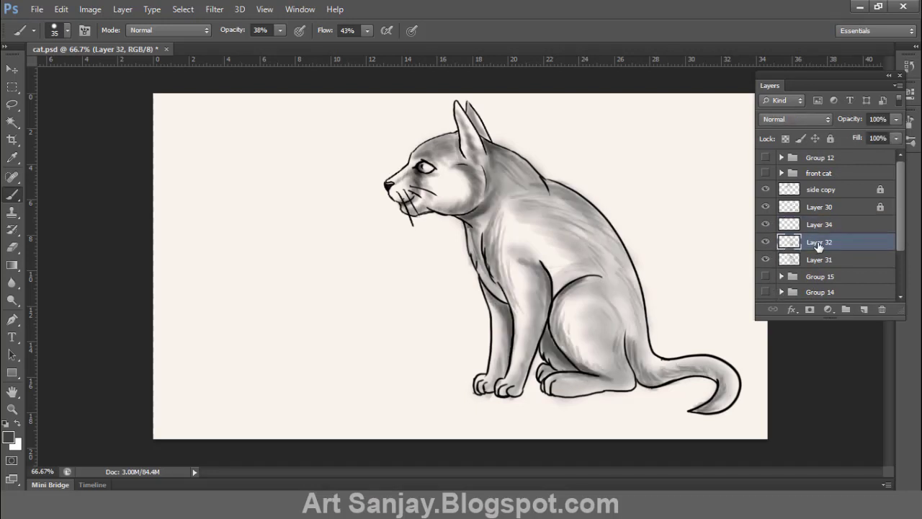
pyautogui.click(896, 139)
pyautogui.moveTo(896, 154); pyautogui.dragTo(879, 154)
pyautogui.keyDown('ctrl'); pyautogui.click(864, 309); pyautogui.keyUp('ctrl')
pyautogui.click(765, 242)
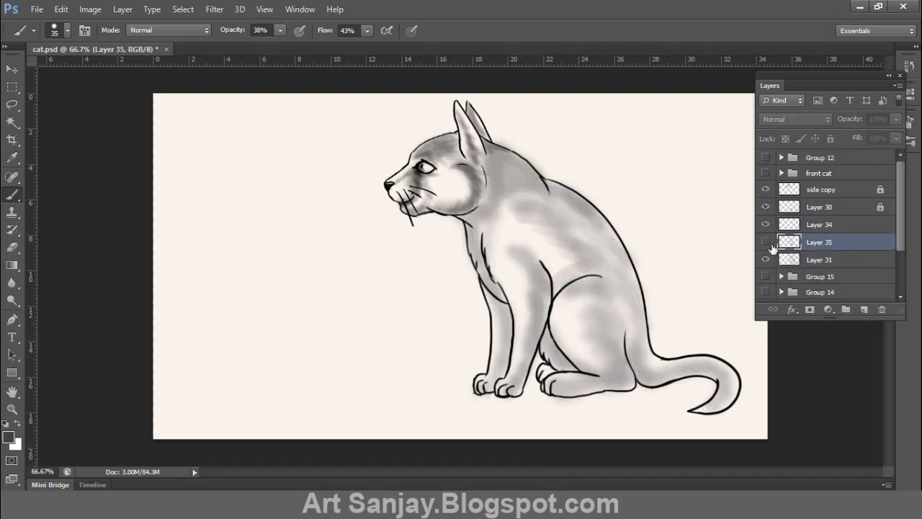
pyautogui.click(765, 242)
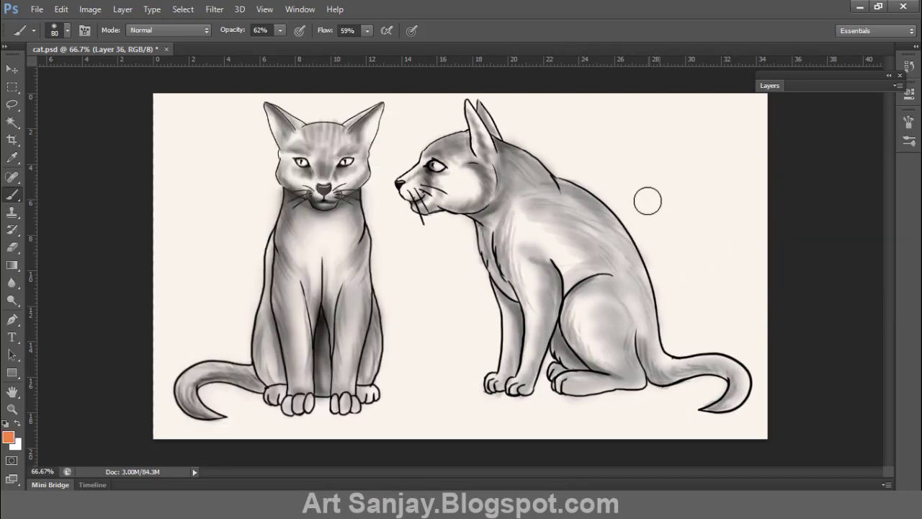
# Step: Undo the oversized test stroke and paint the side-view cat's neck and back orange with a size 45 brush
pyautogui.moveTo(550, 206); pyautogui.dragTo(585, 241)
pyautogui.hotkey('ctrl', 'z')
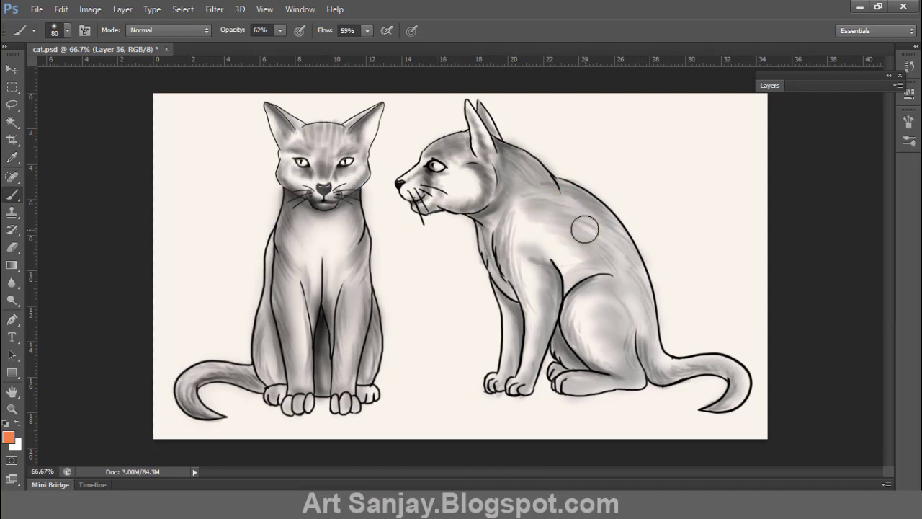
pyautogui.press('[')
pyautogui.press('[')
pyautogui.press('[')
pyautogui.press('[')
pyautogui.moveTo(506, 146)
pyautogui.mouseDown()
pyautogui.moveTo(525, 160)
pyautogui.moveTo(513, 193)
pyautogui.moveTo(615, 238)
pyautogui.moveTo(524, 217)
pyautogui.moveTo(624, 255)
pyautogui.mouseUp()
# Step: Set the orange layer's blend mode to Color and paint the side-view cat's tail, rump, hind leg and upper thigh
pyautogui.click(769, 85)
pyautogui.click(796, 118)
pyautogui.click(785, 461)
pyautogui.moveTo(653, 370)
pyautogui.mouseDown()
pyautogui.moveTo(735, 395)
pyautogui.moveTo(572, 334)
pyautogui.mouseUp()
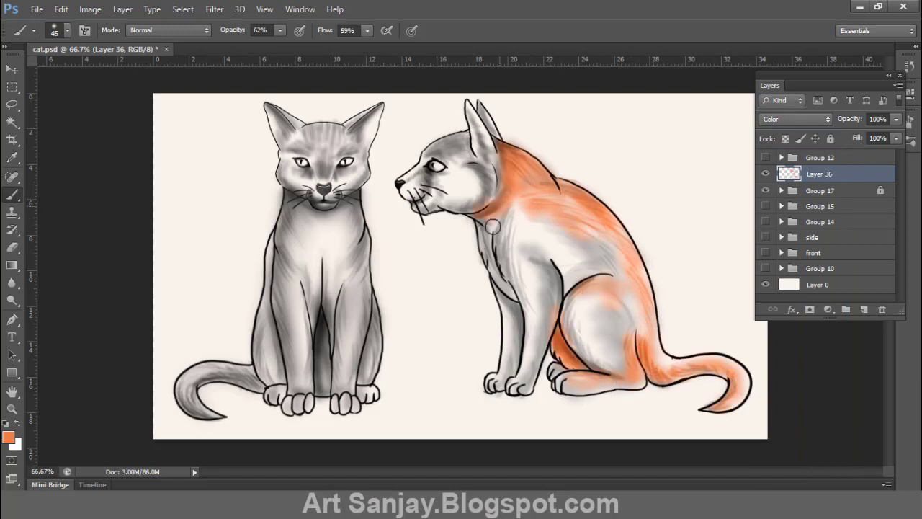
# Step: Colour the side-view cat's front legs, chest, head, thigh and flank orange, enlarging the brush to 125
pyautogui.moveTo(530, 359)
pyautogui.mouseDown()
pyautogui.moveTo(555, 299)
pyautogui.moveTo(472, 161)
pyautogui.moveTo(425, 187)
pyautogui.mouseUp()
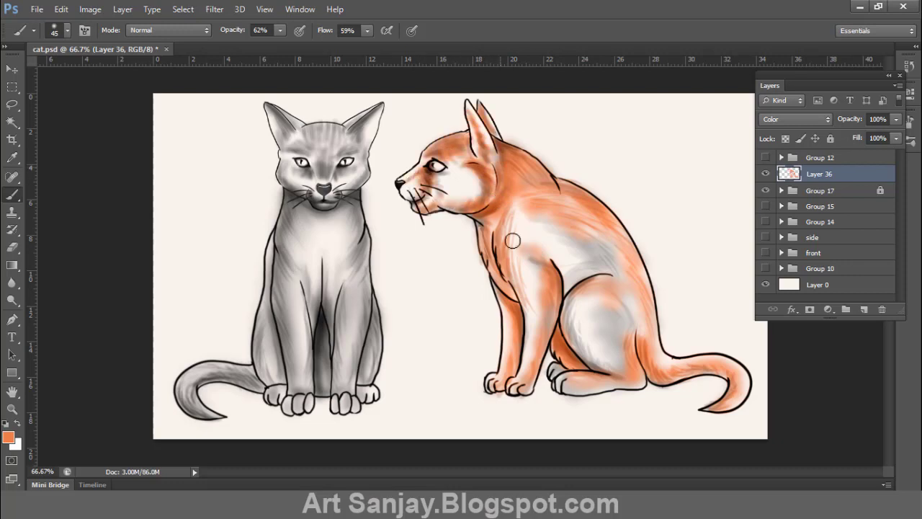
pyautogui.moveTo(617, 347); pyautogui.dragTo(582, 241)
pyautogui.press(']')
pyautogui.press(']')
pyautogui.press(']')
pyautogui.press(']')
pyautogui.press(']')
pyautogui.press(']')
pyautogui.press(']')
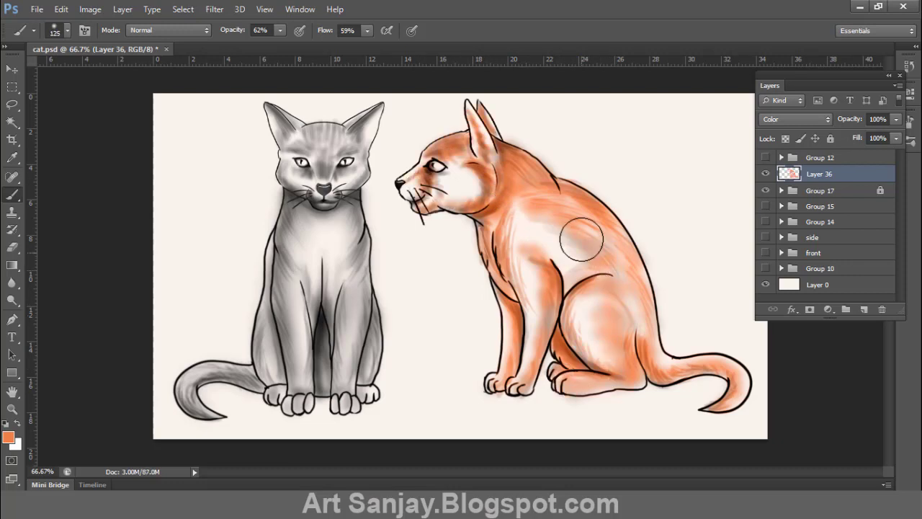
# Step: Colour the front-view cat's face, body, legs and tail orange with a size 50 brush
pyautogui.press('[')
pyautogui.press('[')
pyautogui.press('[')
pyautogui.press('[')
pyautogui.press('[')
pyautogui.press('[')
pyautogui.moveTo(343, 142)
pyautogui.mouseDown()
pyautogui.moveTo(280, 129)
pyautogui.moveTo(372, 116)
pyautogui.moveTo(286, 160)
pyautogui.moveTo(353, 181)
pyautogui.moveTo(359, 247)
pyautogui.moveTo(294, 205)
pyautogui.mouseUp()
pyautogui.moveTo(271, 346); pyautogui.dragTo(301, 403)
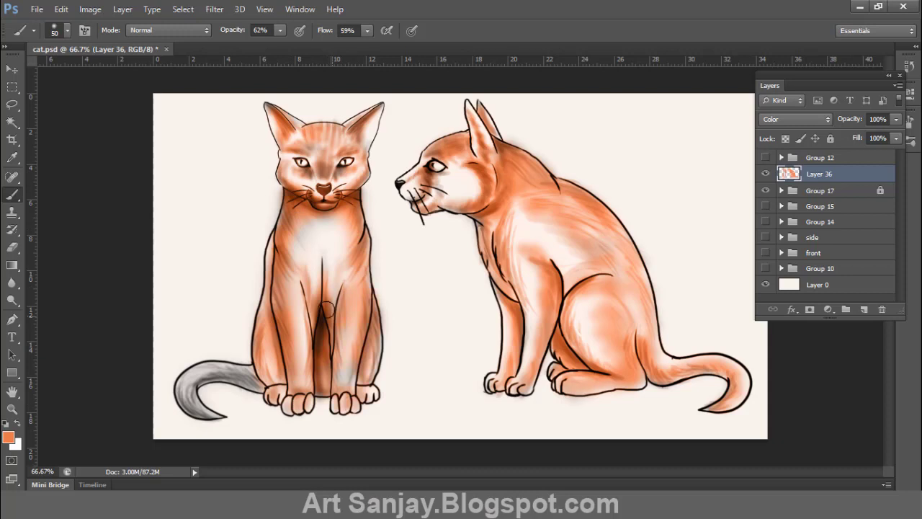
pyautogui.moveTo(328, 309); pyautogui.dragTo(370, 339)
pyautogui.moveTo(258, 380); pyautogui.dragTo(233, 376)
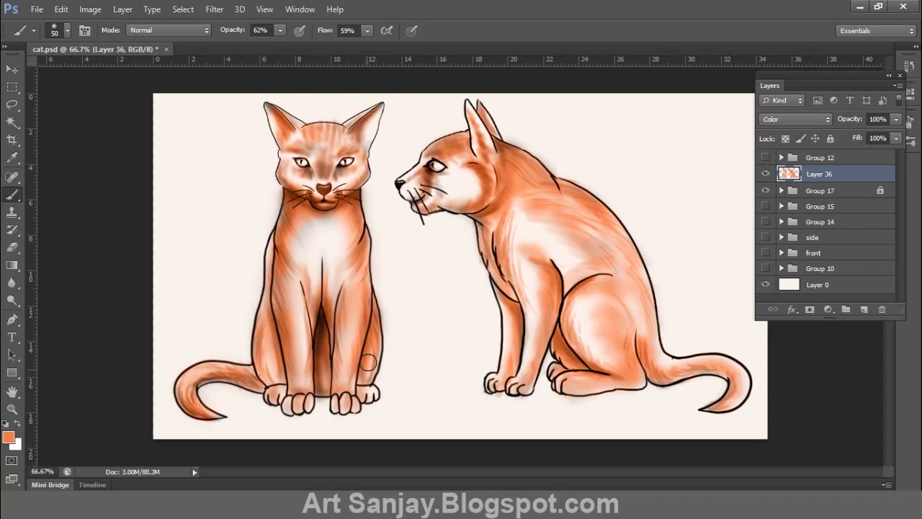
# Step: Adjust the foreground colour to lighter orange tones, ending on a pale peach, to tint the cats' remaining pale fur
pyautogui.click(9, 437)
pyautogui.click(689, 171)
pyautogui.click(850, 121)
pyautogui.click(9, 437)
pyautogui.click(721, 192)
pyautogui.click(880, 118)
pyautogui.click(8, 436)
pyautogui.click(633, 123)
pyautogui.press('Return')
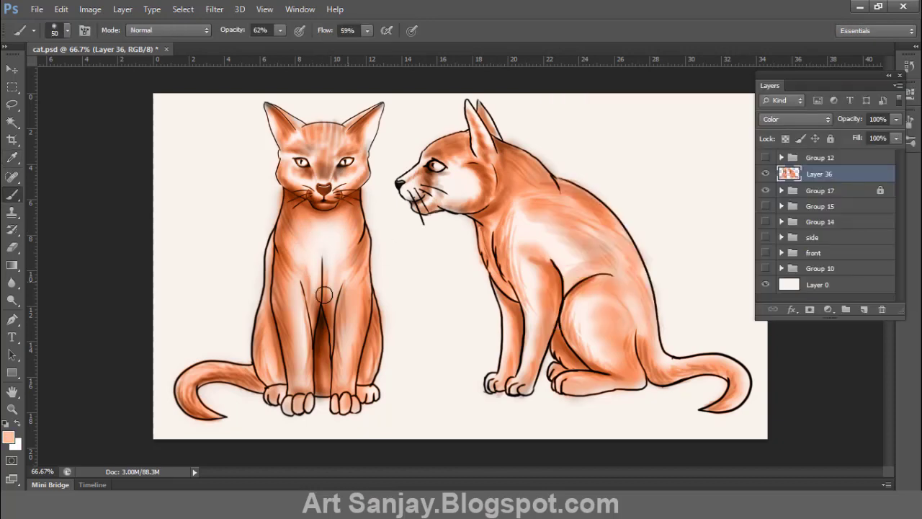